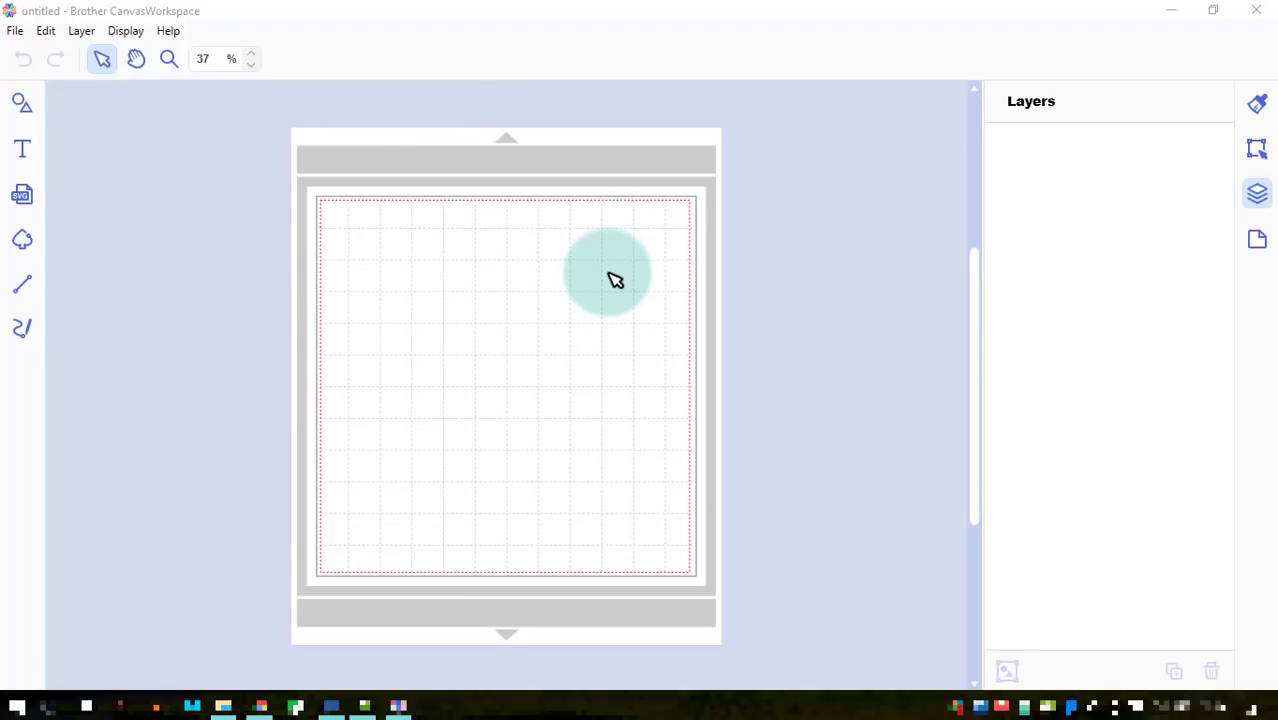
# - Hide the mat image and grid, and zoom the plain mat to 50%
pyautogui.click(125, 30)
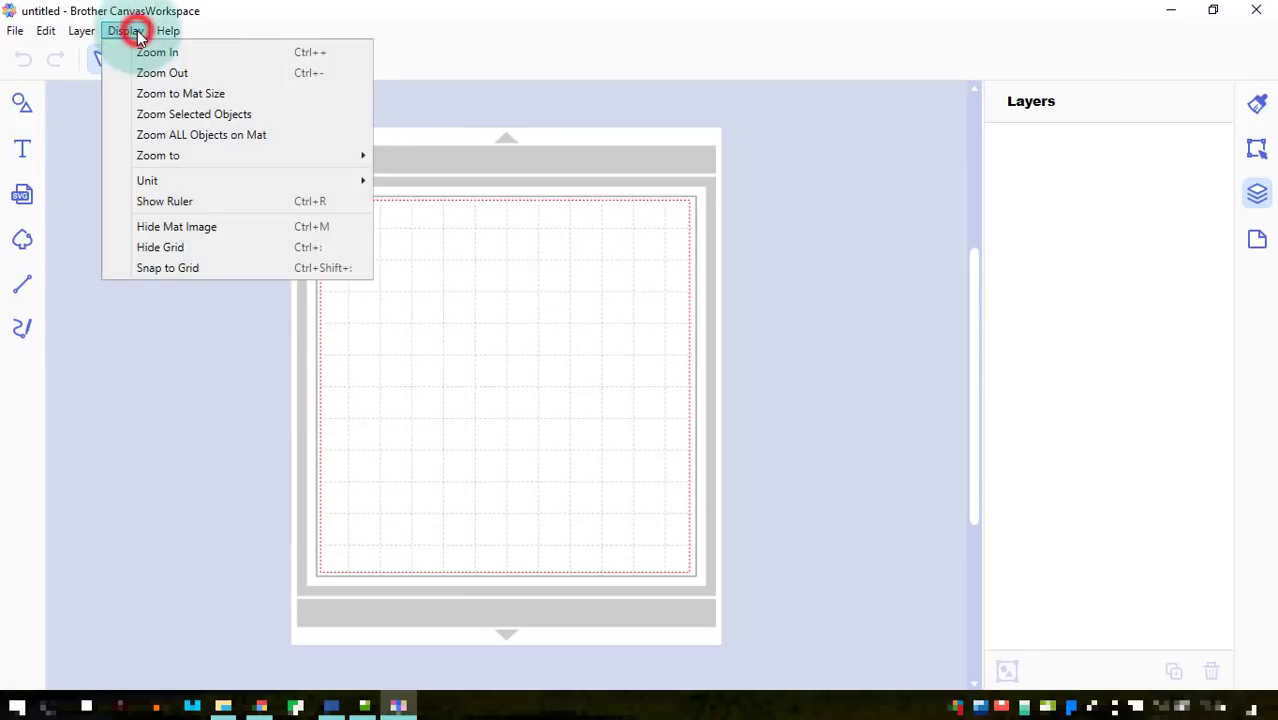
pyautogui.click(184, 228)
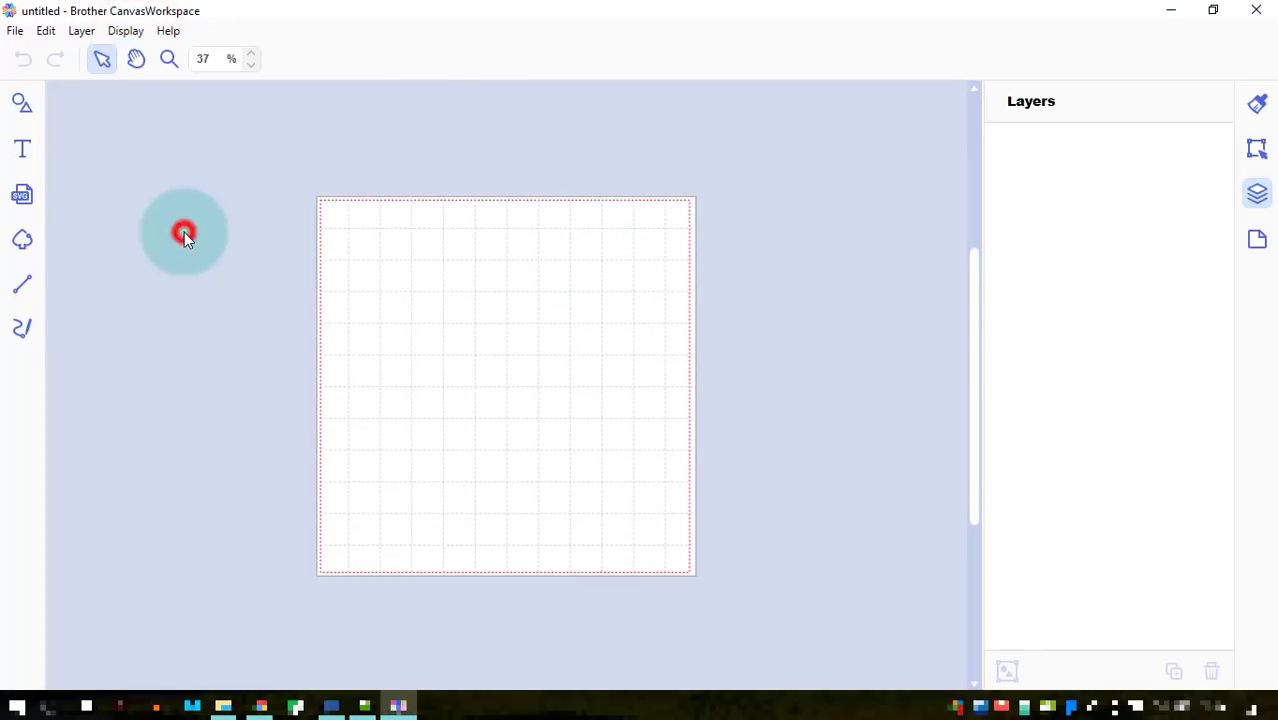
pyautogui.click(120, 31)
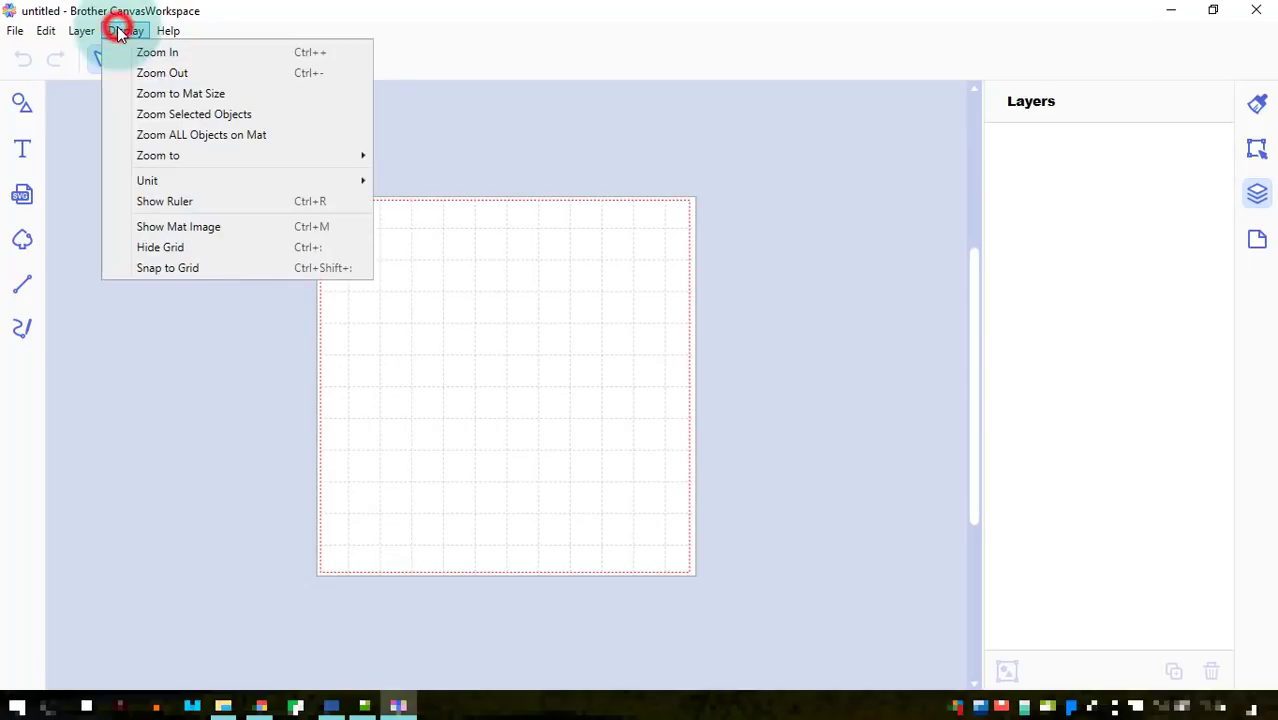
pyautogui.click(175, 243)
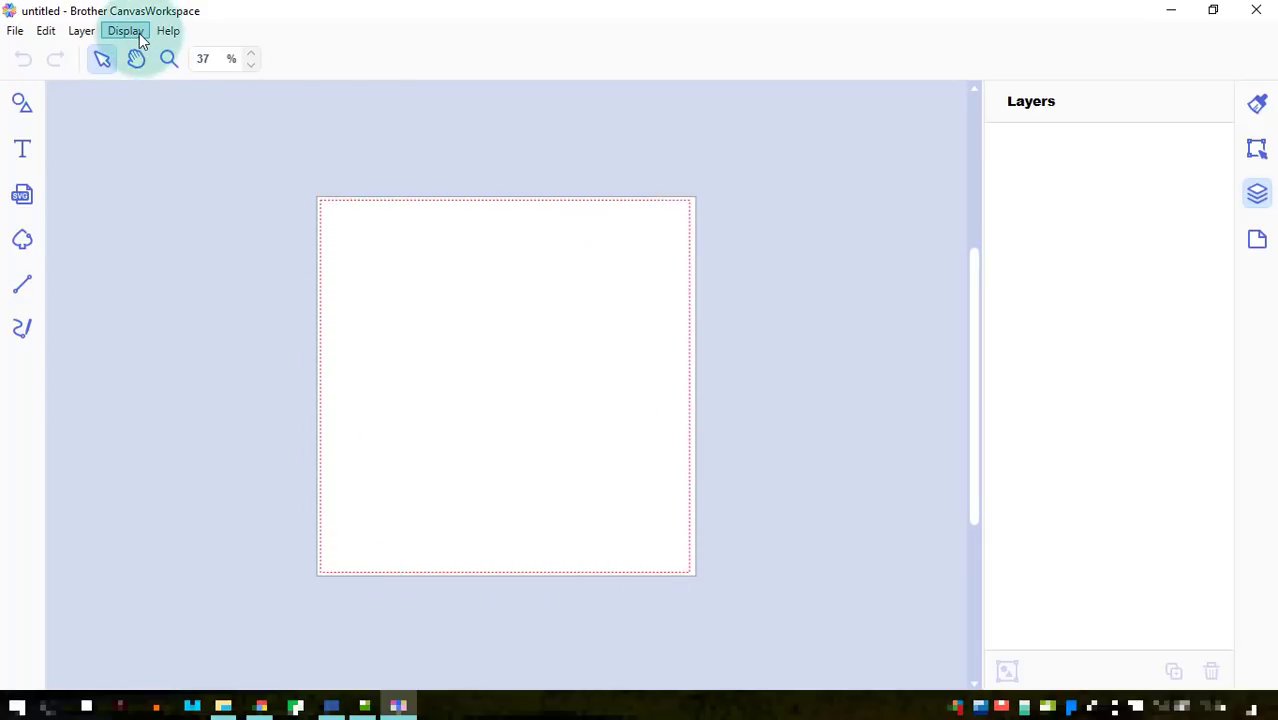
pyautogui.click(252, 52)
pyautogui.click(252, 52)
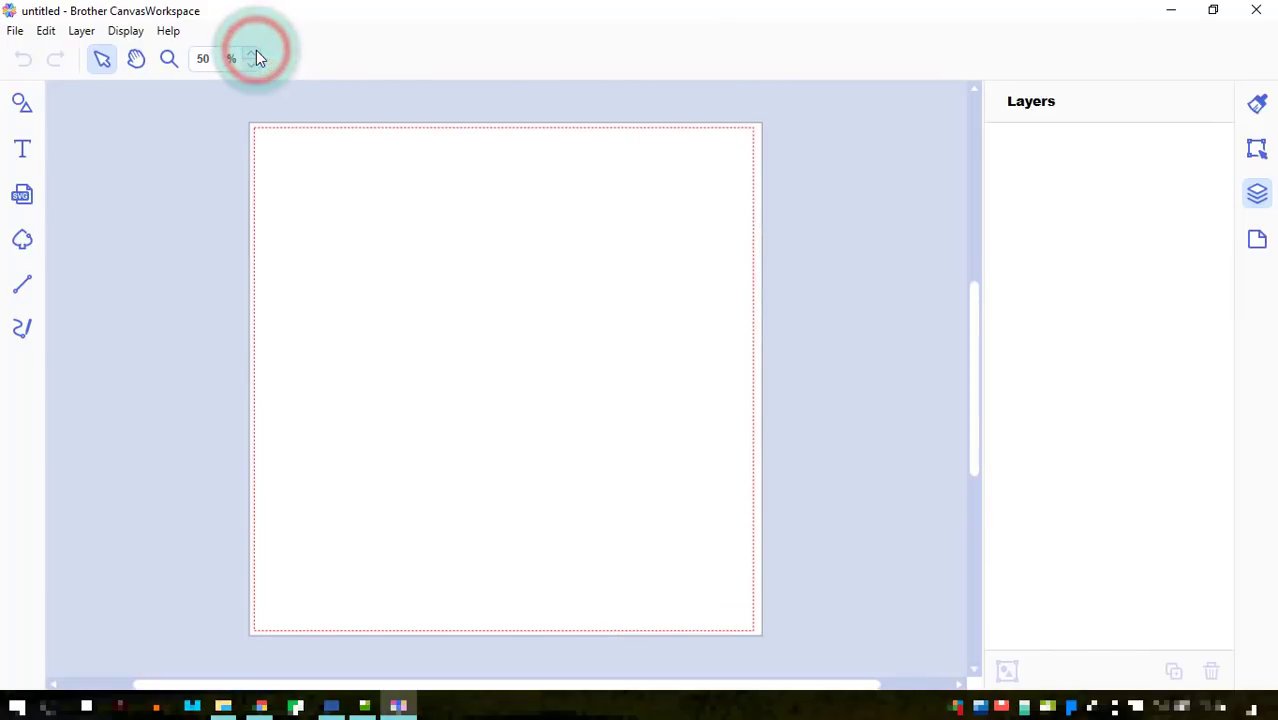
# - Place a square near the mat's top-left and stretch it into an 8.50 × 3.94 inch rectangle
pyautogui.click(18, 103)
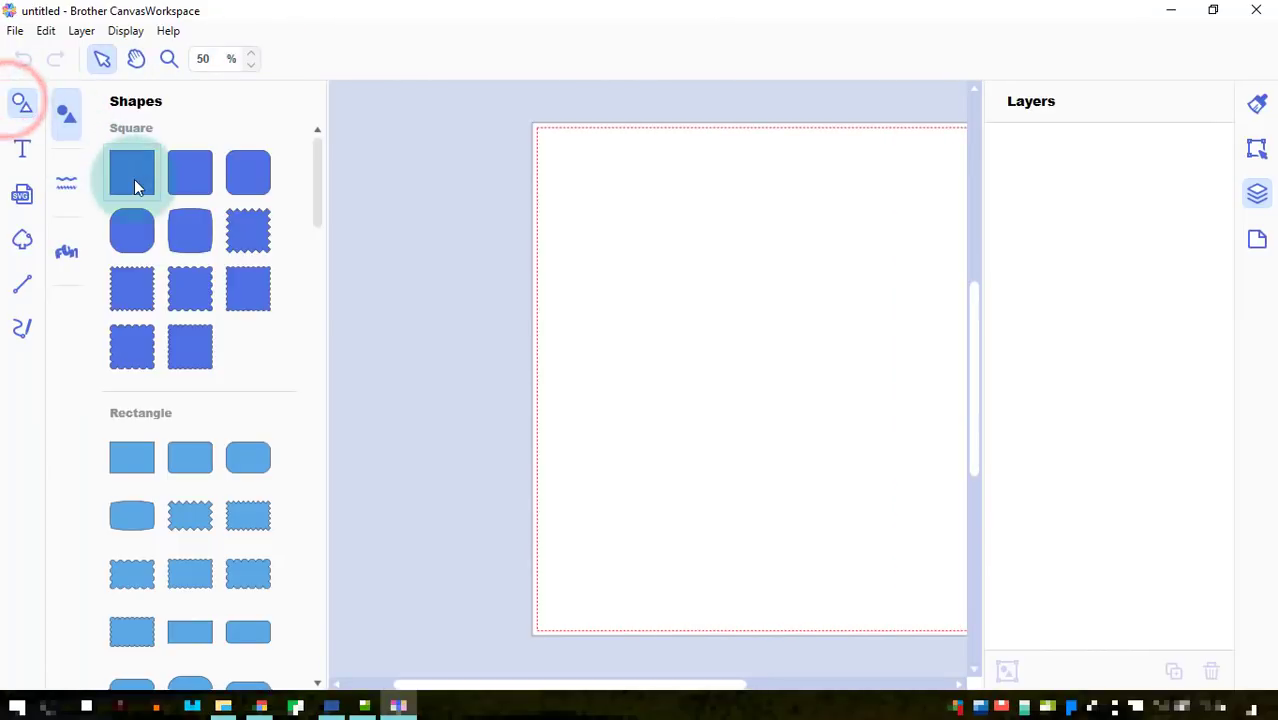
pyautogui.moveTo(135, 185); pyautogui.dragTo(630, 219)
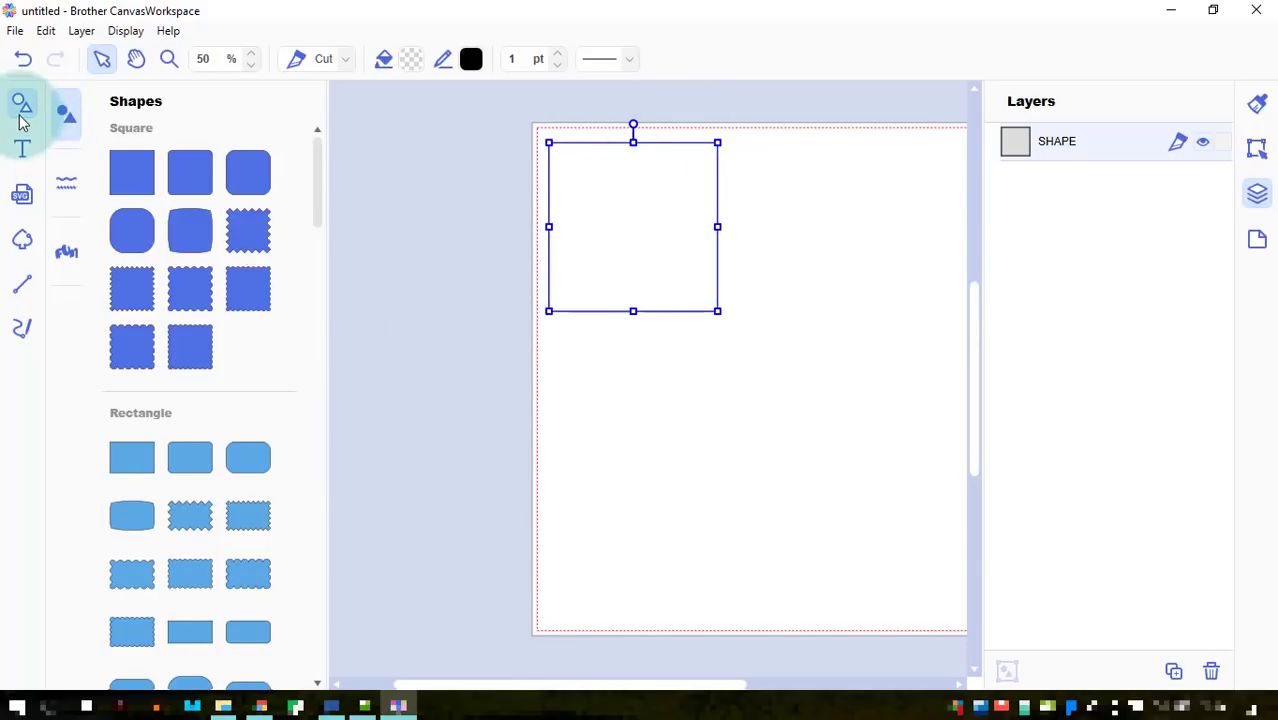
pyautogui.moveTo(717, 226); pyautogui.dragTo(912, 228)
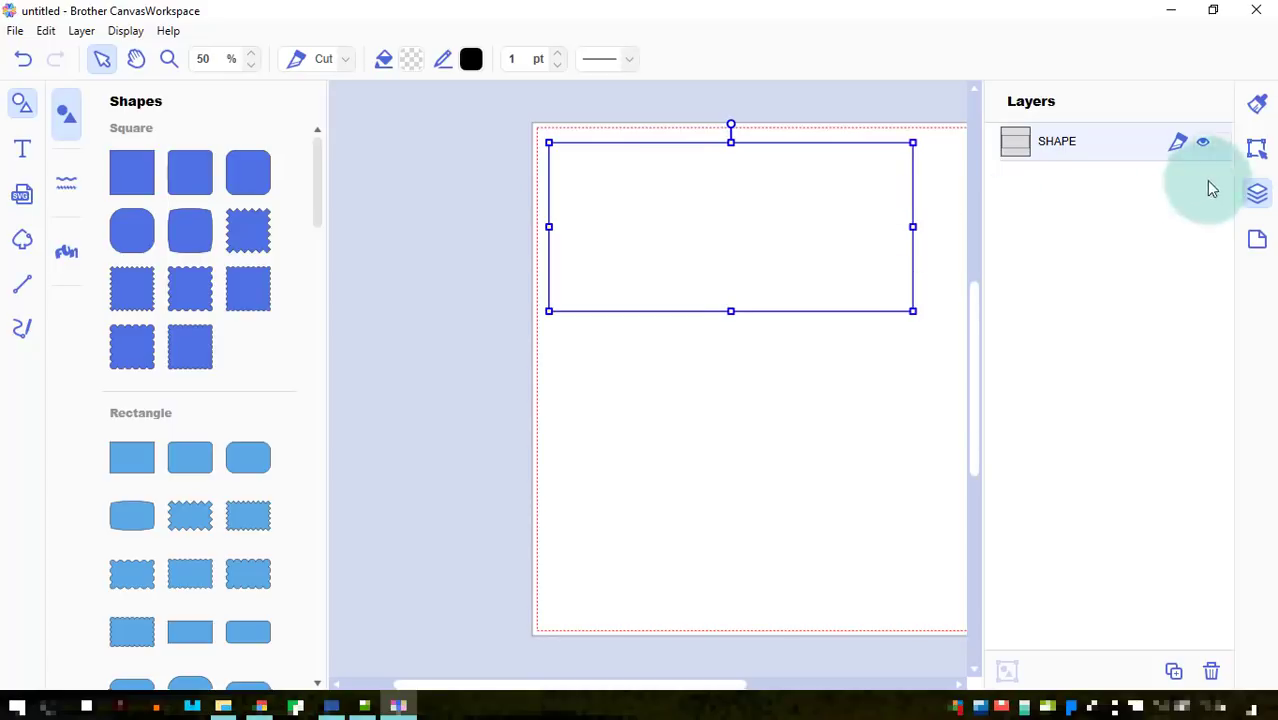
pyautogui.click(1257, 103)
pyautogui.click(1244, 147)
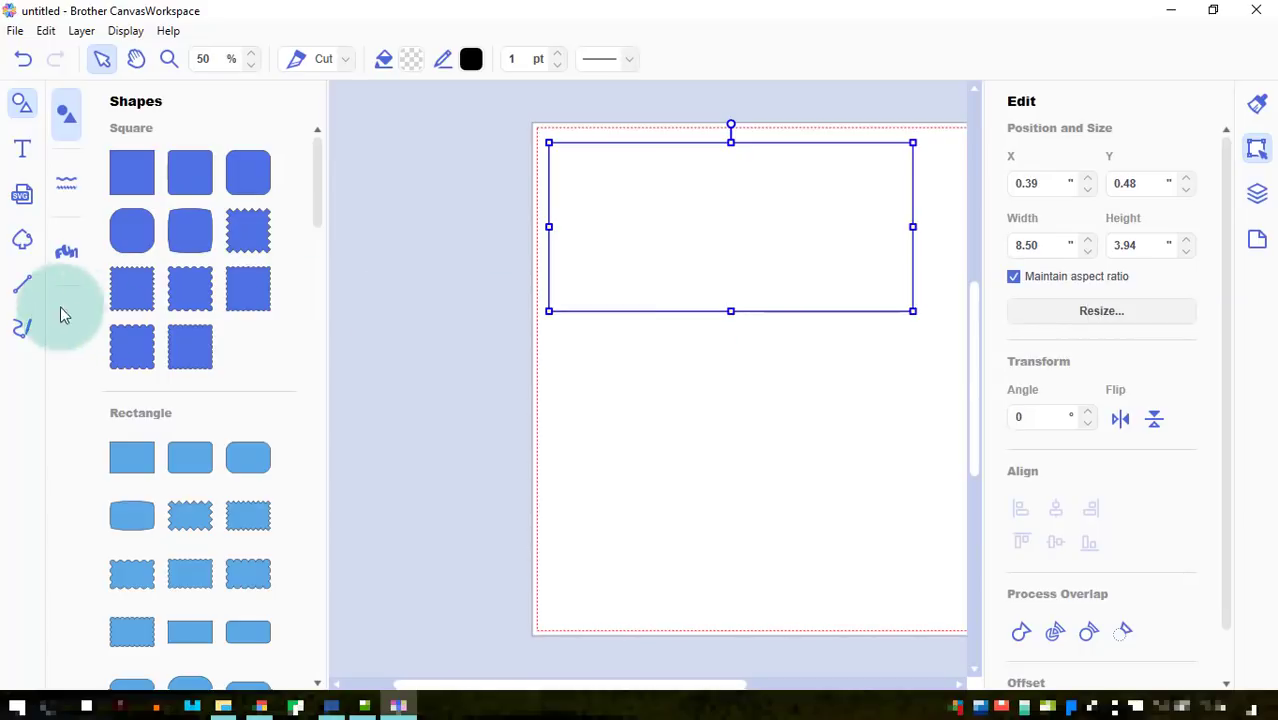
pyautogui.click(22, 285)
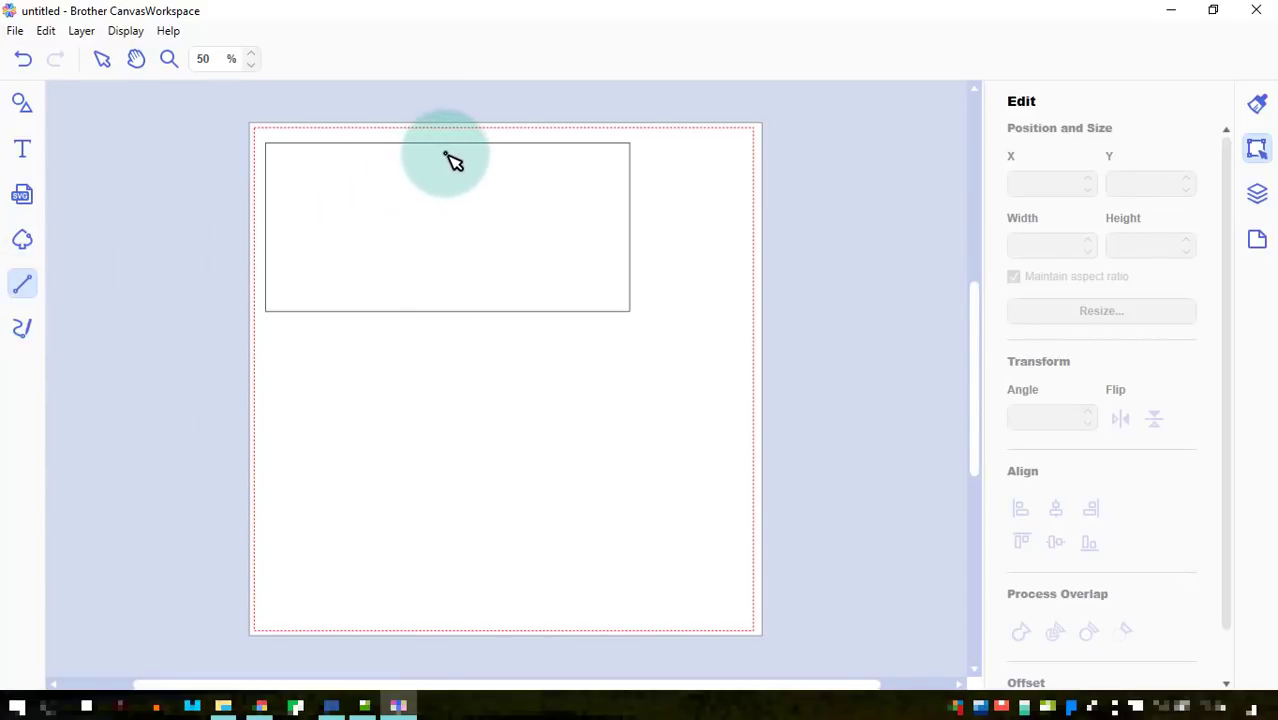
# - Lock the rectangle's layer and draw a vertical line from its top edge to its bottom edge
pyautogui.click(1258, 195)
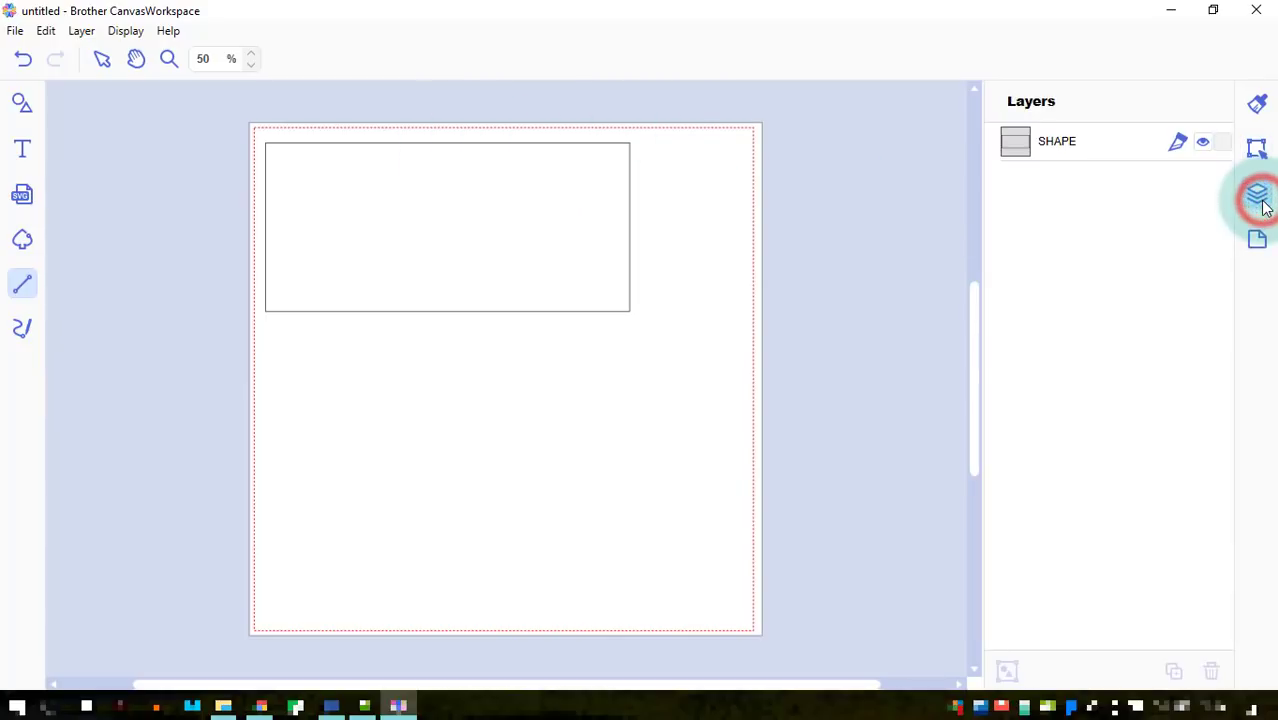
pyautogui.click(1223, 144)
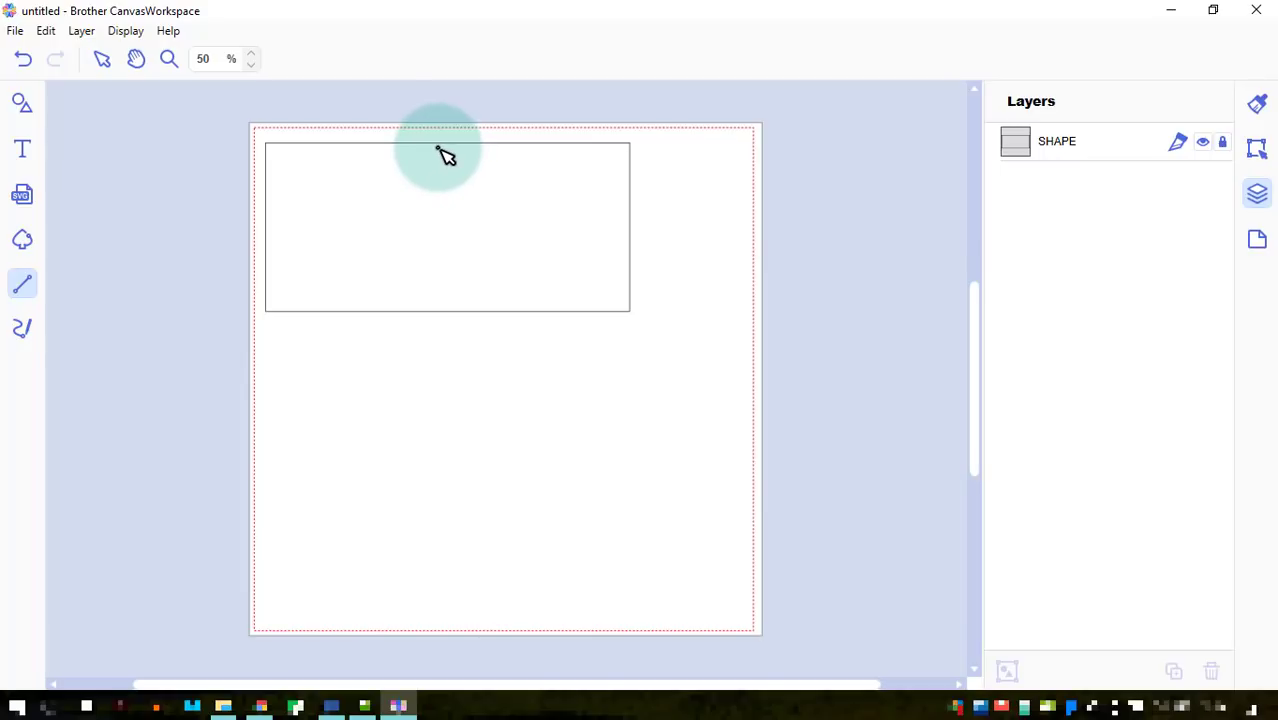
pyautogui.moveTo(439, 149); pyautogui.dragTo(452, 302)
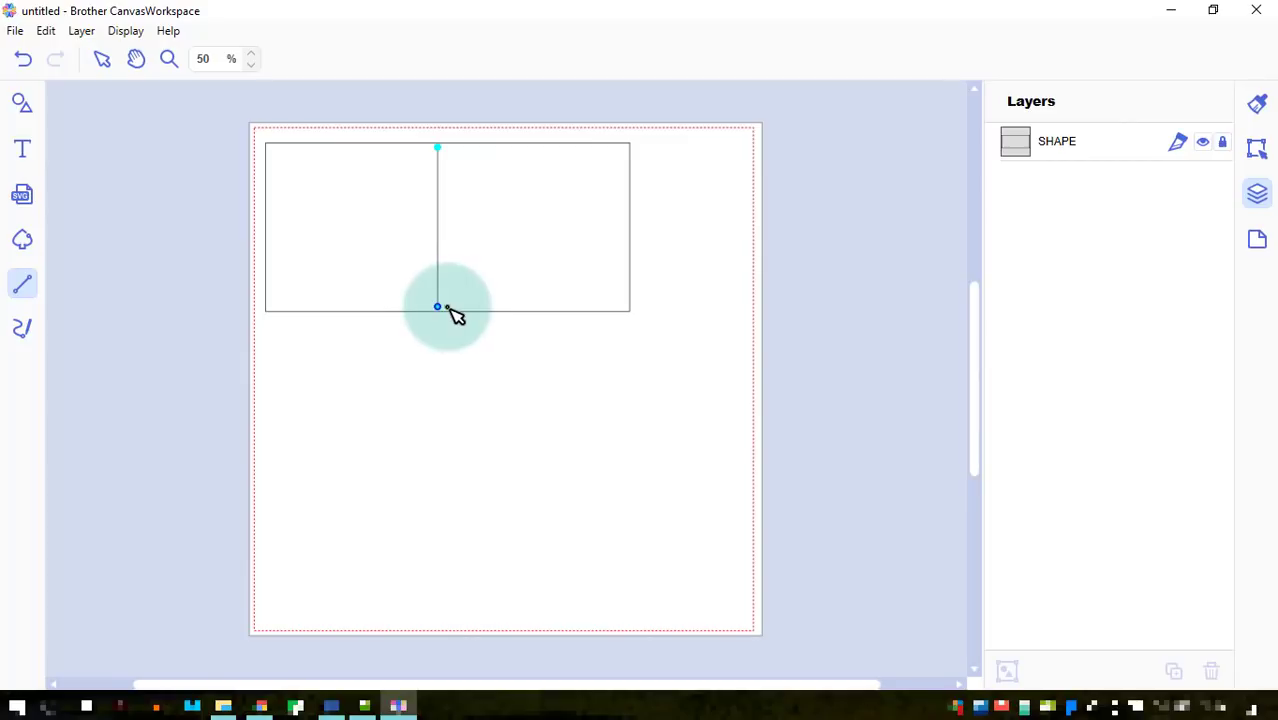
pyautogui.moveTo(448, 307); pyautogui.dragTo(438, 306)
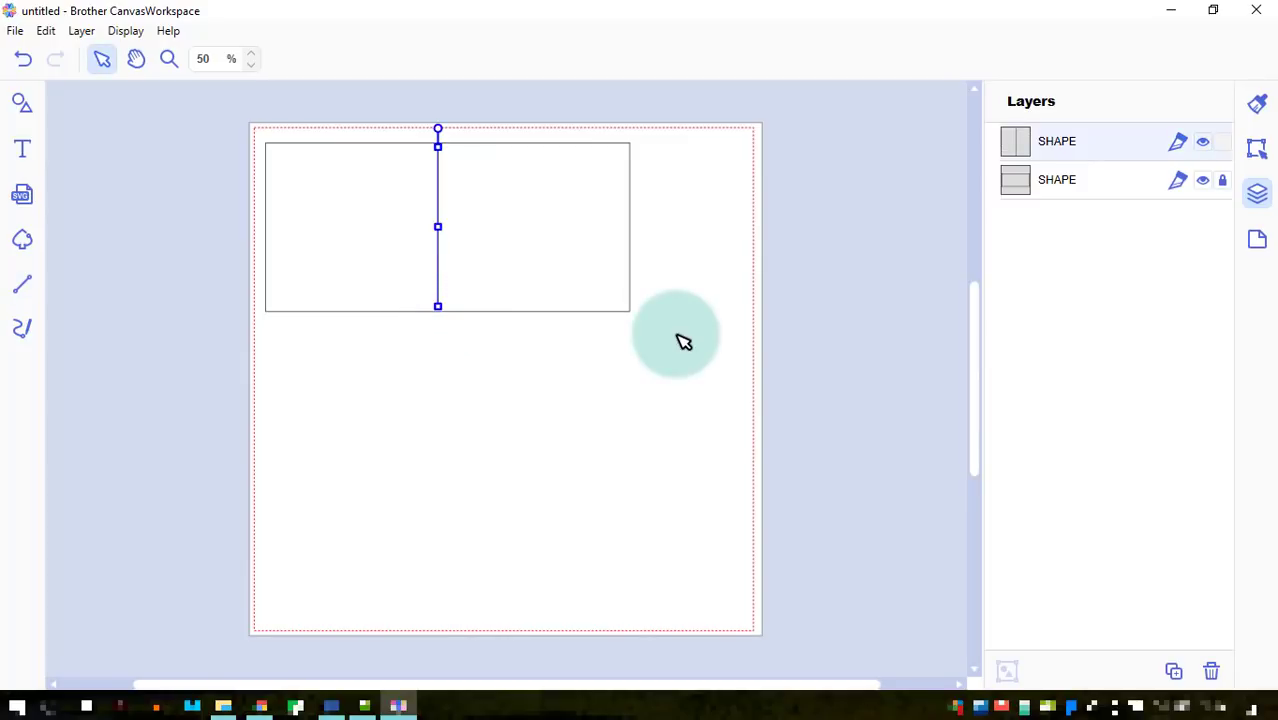
# - Give the vertical line the third dash pattern so it scores
pyautogui.click(1262, 106)
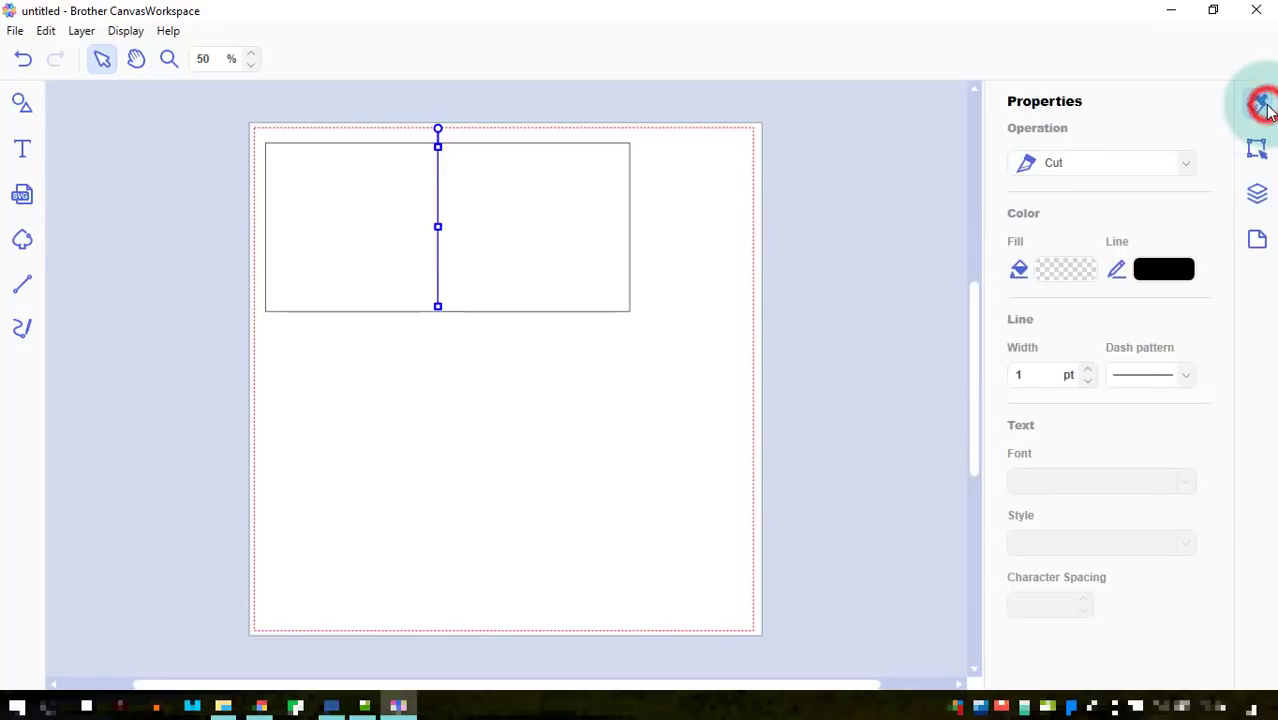
pyautogui.click(1190, 375)
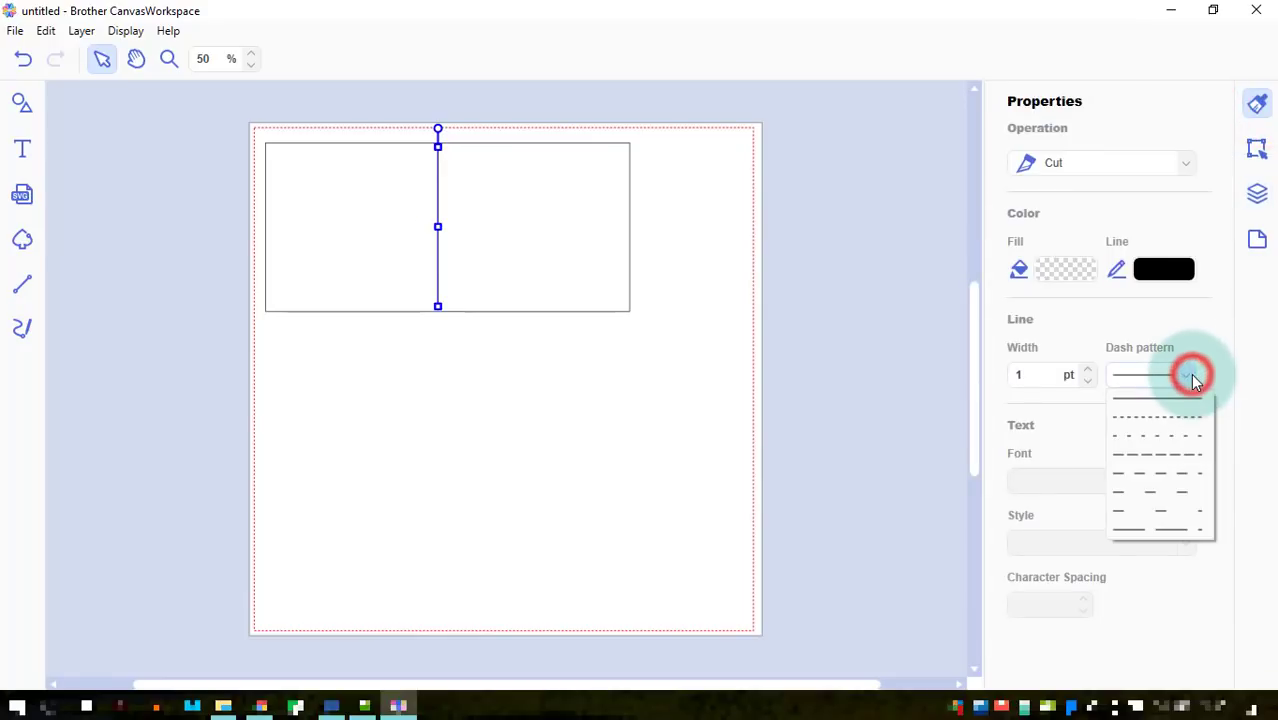
pyautogui.click(1188, 436)
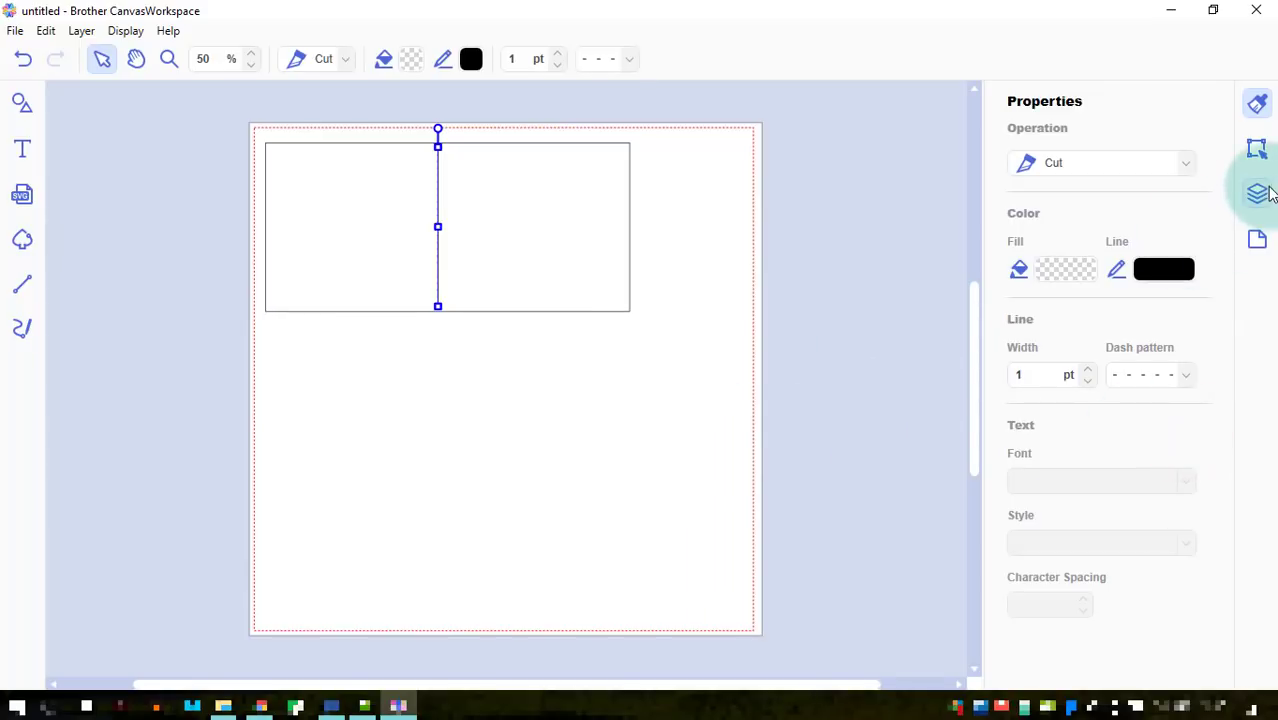
# - Unlock the rectangle, align the line to its centre and middle, then lock both layers
pyautogui.click(1268, 196)
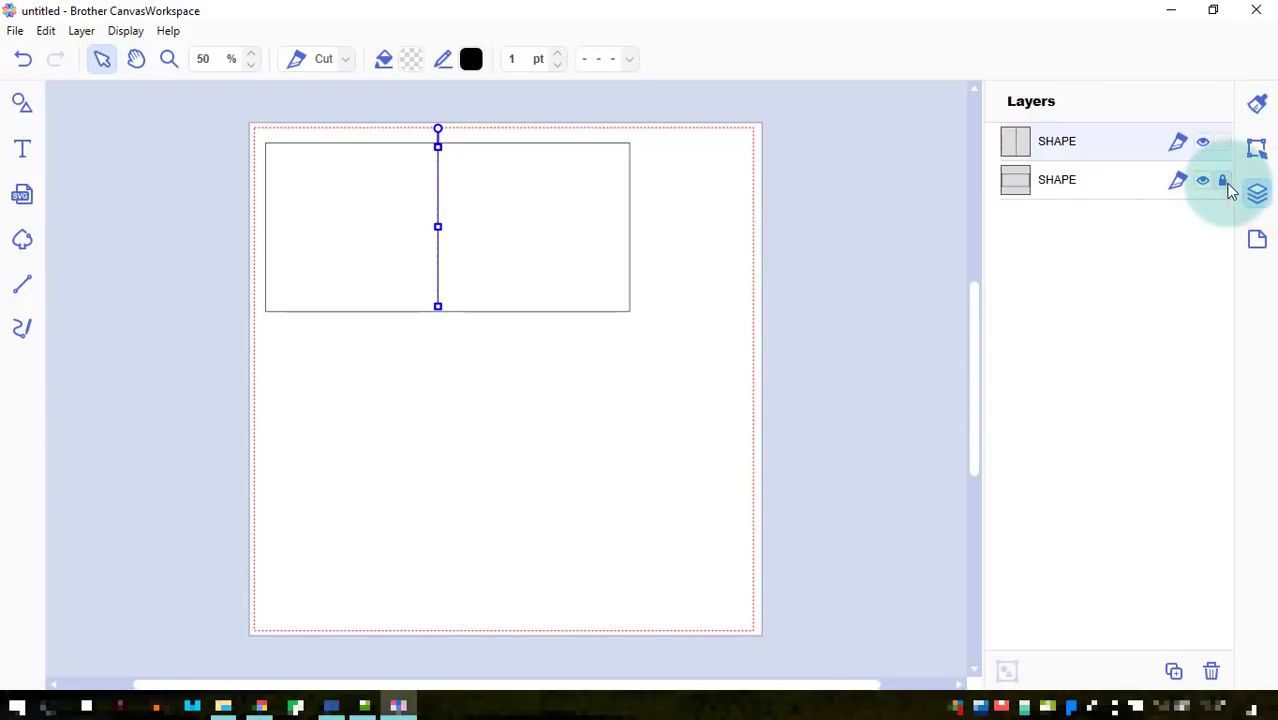
pyautogui.click(1228, 186)
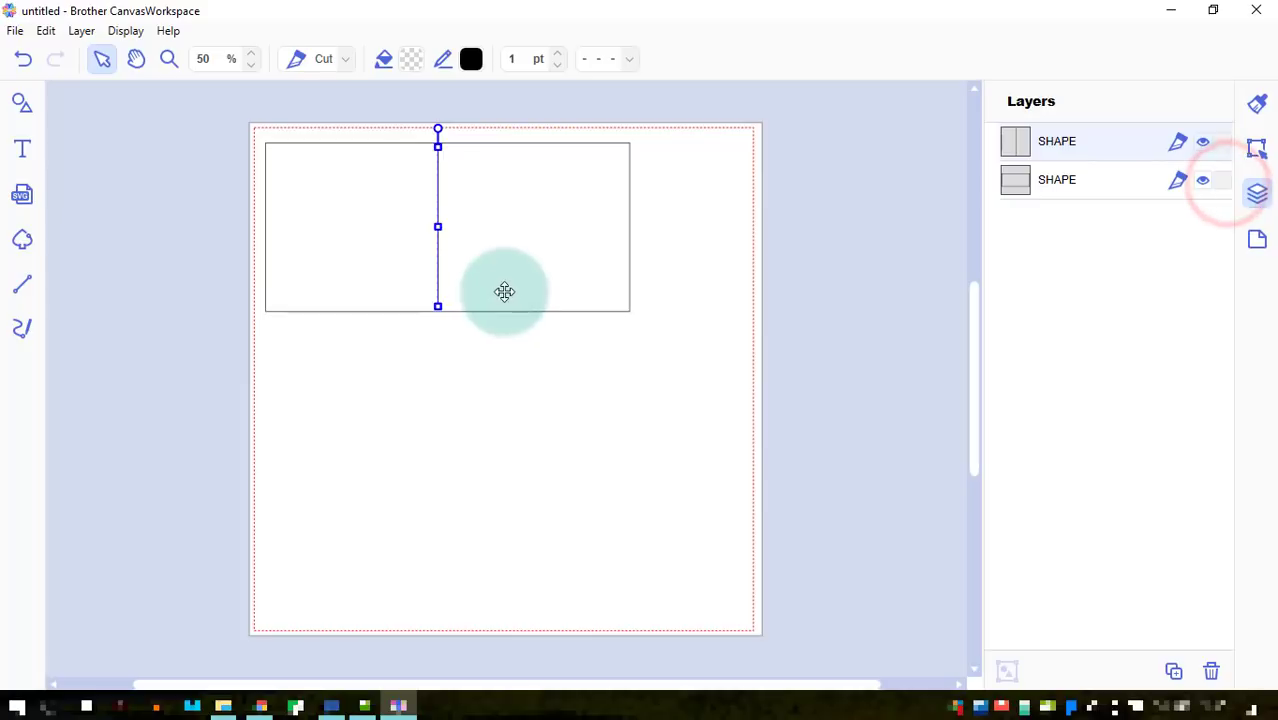
pyautogui.moveTo(655, 358); pyautogui.dragTo(348, 242)
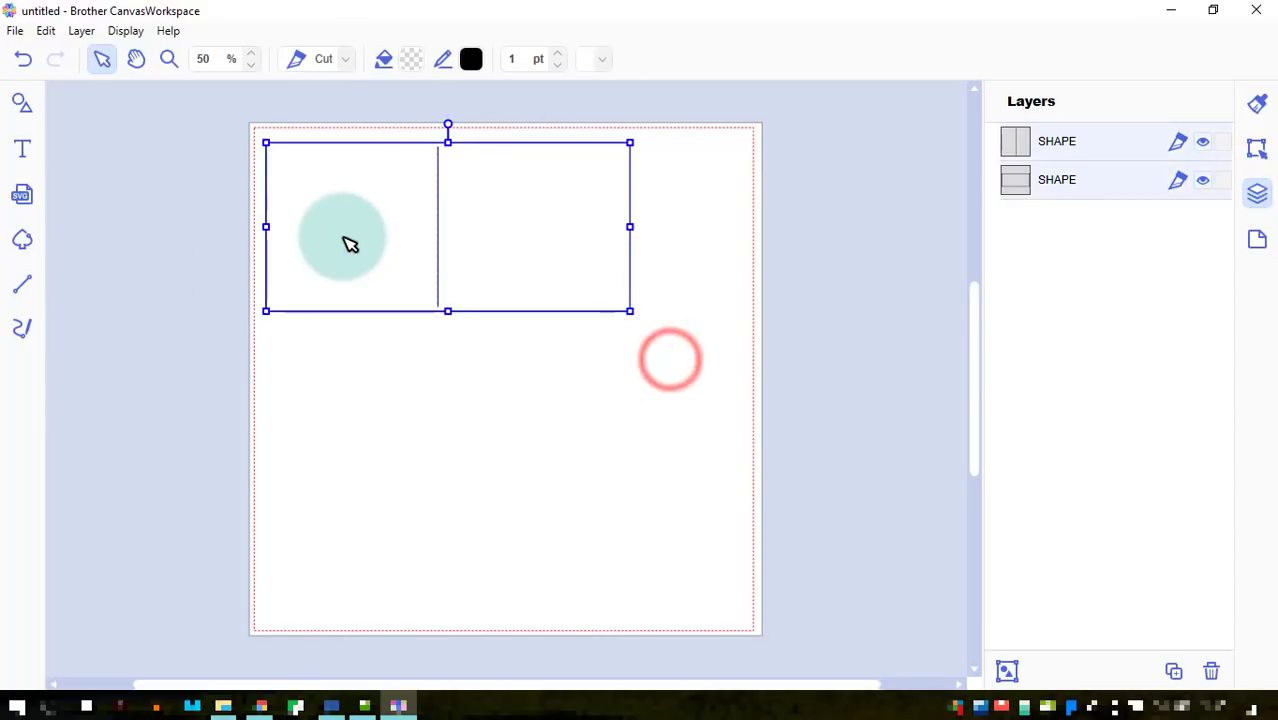
pyautogui.click(1257, 148)
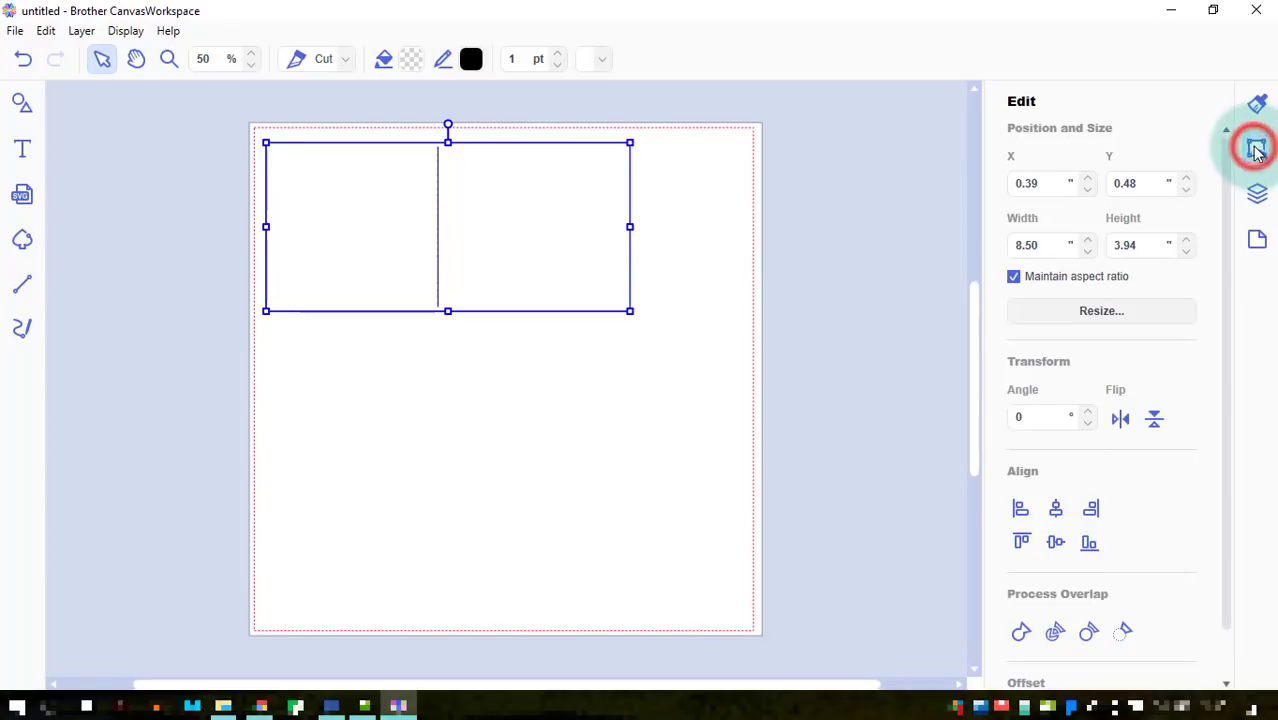
pyautogui.click(1057, 510)
pyautogui.click(1055, 540)
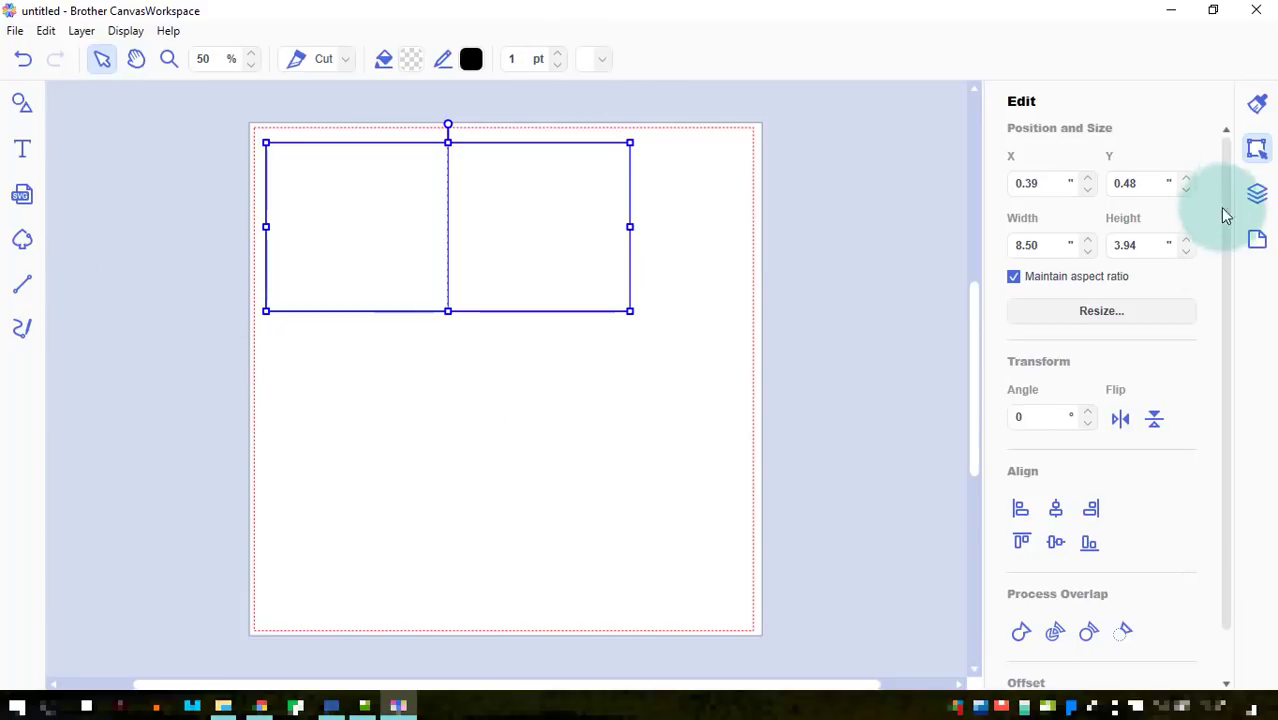
pyautogui.click(1256, 193)
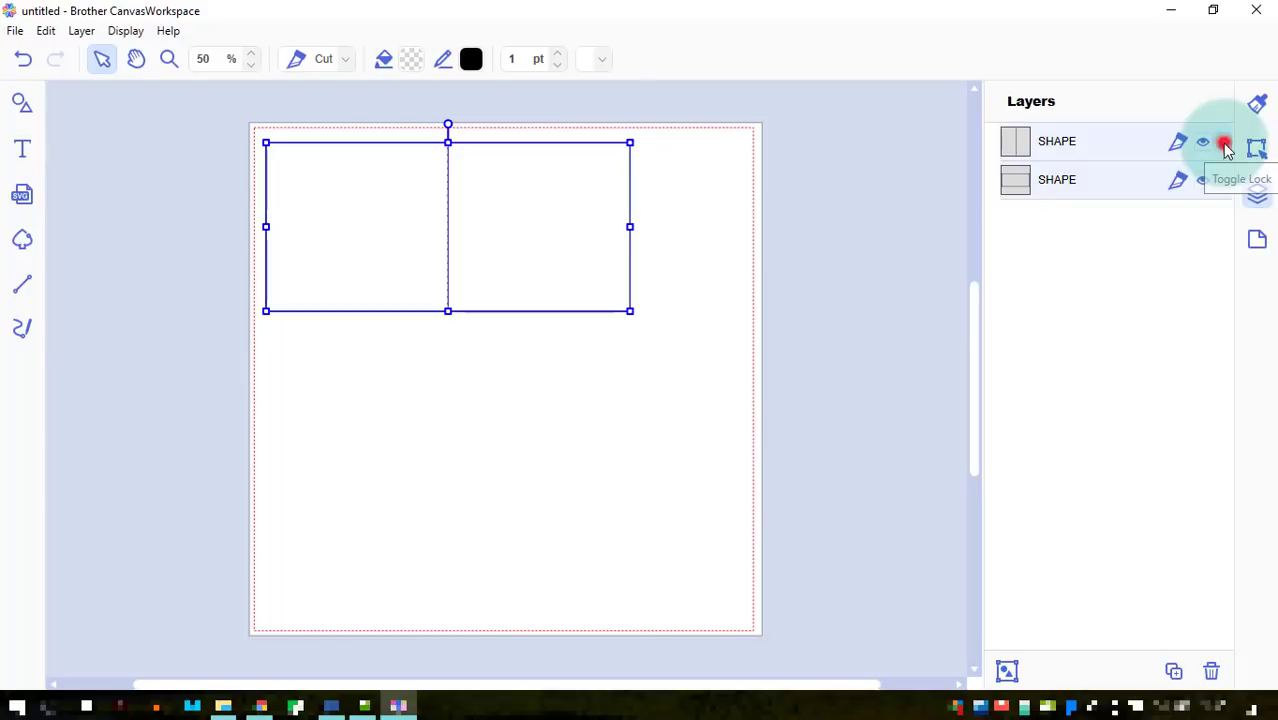
pyautogui.click(1224, 145)
pyautogui.click(1222, 180)
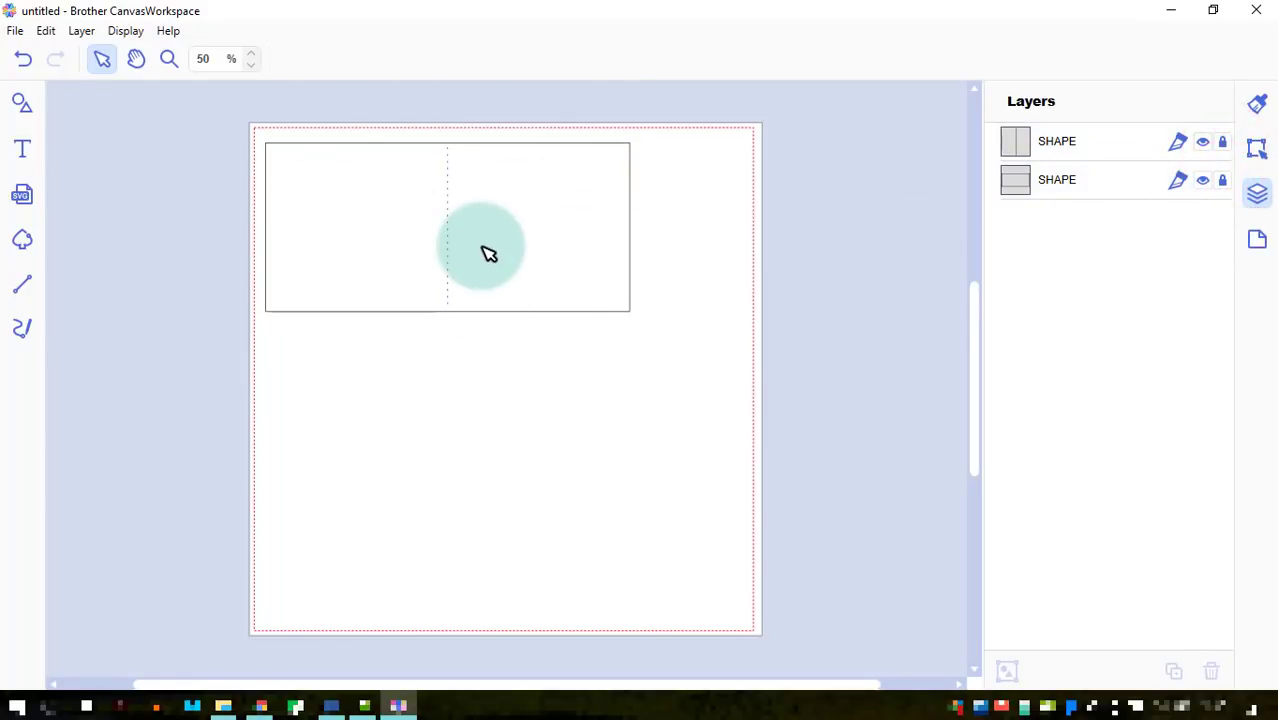
# - Draw a short horizontal line across the fold in the rectangle's lower part
pyautogui.click(22, 106)
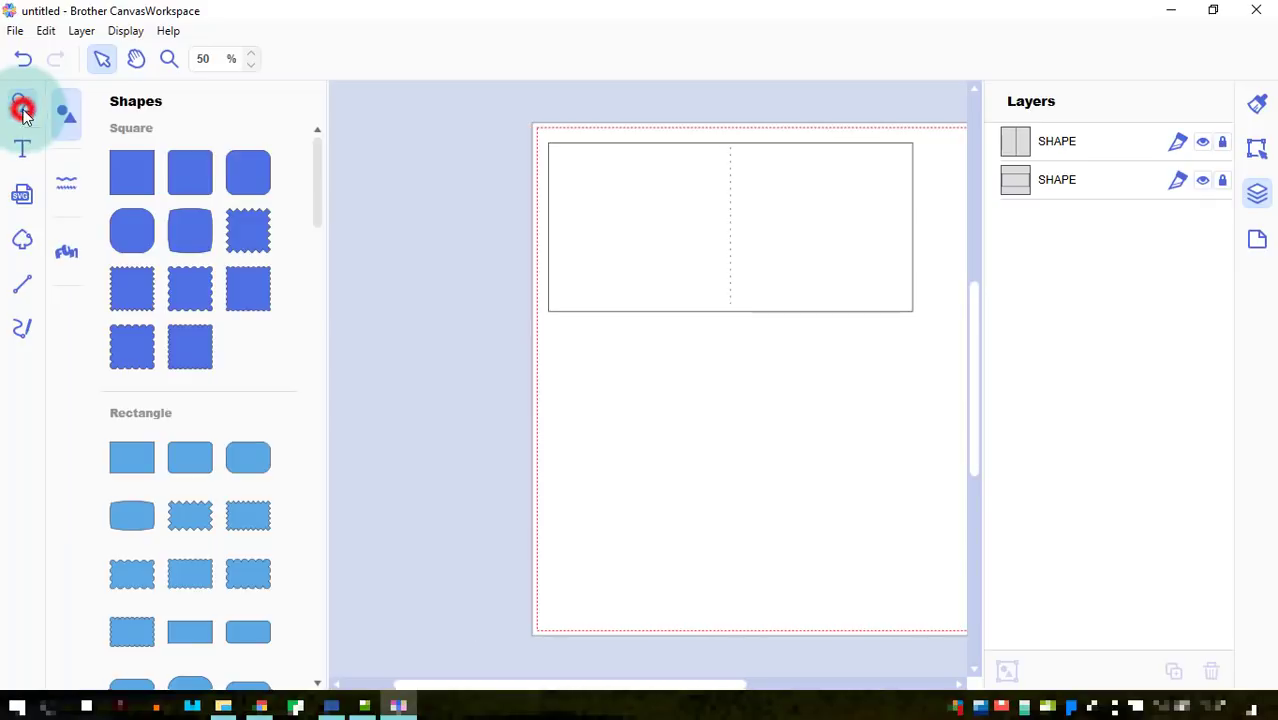
pyautogui.click(22, 106)
pyautogui.click(24, 290)
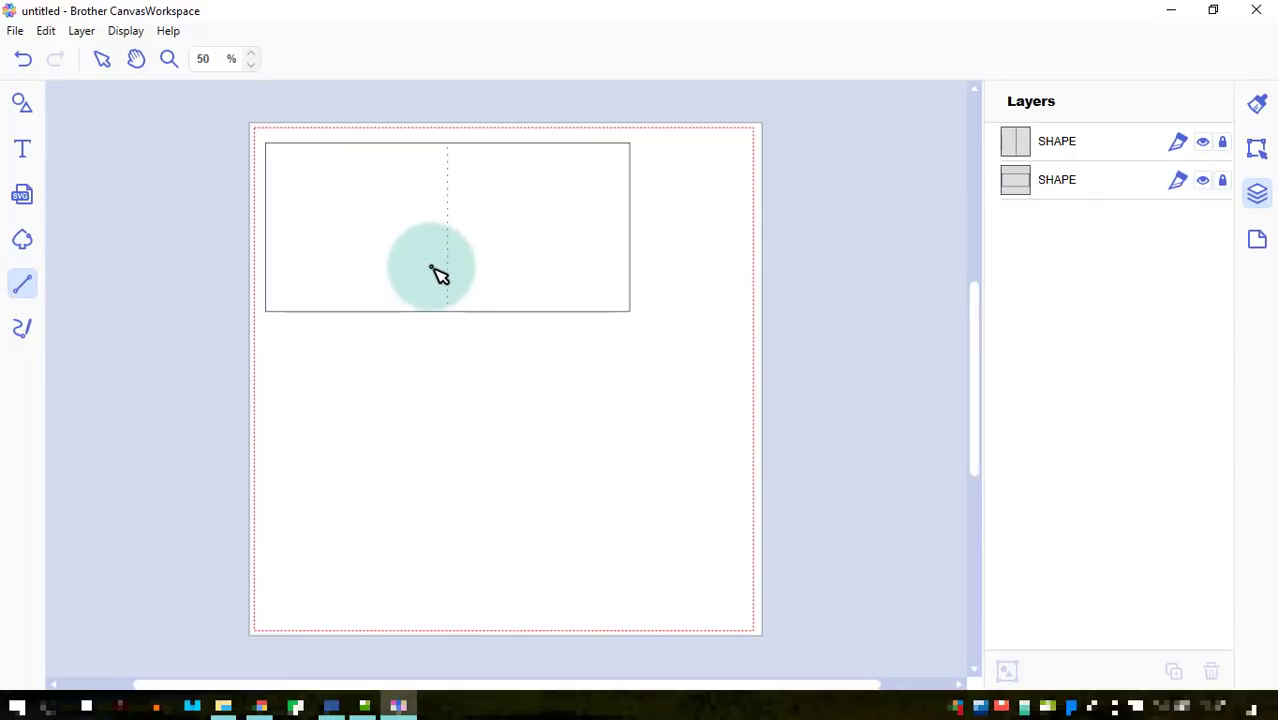
pyautogui.click(364, 276)
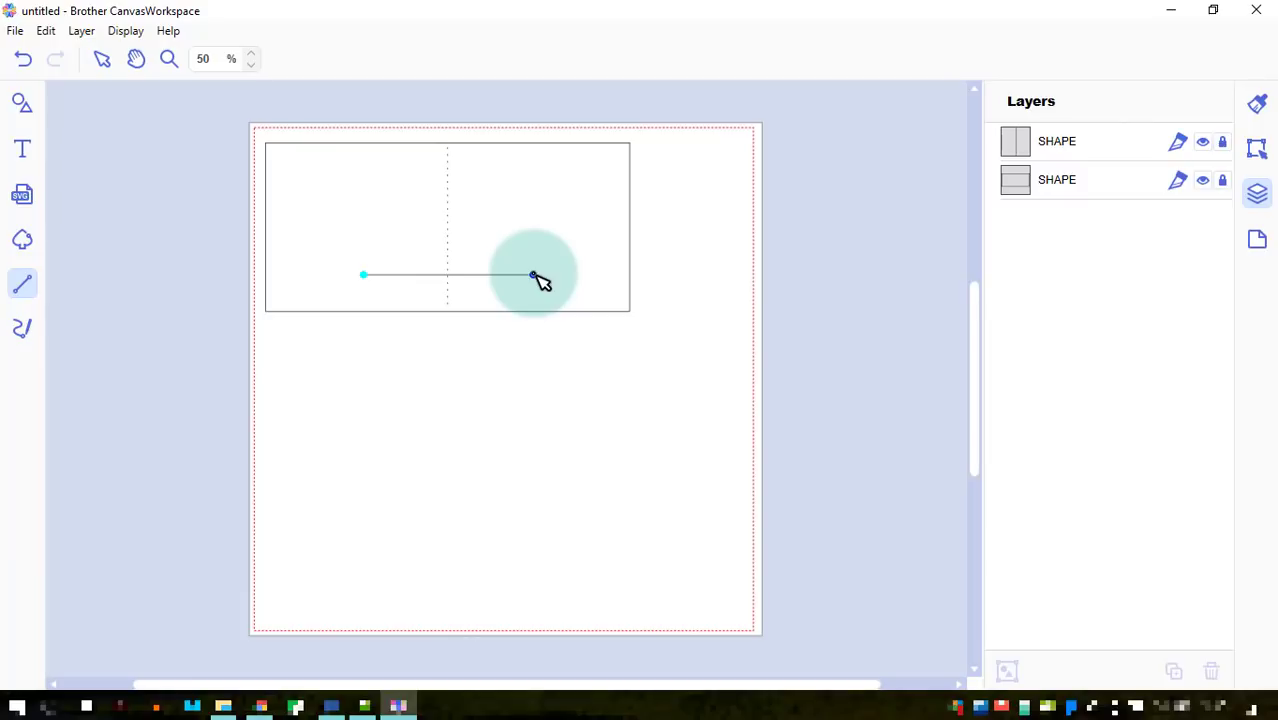
pyautogui.click(533, 274)
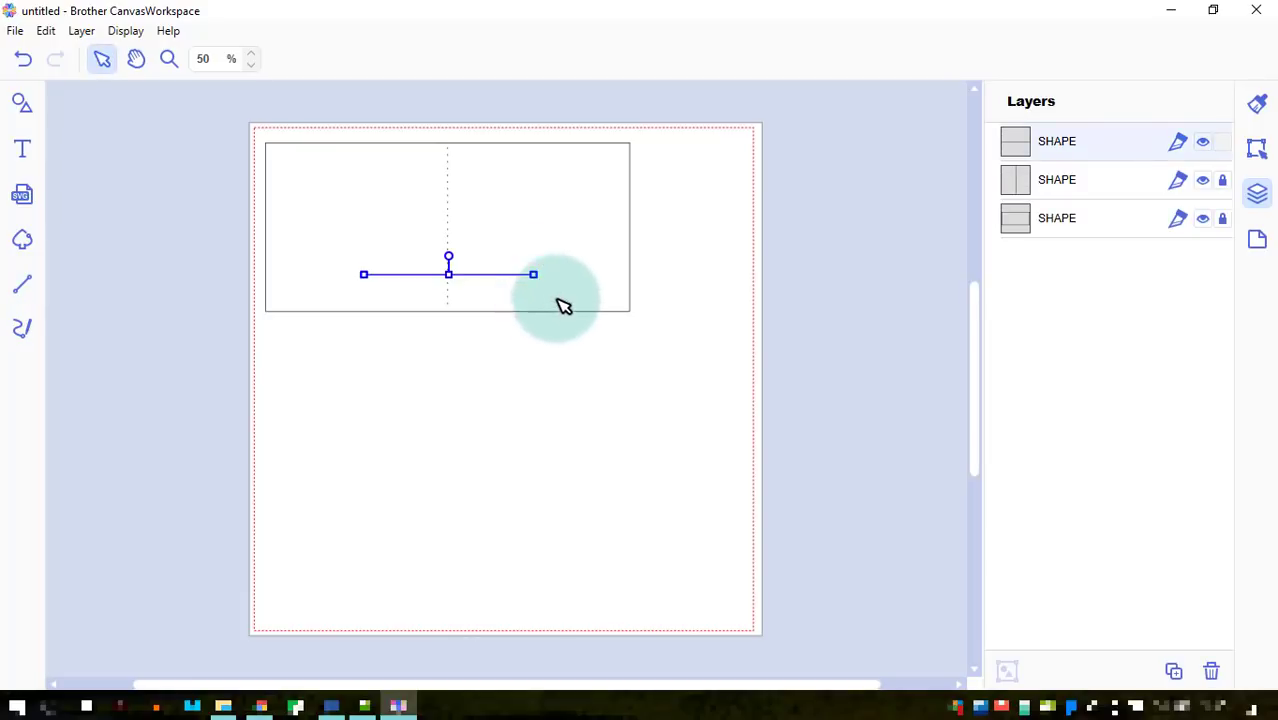
# - Duplicate the horizontal line and nudge the copy up near the box's top
pyautogui.rightClick(493, 275)
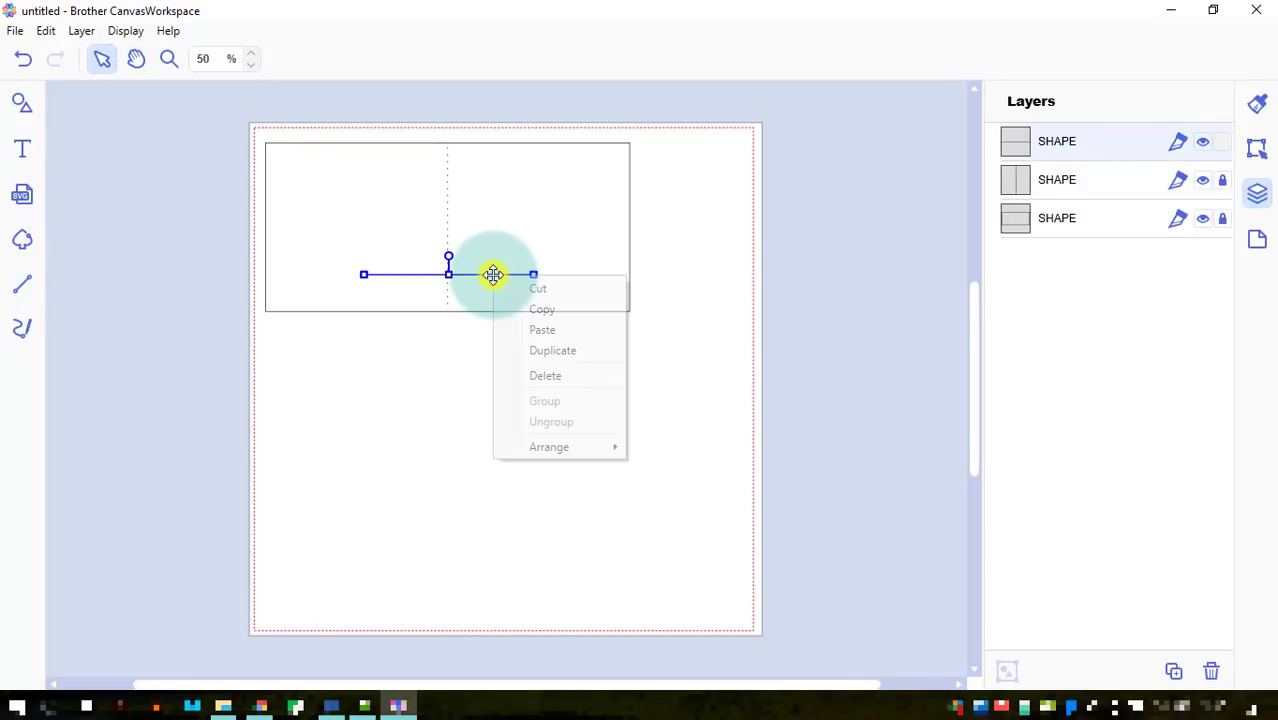
pyautogui.click(547, 351)
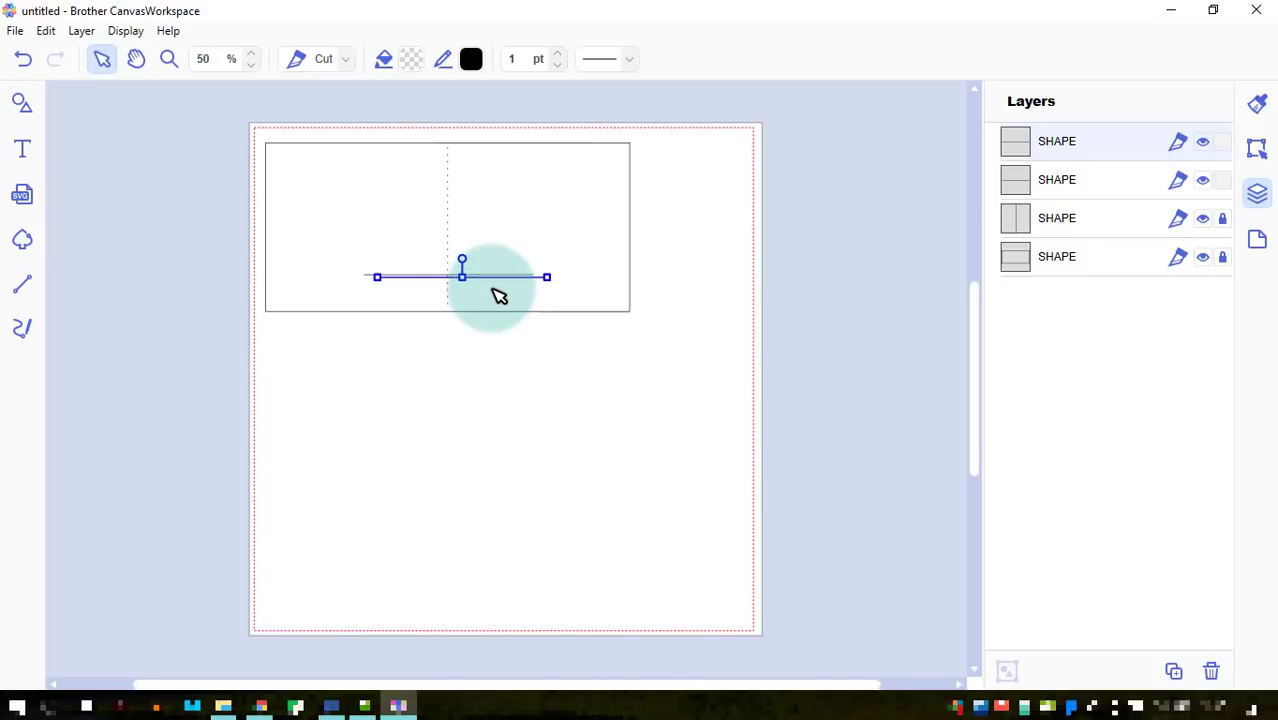
pyautogui.press('Up')
pyautogui.press('Up')
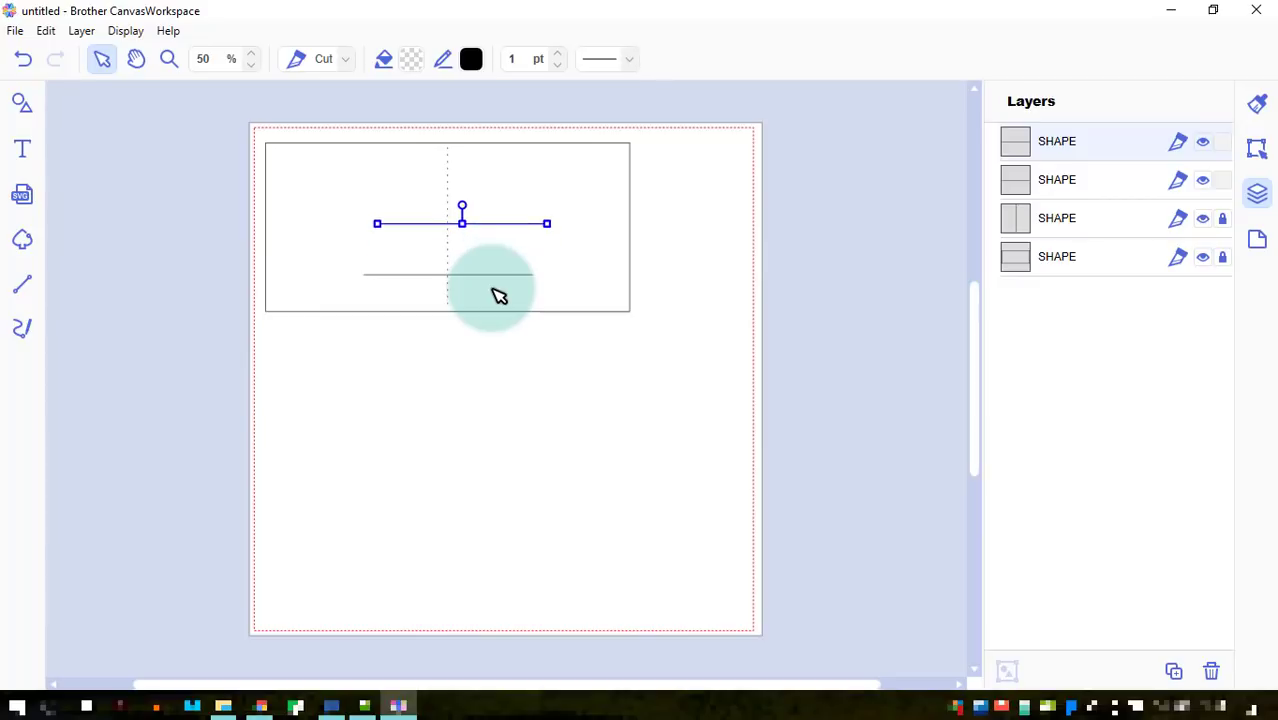
pyautogui.press('Up')
pyautogui.press('Up')
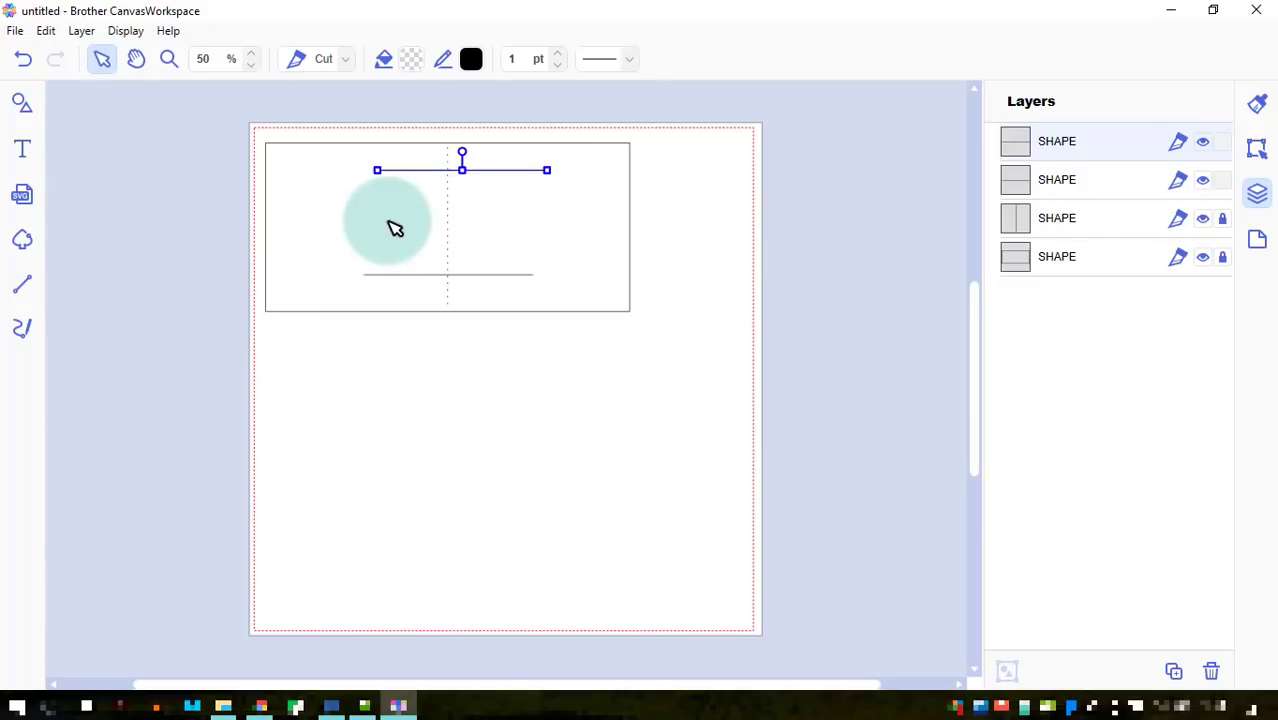
# - Zoom to the selected outer rectangle and re-lock the fold line and rectangle layers
pyautogui.click(1223, 219)
pyautogui.click(1224, 257)
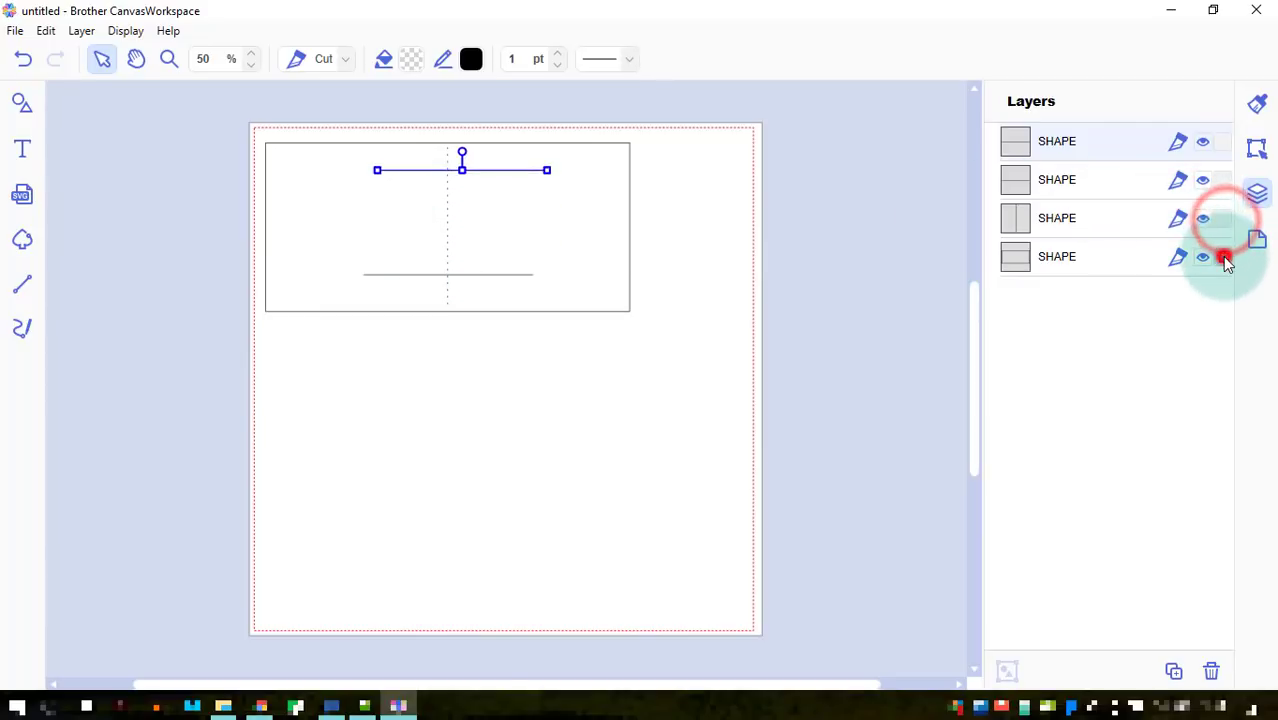
pyautogui.click(606, 310)
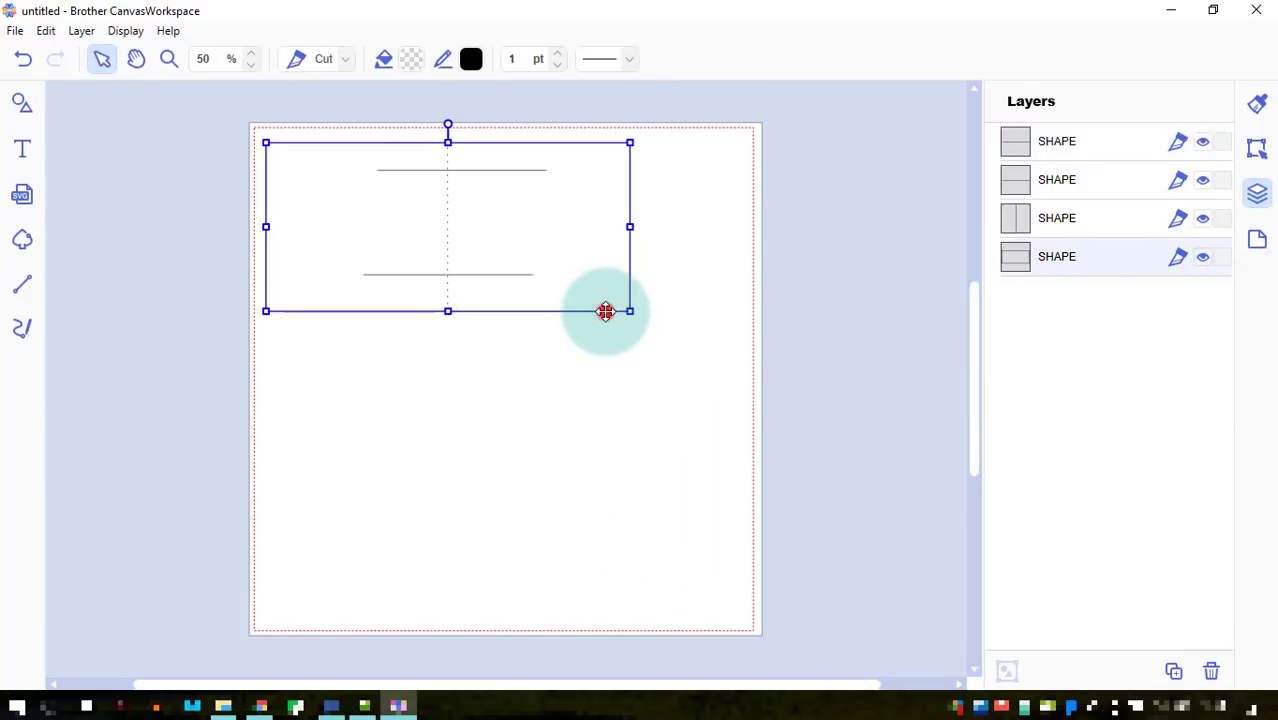
pyautogui.click(126, 32)
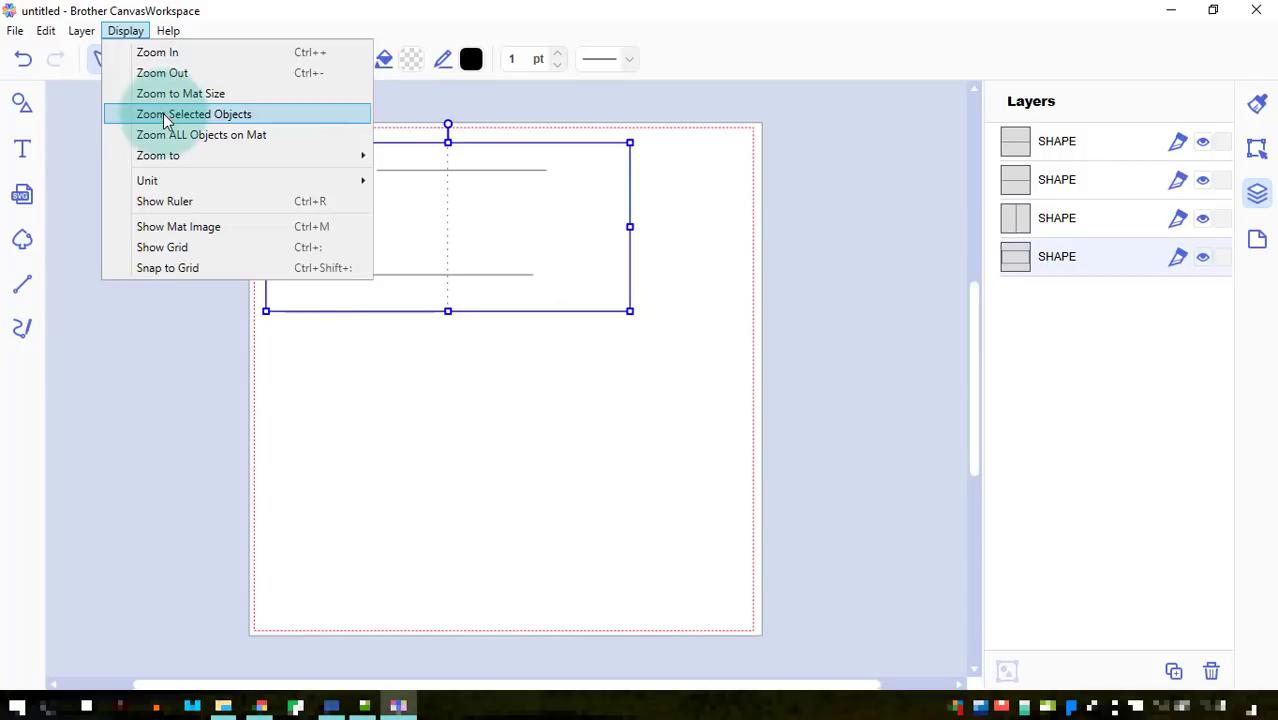
pyautogui.click(258, 110)
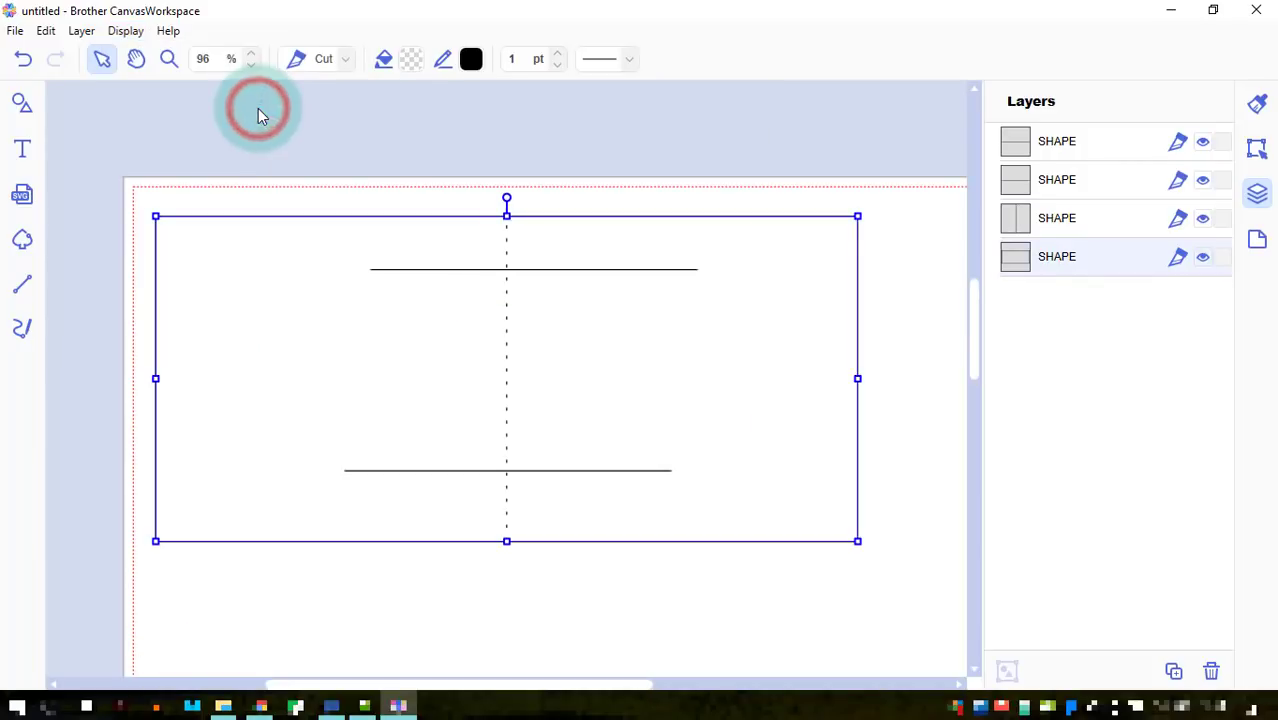
pyautogui.click(1220, 258)
pyautogui.click(1220, 218)
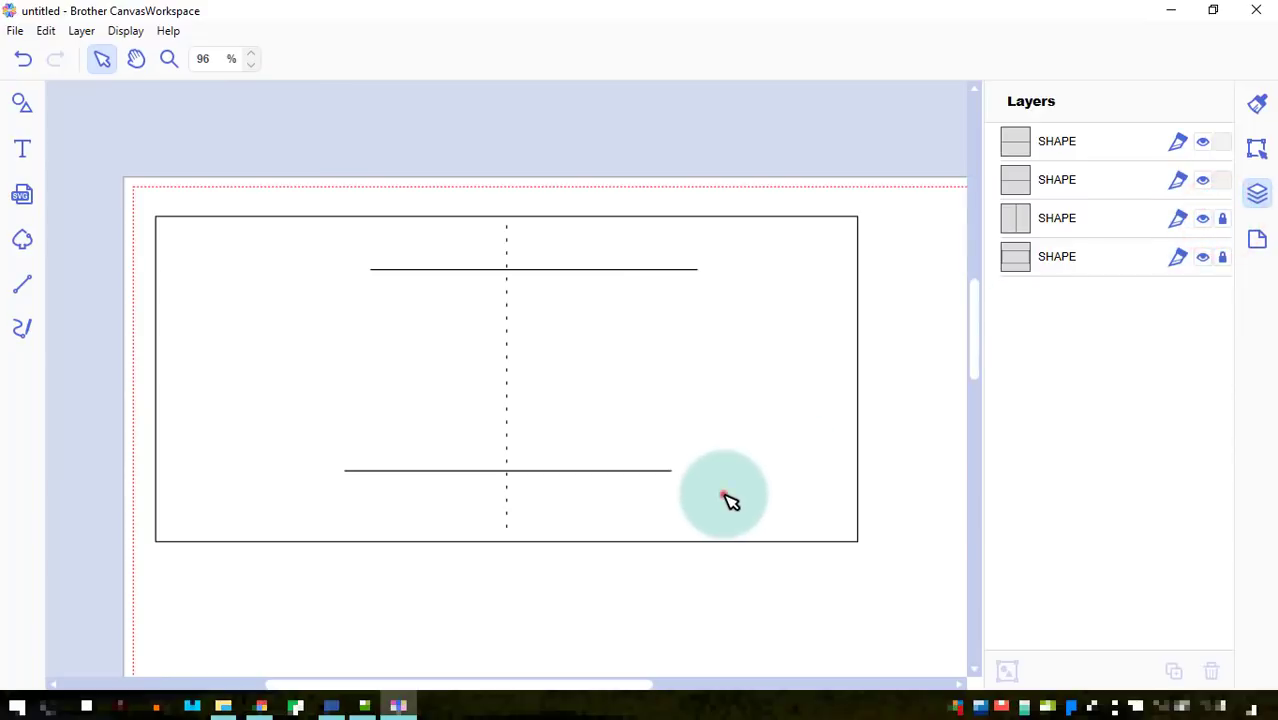
# - Select all shapes including the rectangle and align them to the centre horizontally
pyautogui.moveTo(727, 500); pyautogui.dragTo(423, 270)
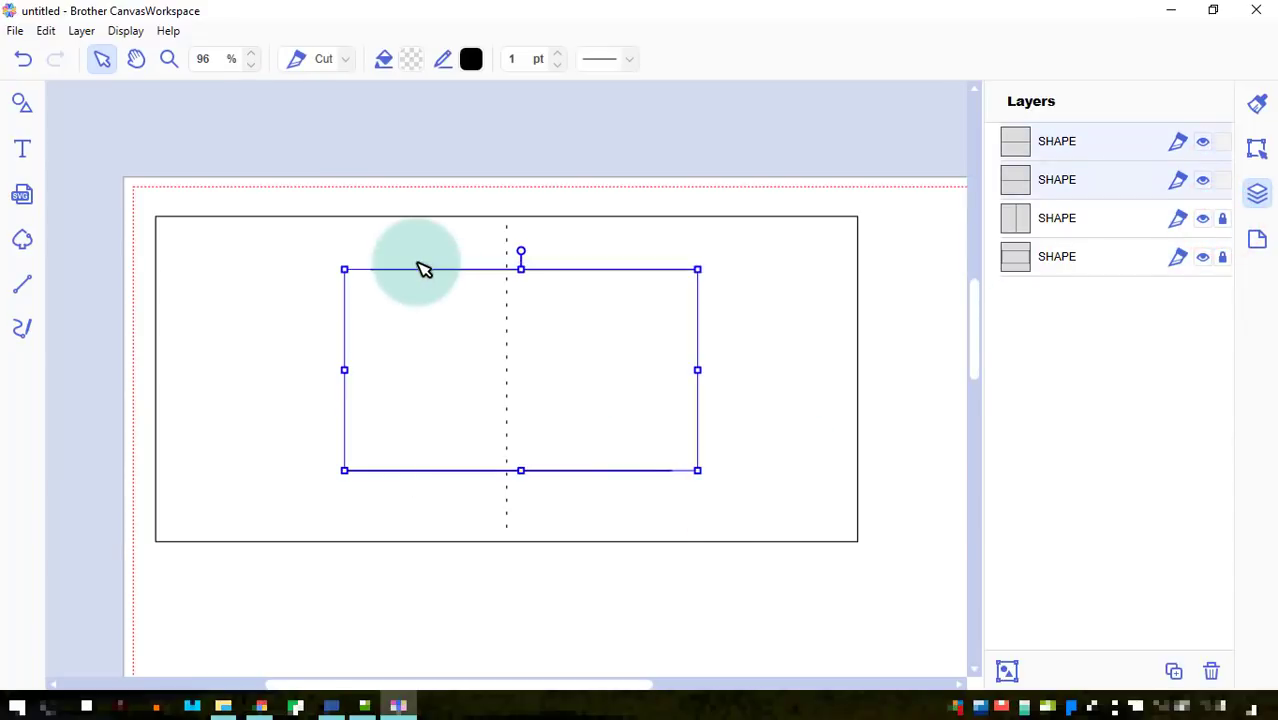
pyautogui.click(1222, 218)
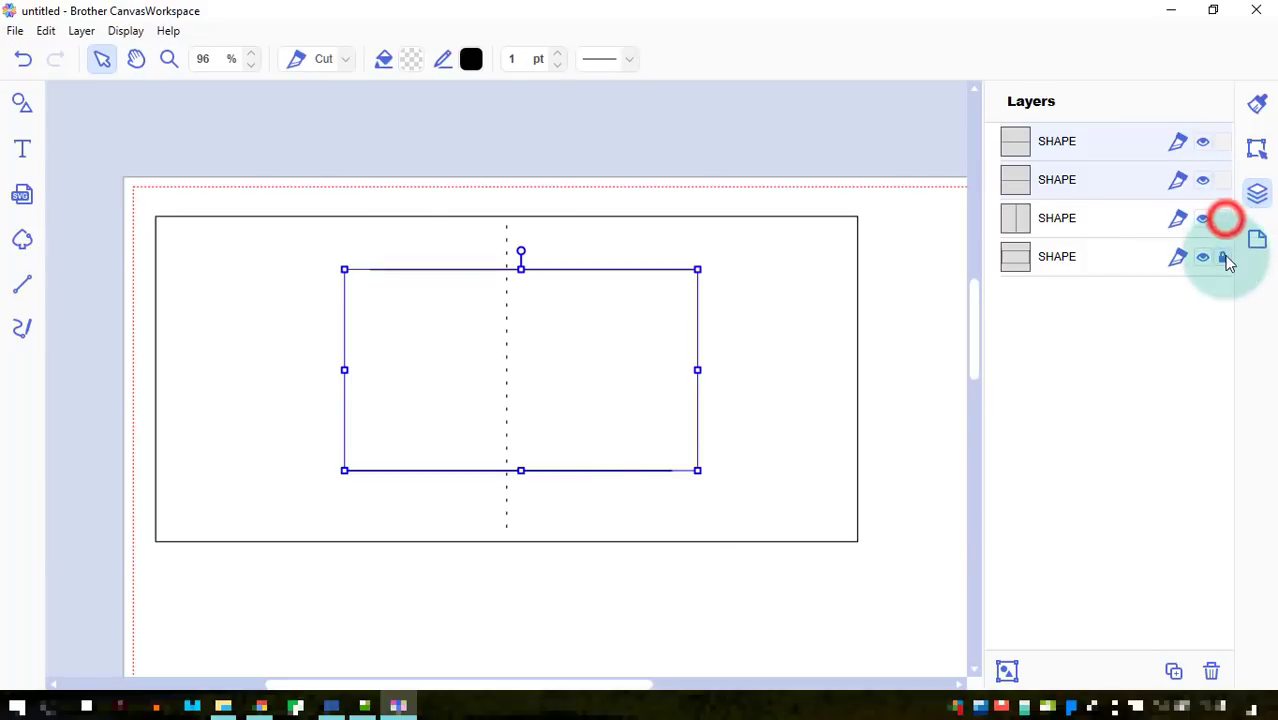
pyautogui.click(1222, 258)
pyautogui.moveTo(905, 580); pyautogui.dragTo(300, 275)
pyautogui.moveTo(910, 601); pyautogui.dragTo(208, 217)
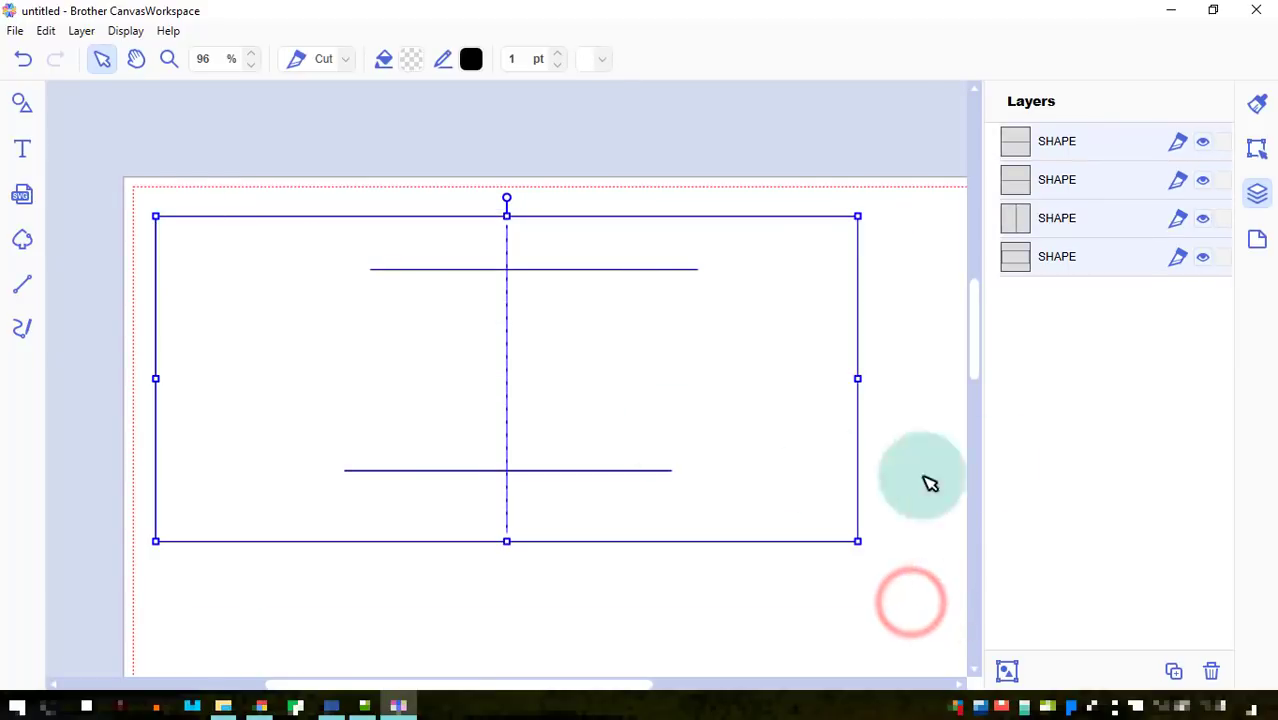
pyautogui.click(1257, 152)
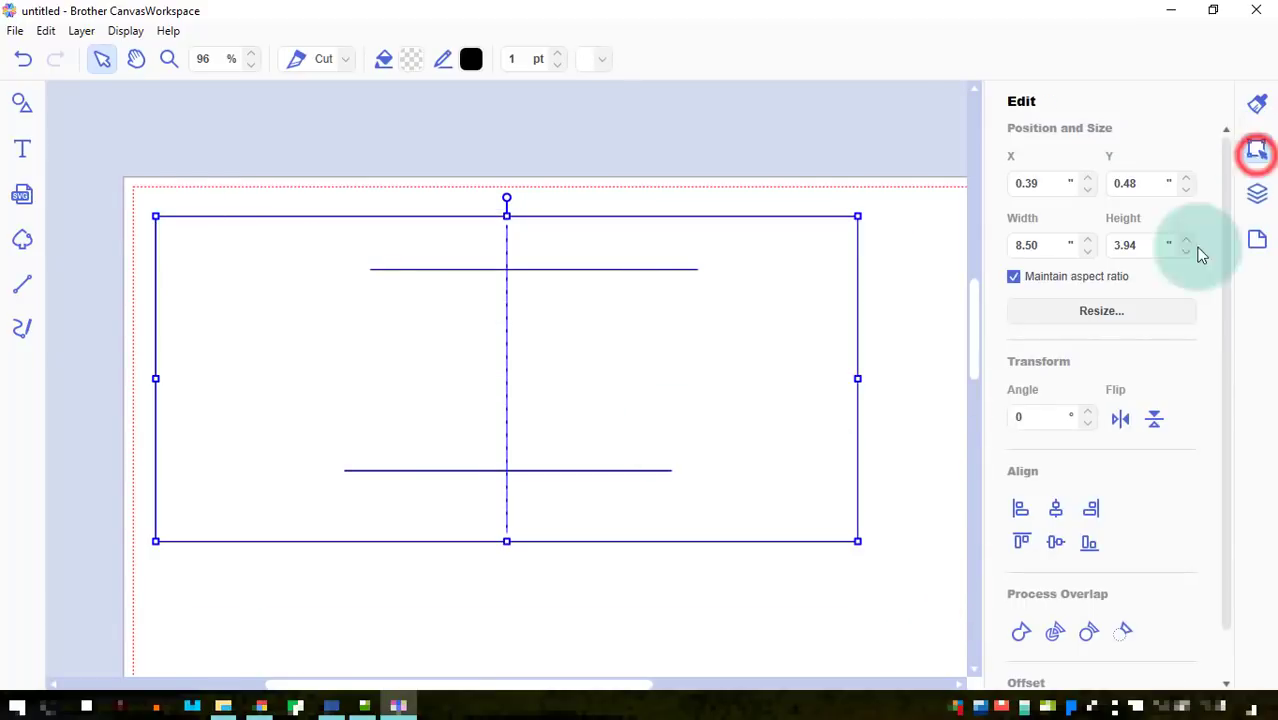
pyautogui.click(1058, 512)
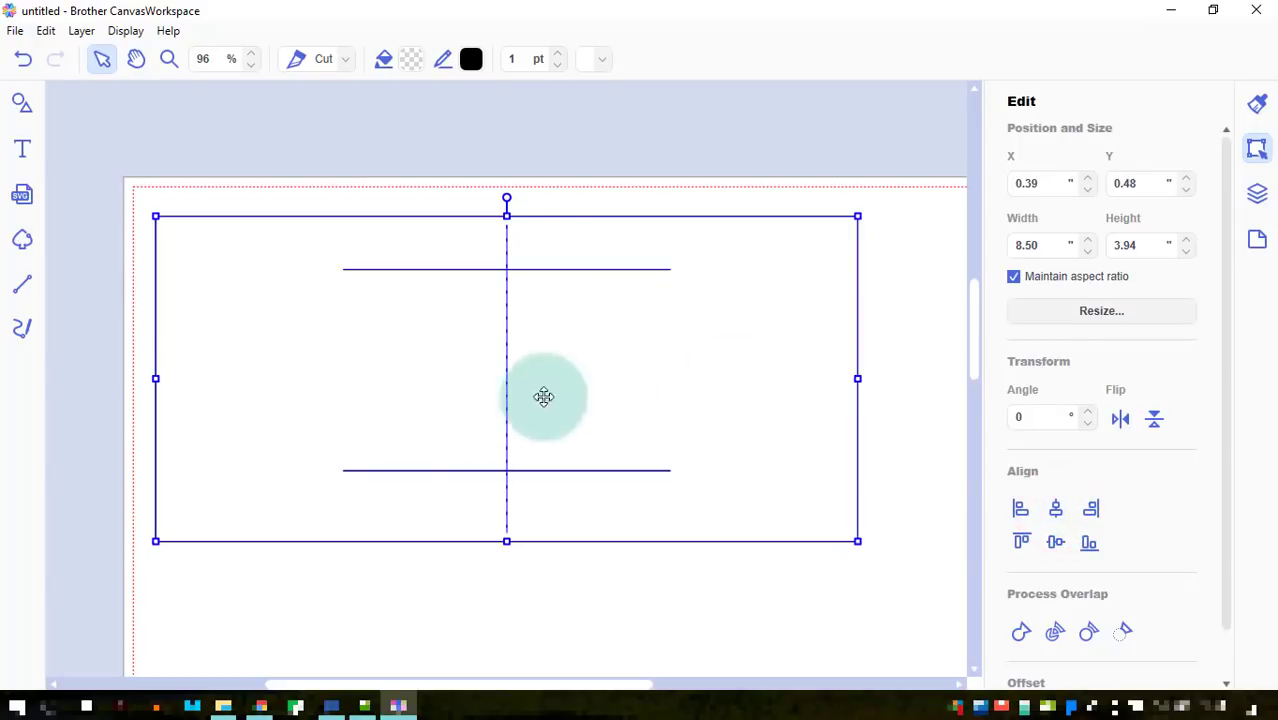
pyautogui.click(716, 641)
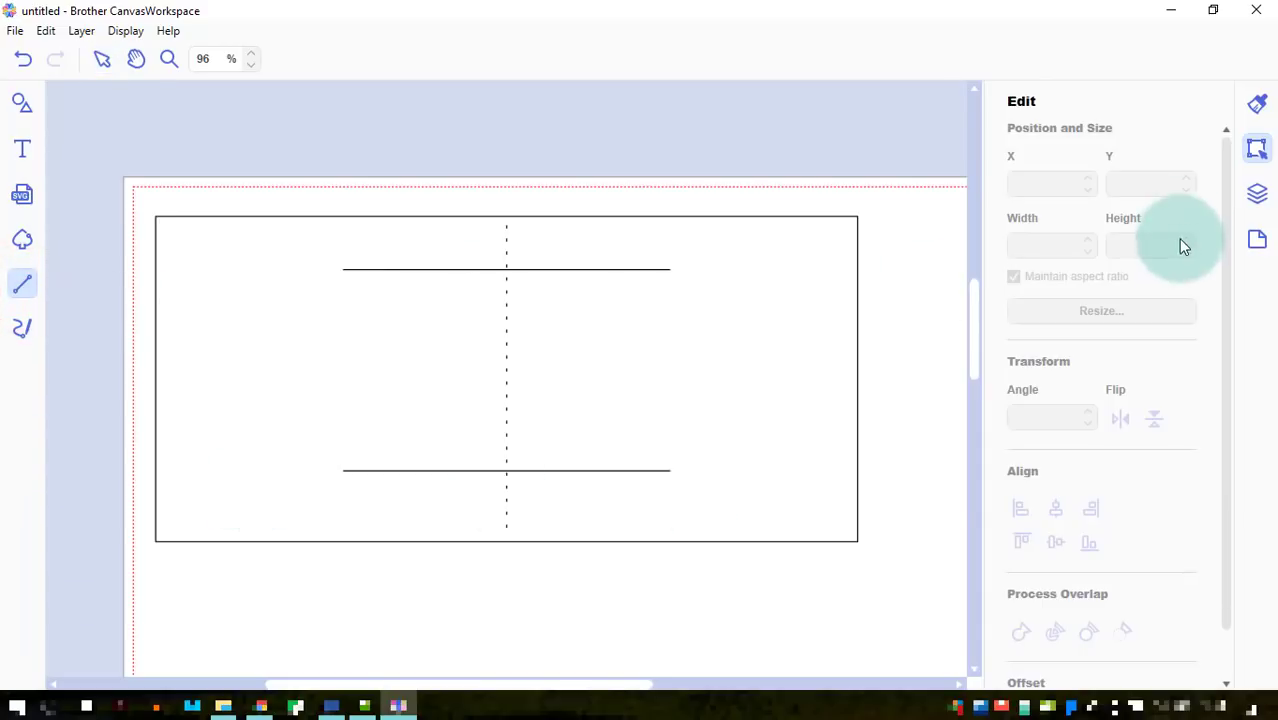
# - Lock the other layers and draw a vertical line joining the horizontal lines' left ends
pyautogui.click(1256, 196)
pyautogui.click(1221, 257)
pyautogui.click(1222, 180)
pyautogui.click(1222, 141)
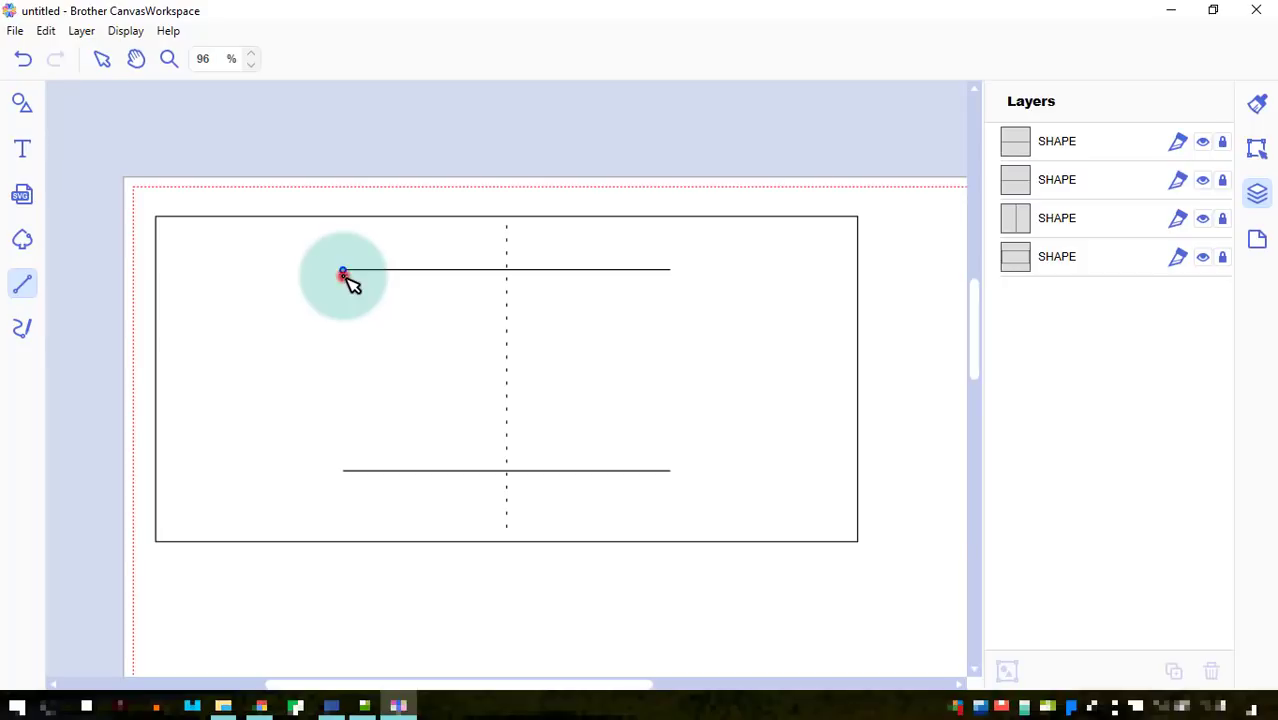
pyautogui.moveTo(343, 272); pyautogui.dragTo(346, 470)
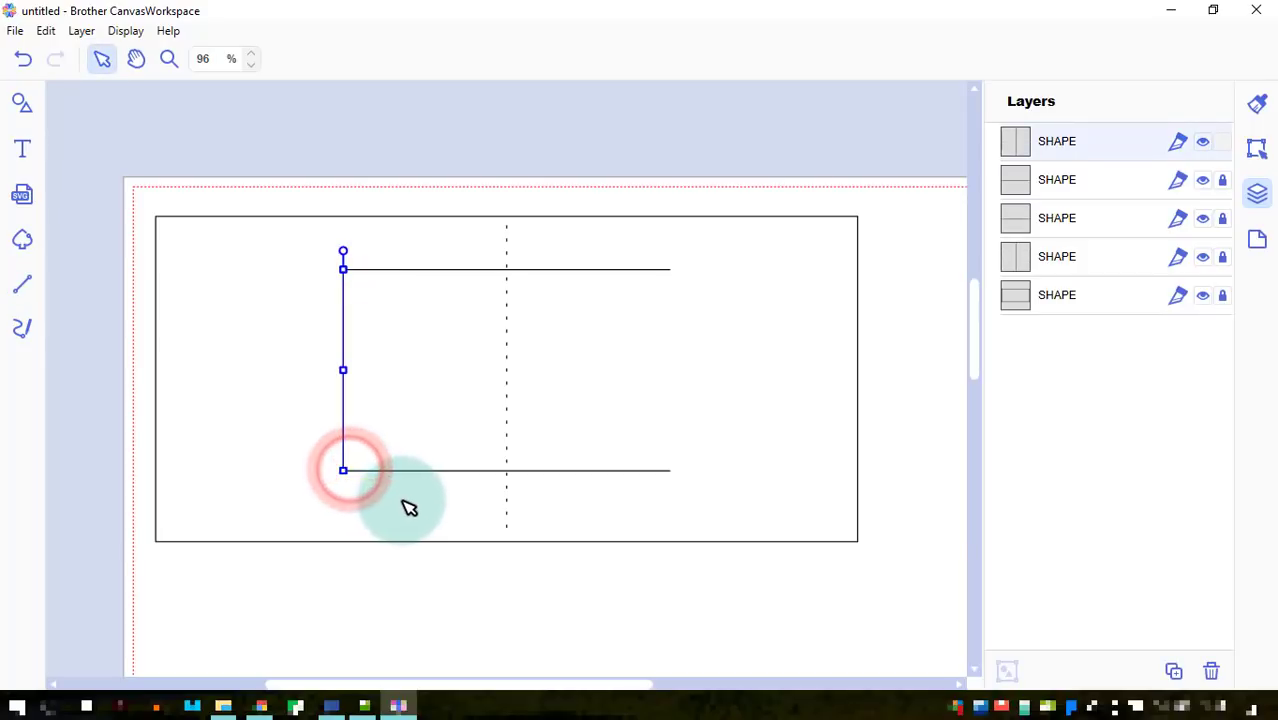
# - Set the new vertical line's dash pattern to dashed
pyautogui.click(1254, 148)
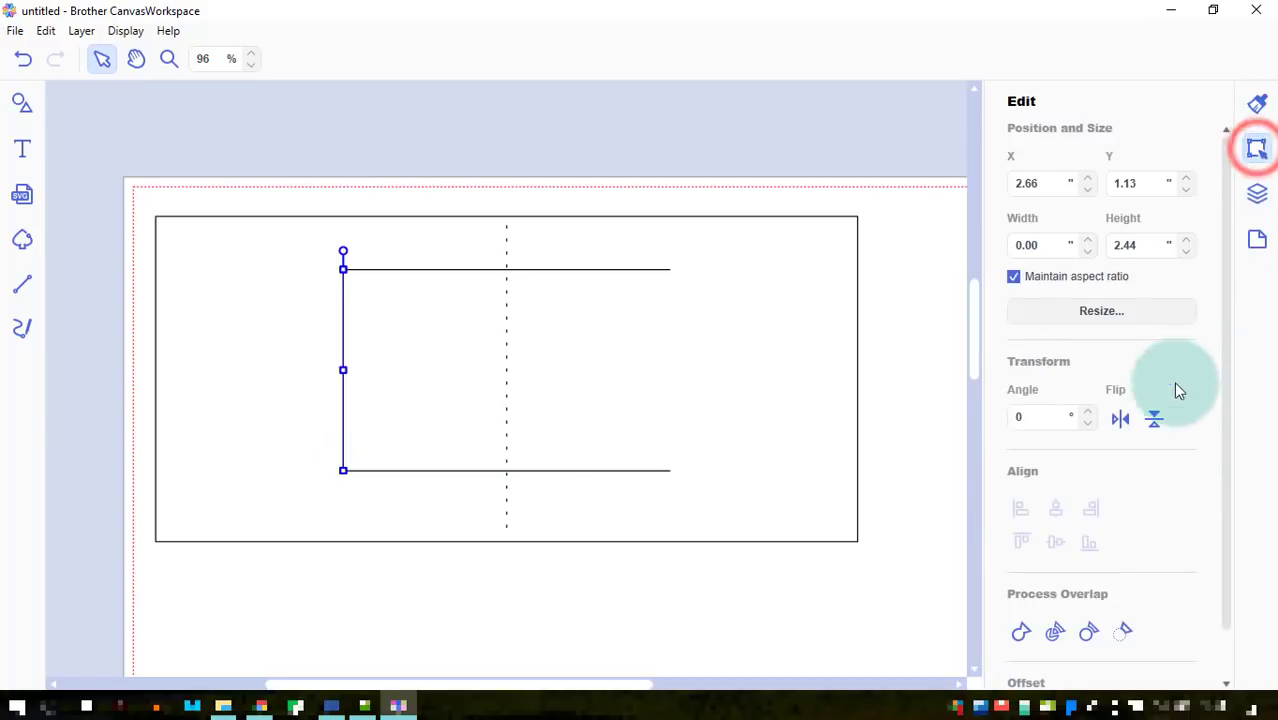
pyautogui.click(1258, 105)
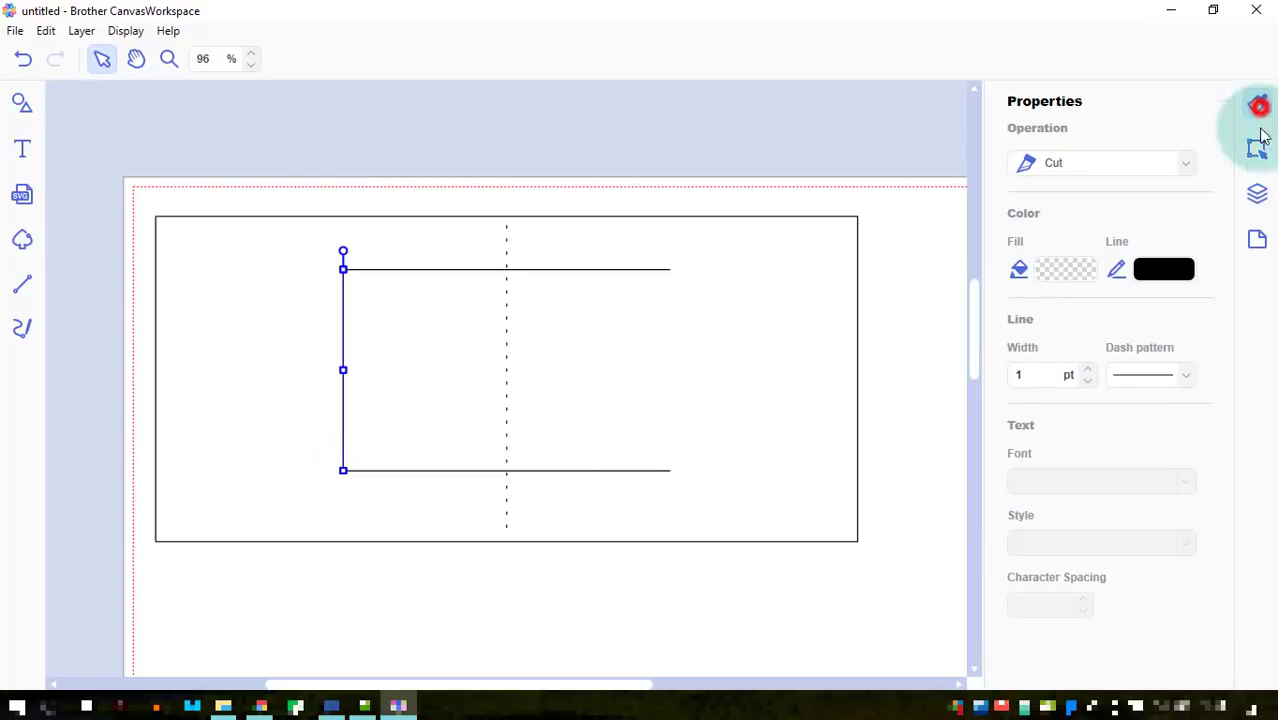
pyautogui.click(1186, 376)
pyautogui.click(1187, 437)
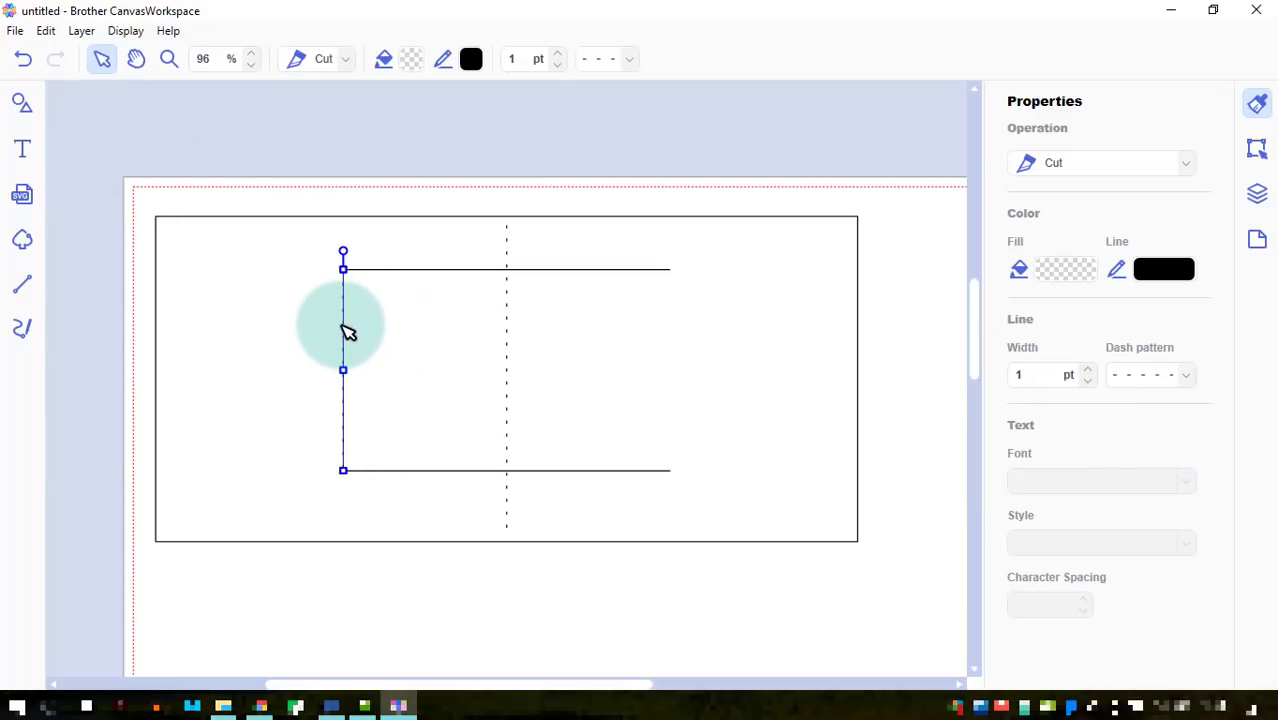
# - Duplicate the dashed vertical line to form the box's right edge
pyautogui.click(347, 190)
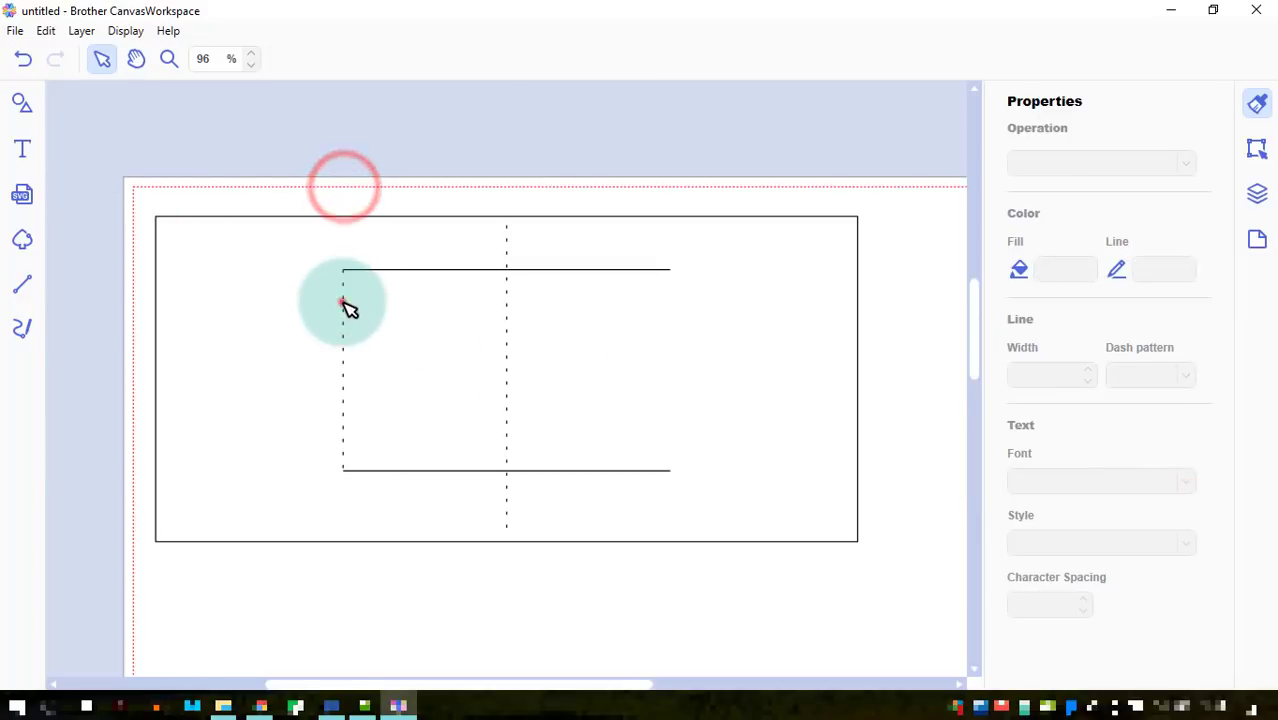
pyautogui.click(344, 305)
pyautogui.click(340, 320)
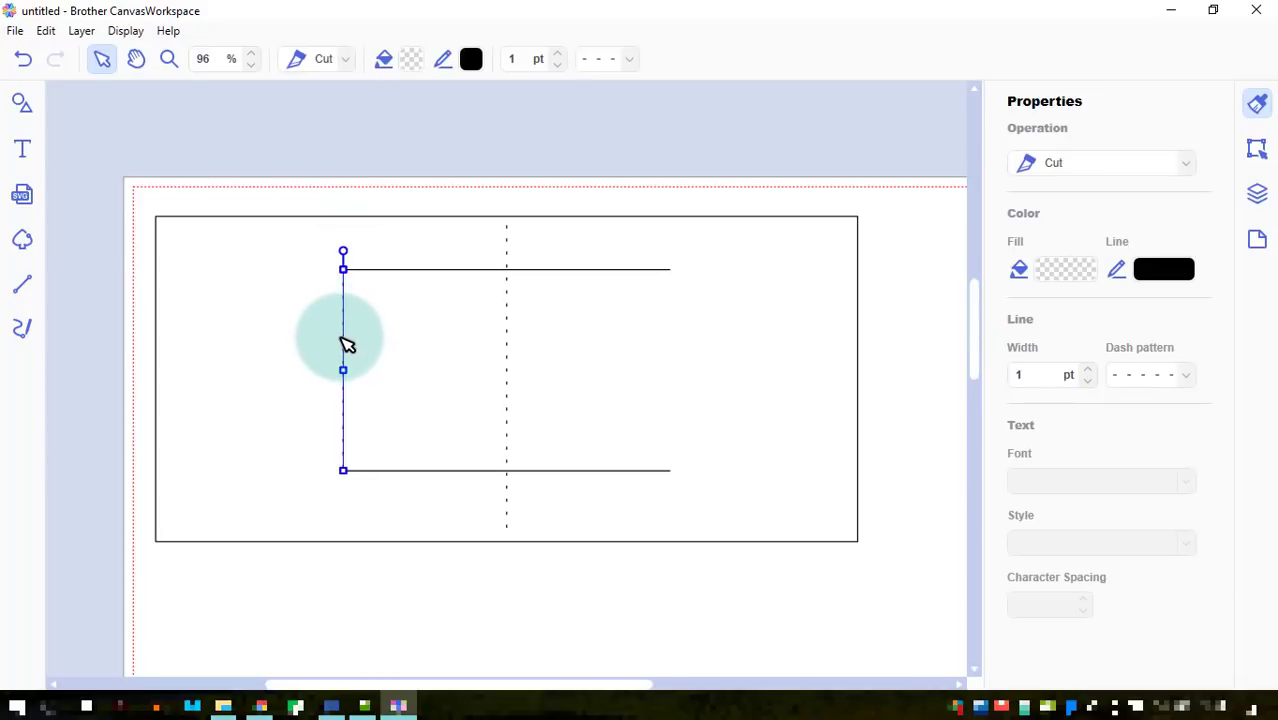
pyautogui.rightClick(343, 336)
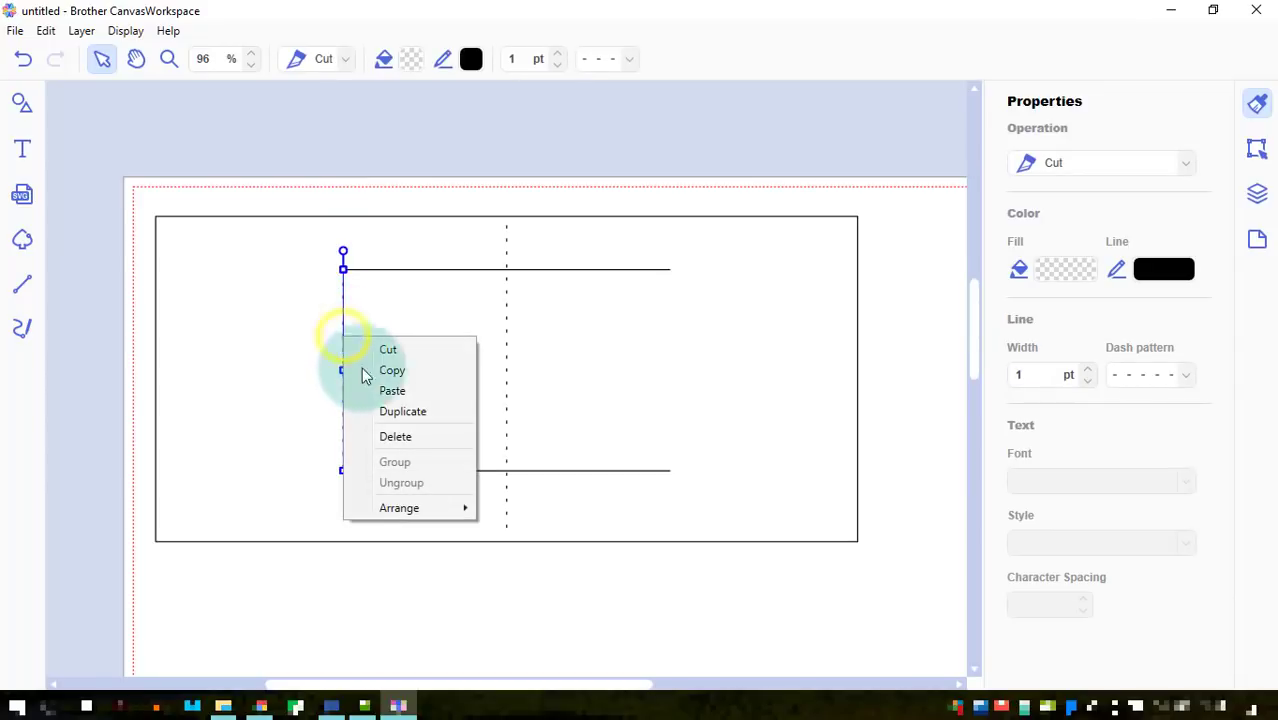
pyautogui.click(395, 408)
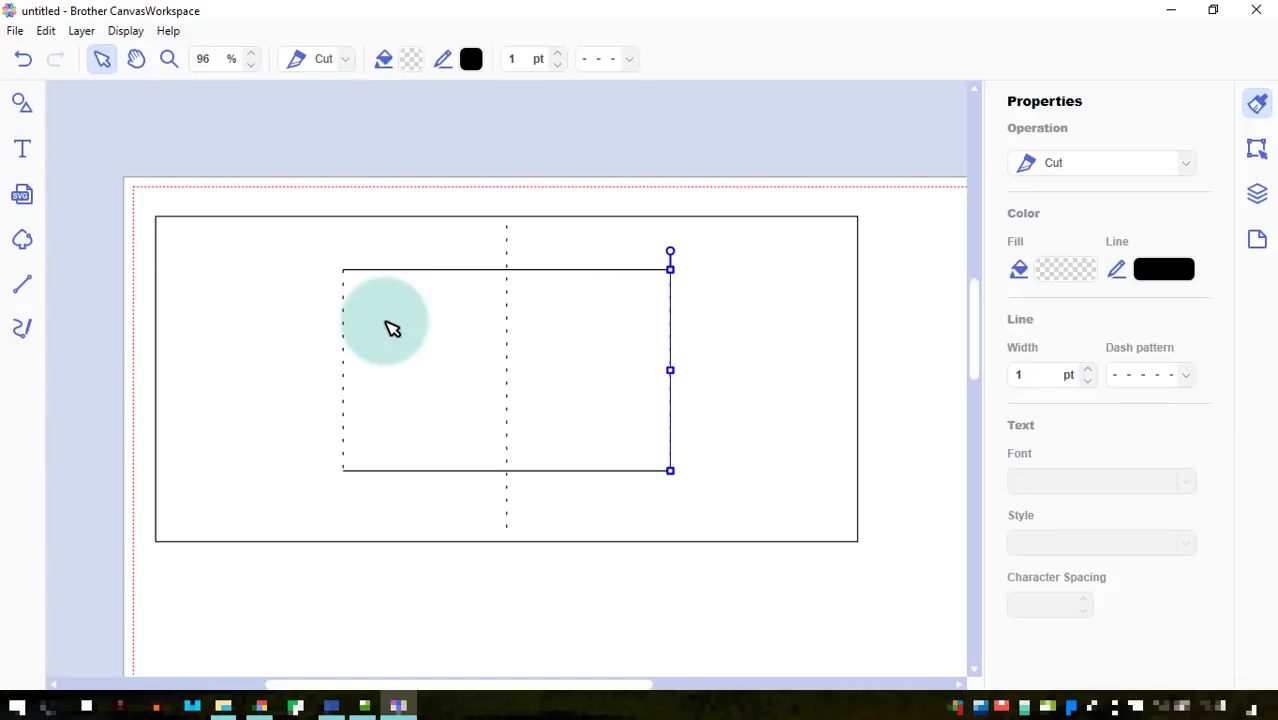
pyautogui.click(920, 388)
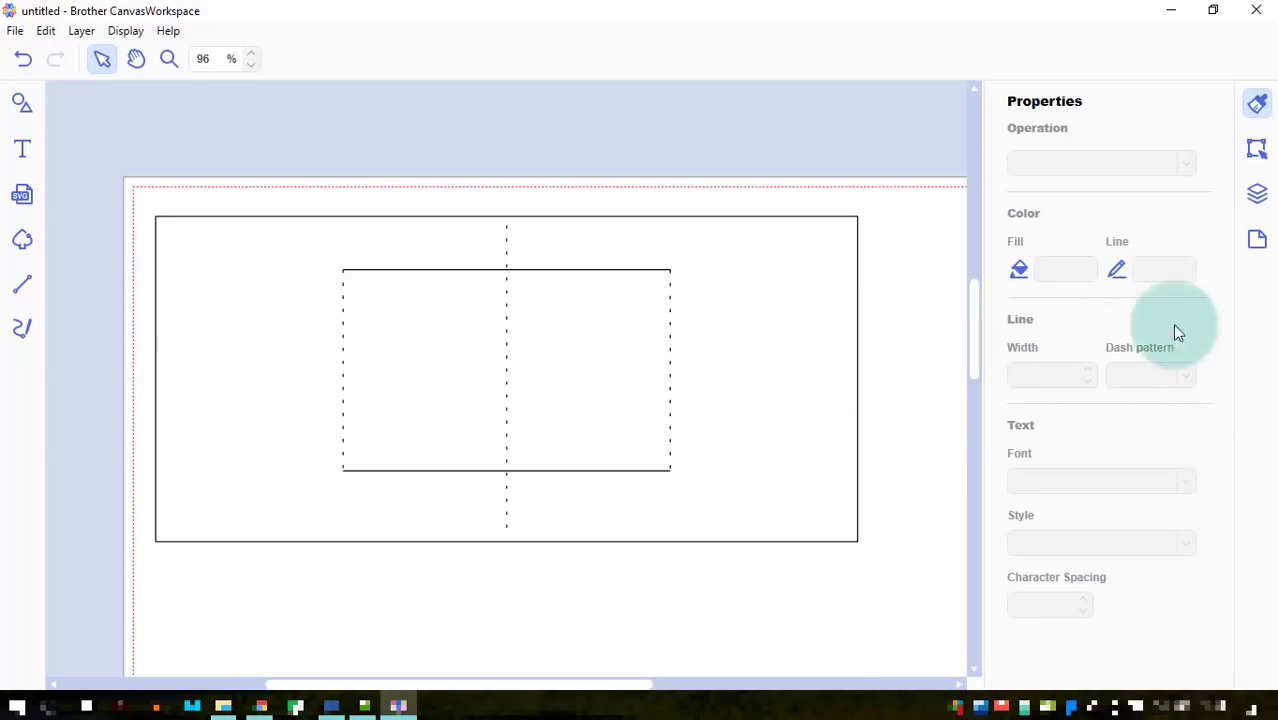
# - Lock the other shapes, then unlock and select the outer card border rectangle
pyautogui.click(1256, 197)
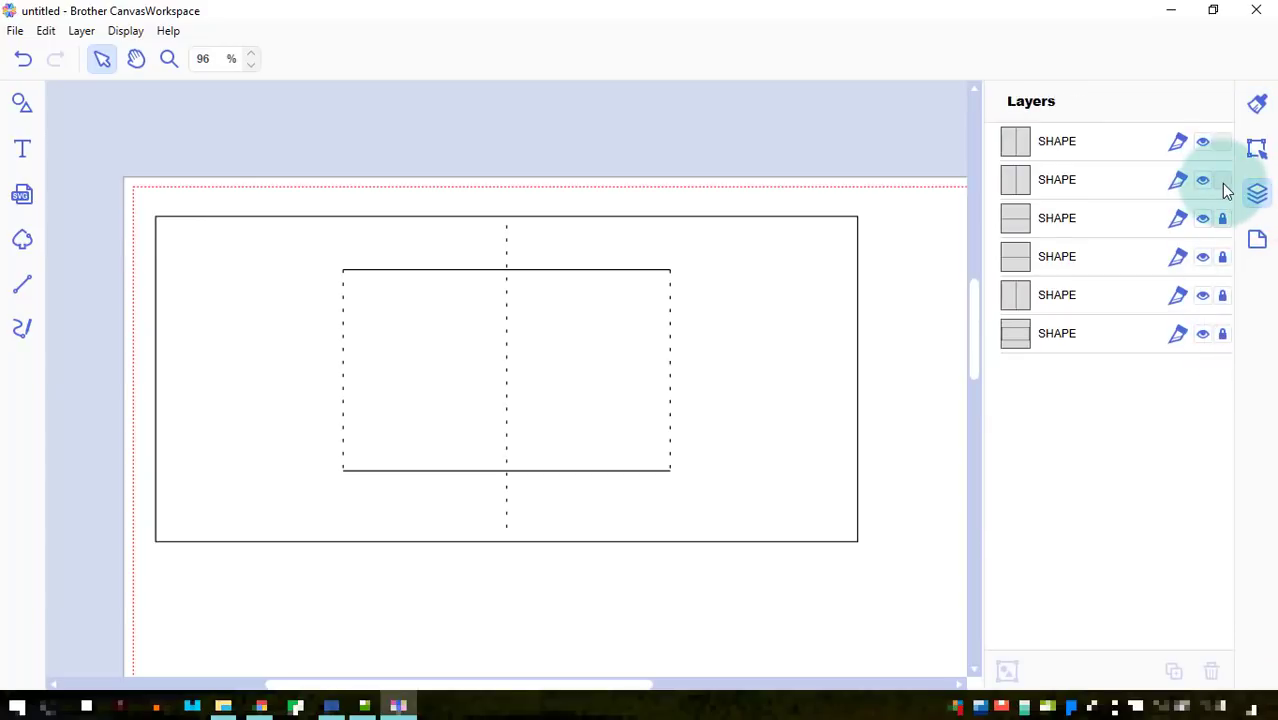
pyautogui.click(1222, 180)
pyautogui.click(1222, 141)
pyautogui.click(1222, 334)
pyautogui.click(889, 467)
pyautogui.click(857, 426)
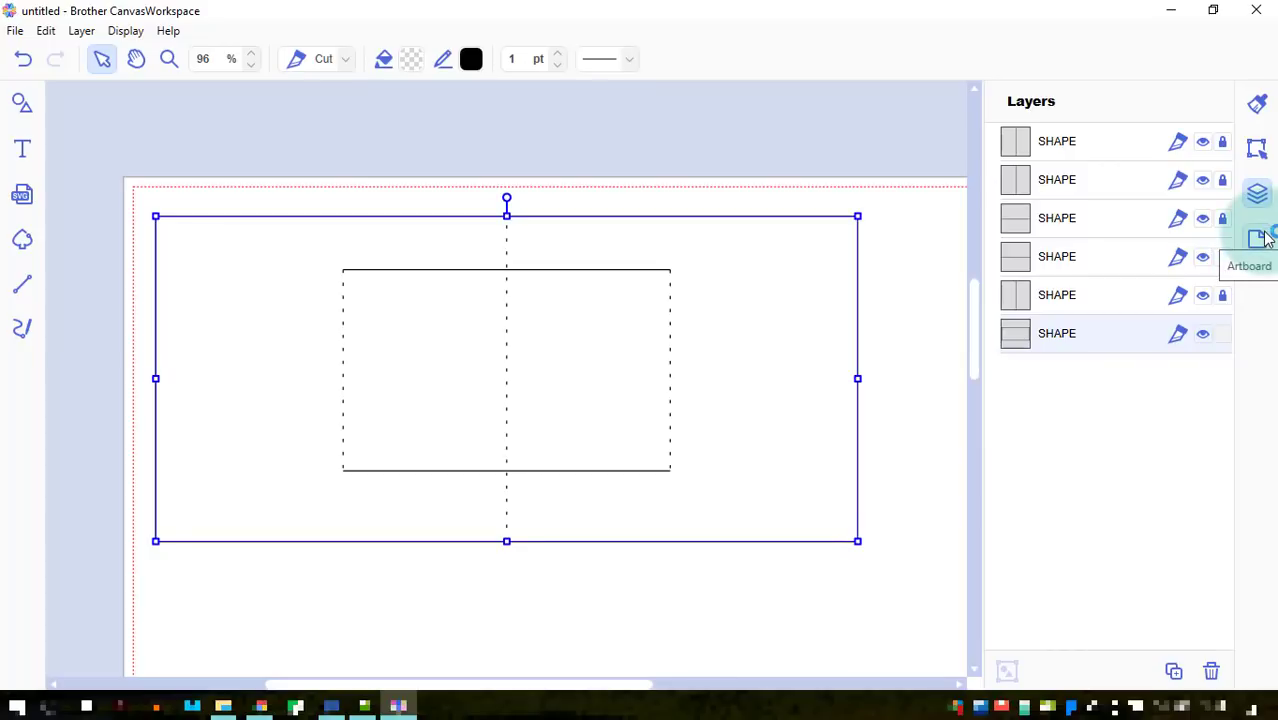
pyautogui.click(1257, 147)
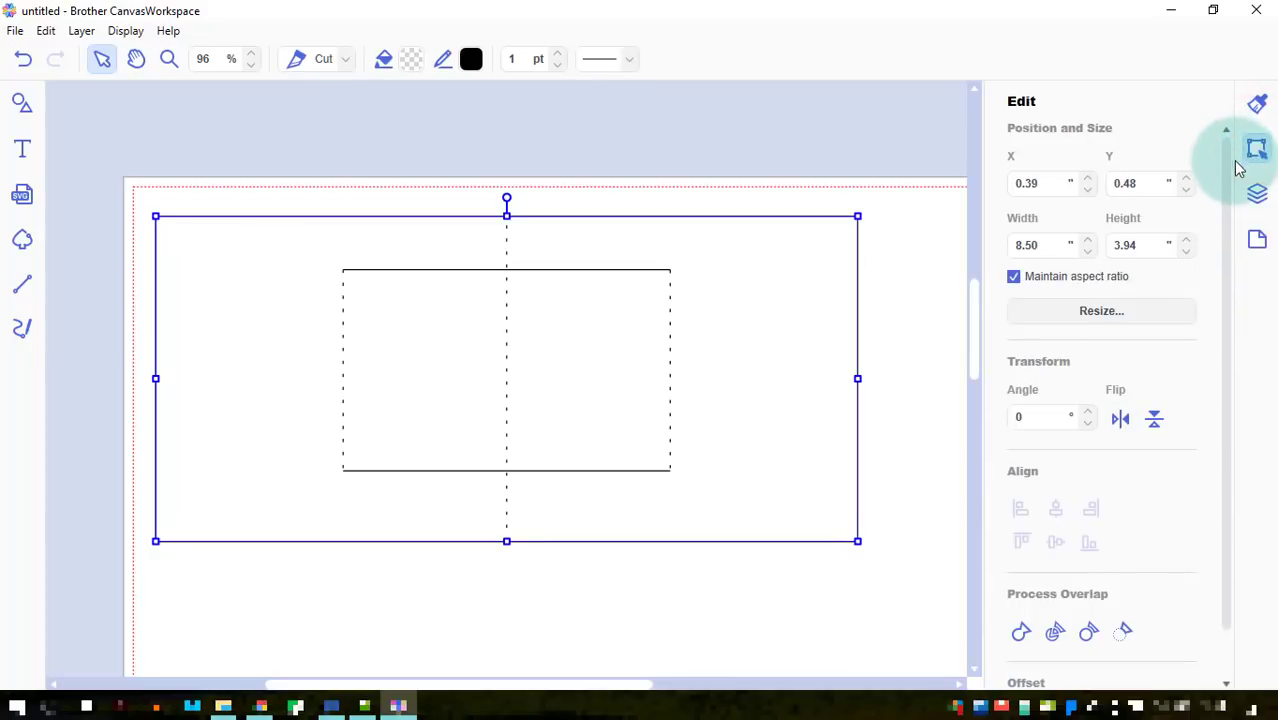
pyautogui.moveTo(1227, 165); pyautogui.dragTo(1218, 337)
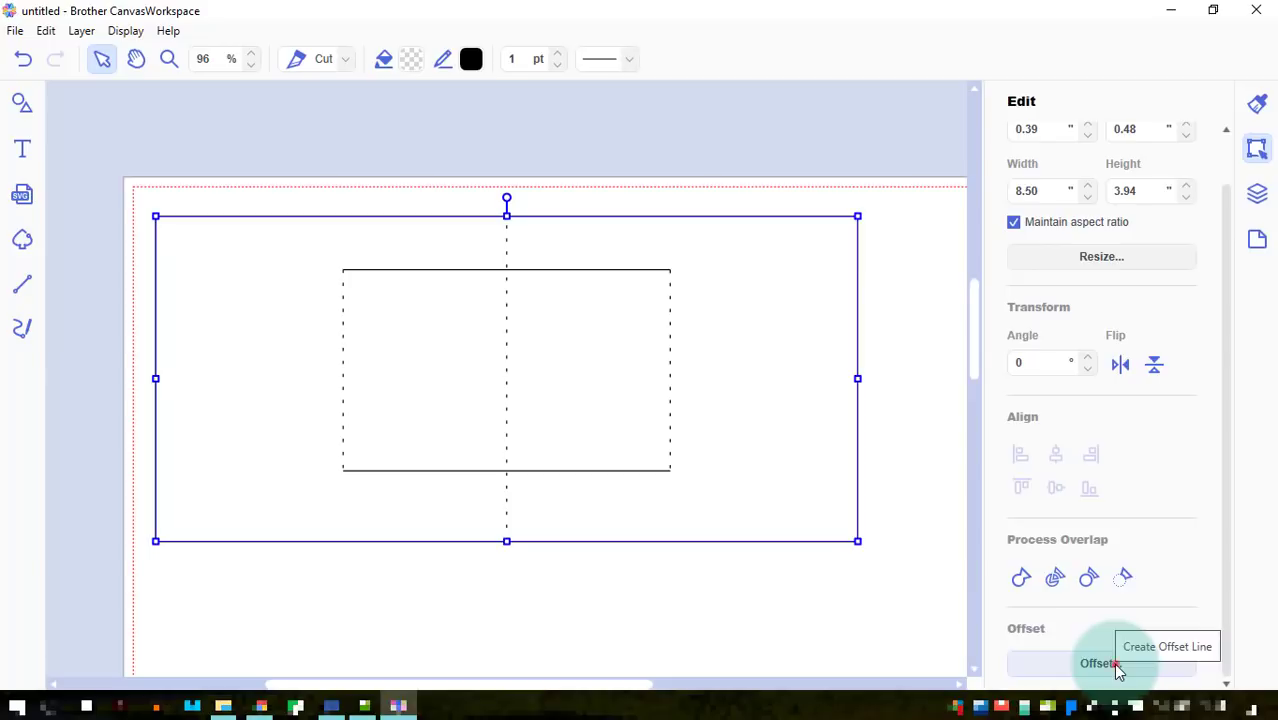
# - Offset the border outward by 0.08 inch with Bevel corners
pyautogui.click(1100, 664)
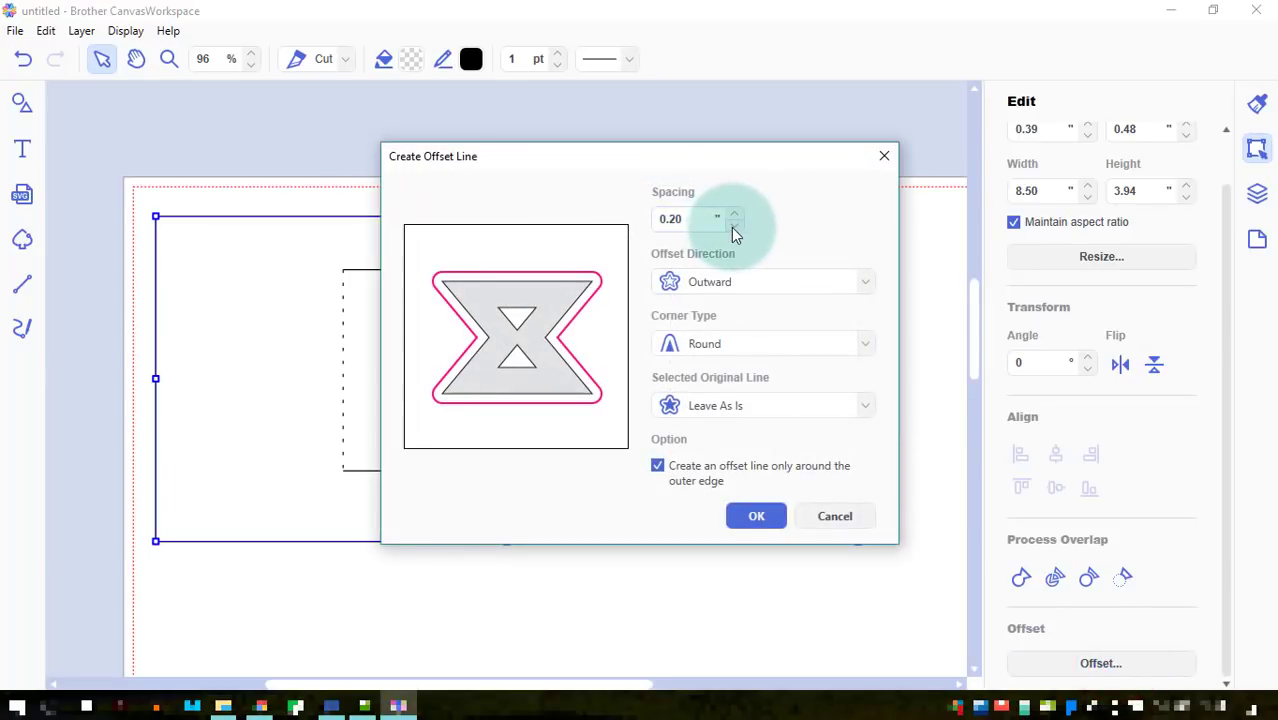
pyautogui.click(733, 226)
pyautogui.click(733, 226)
pyautogui.click(722, 345)
pyautogui.click(731, 393)
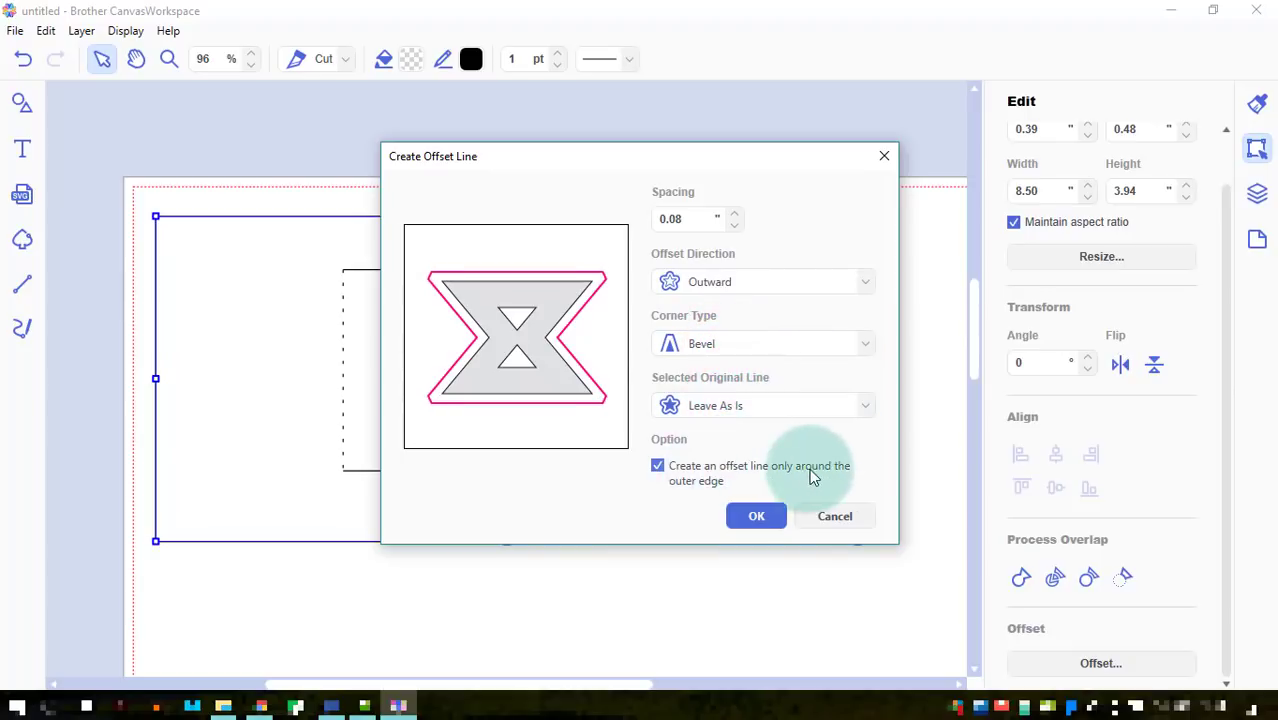
pyautogui.click(764, 516)
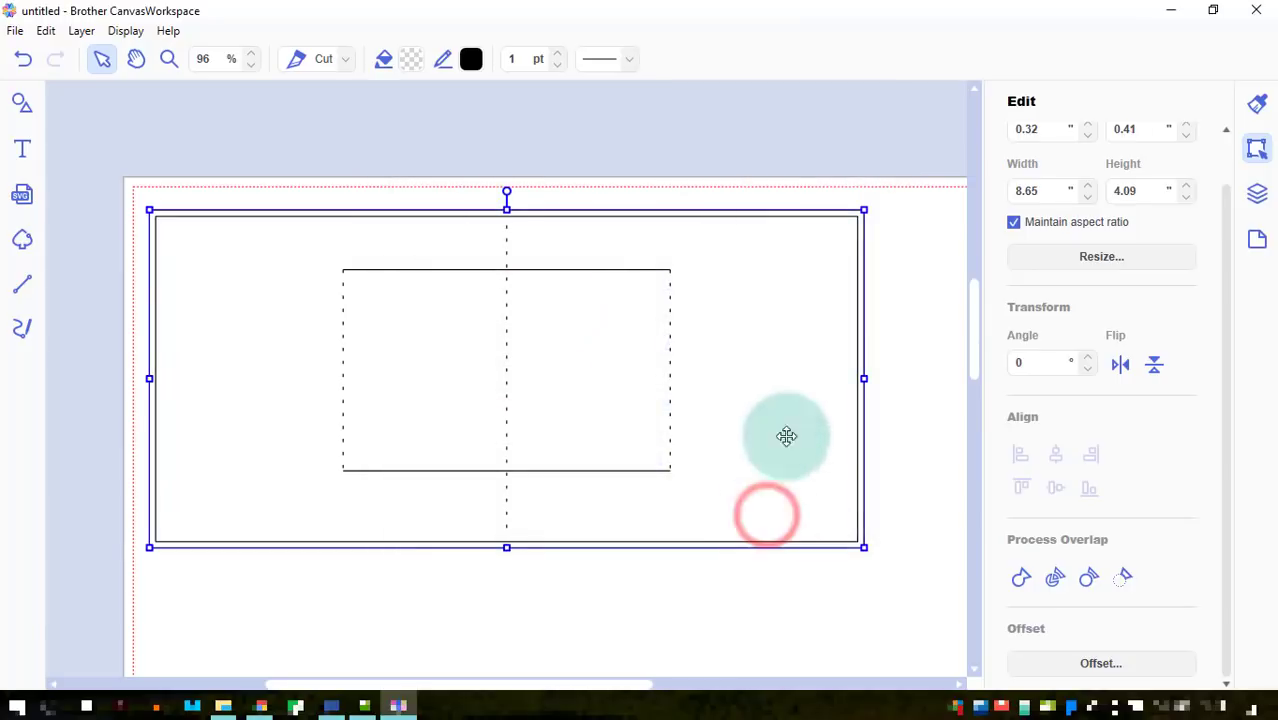
pyautogui.click(838, 143)
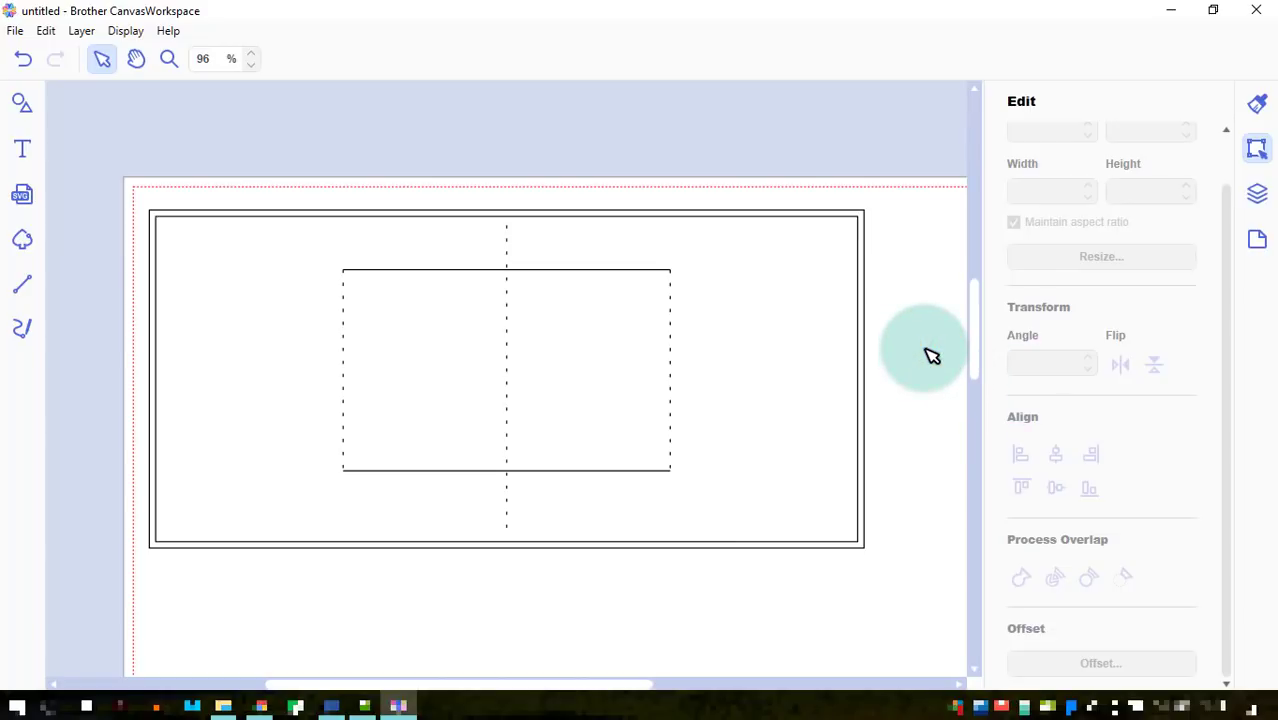
# - Unlock only the centre fold line and drag its top end down to the box's bottom edge
pyautogui.click(1254, 197)
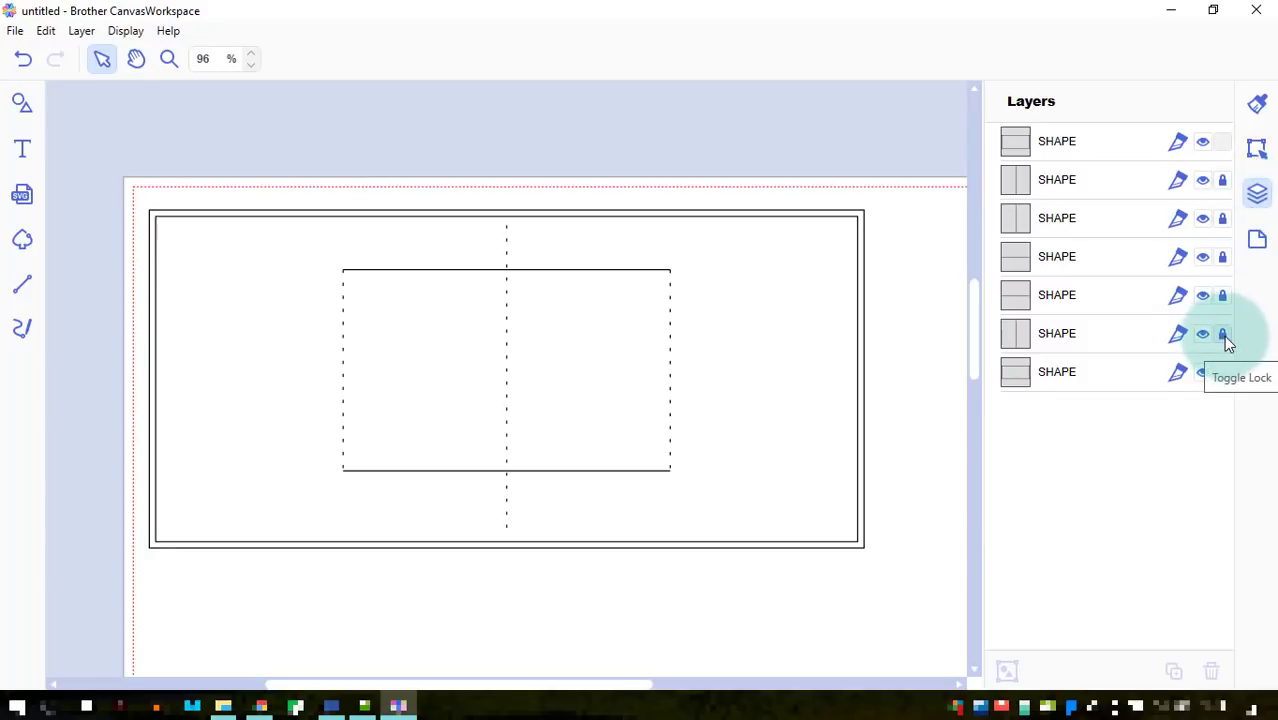
pyautogui.click(1221, 372)
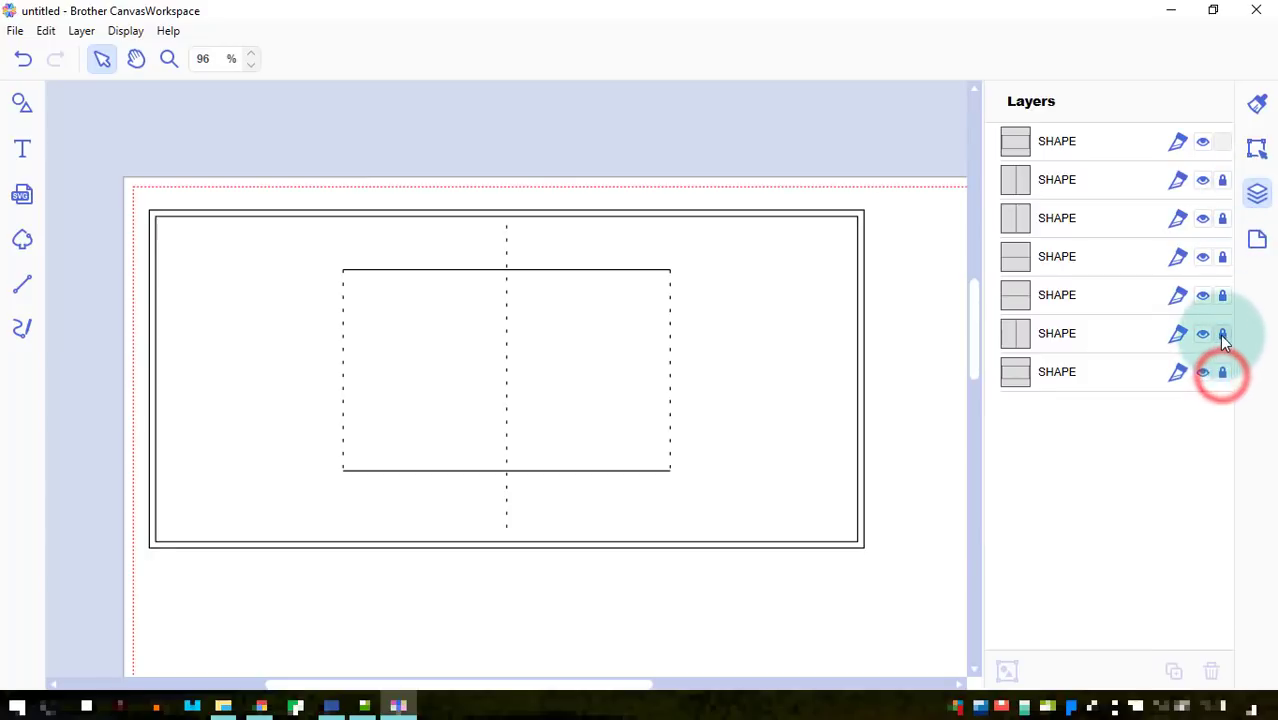
pyautogui.click(1222, 334)
pyautogui.click(1222, 141)
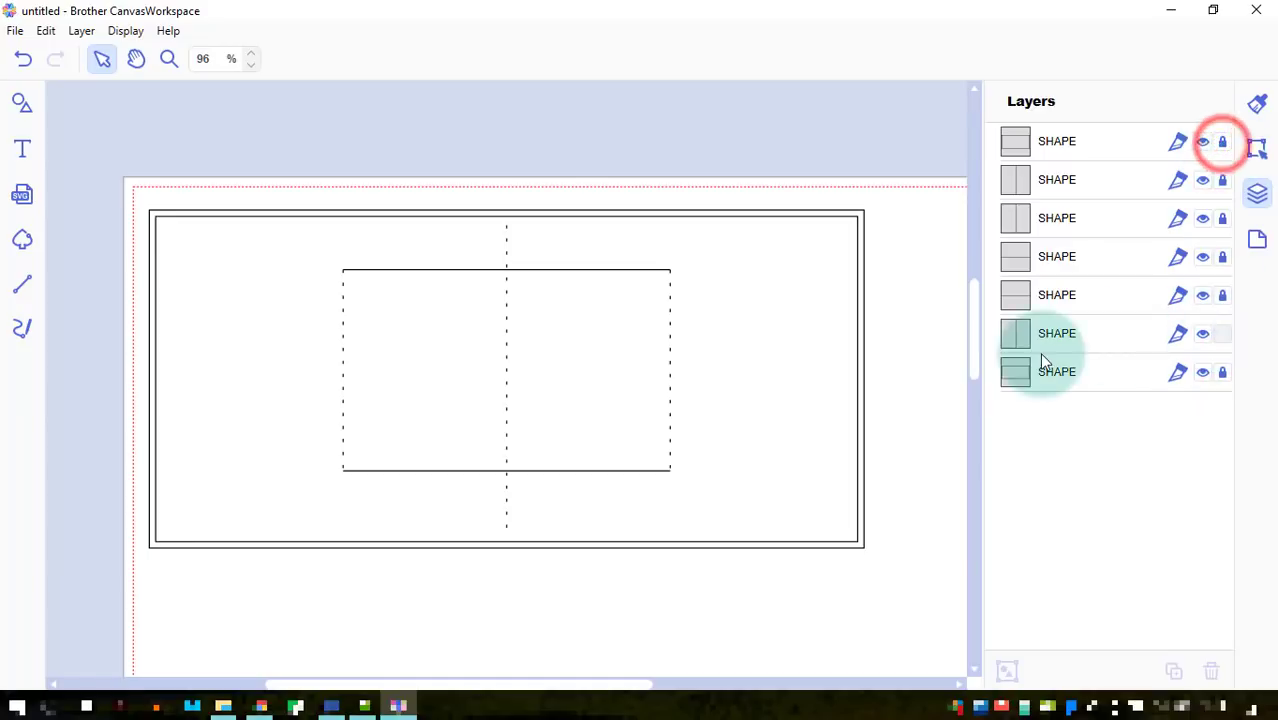
pyautogui.click(1080, 334)
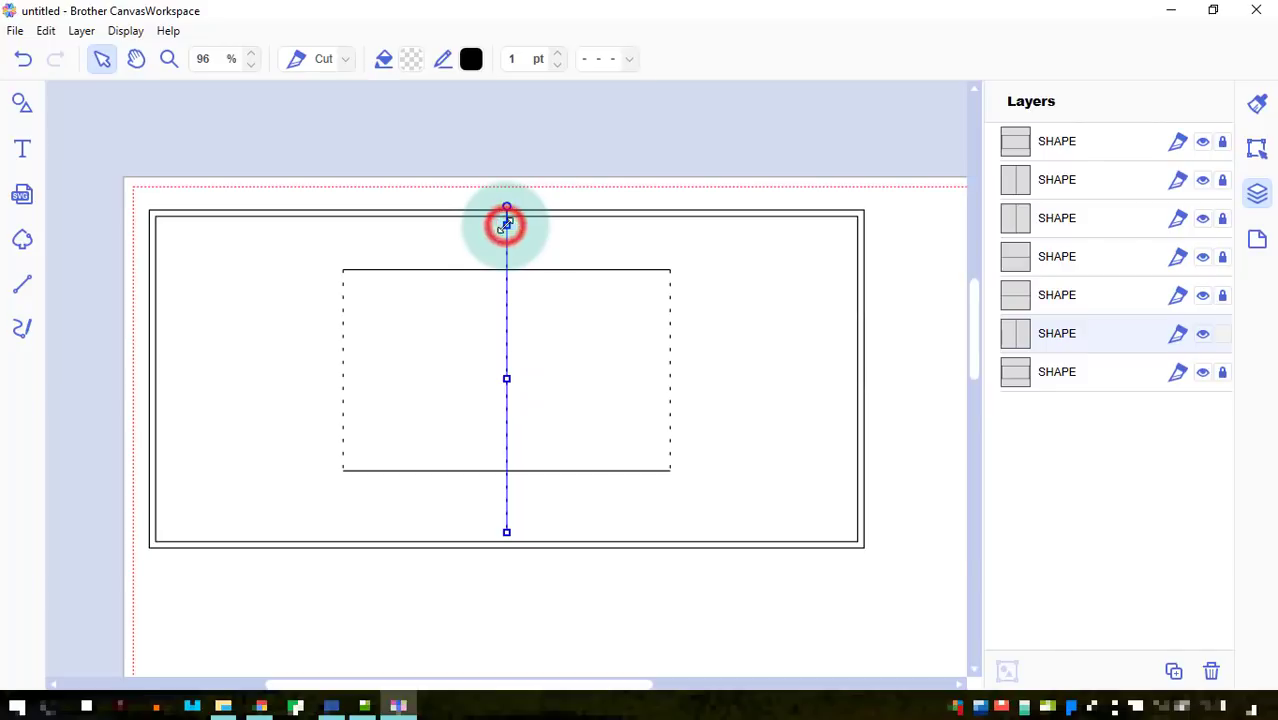
pyautogui.moveTo(506, 226); pyautogui.dragTo(520, 480)
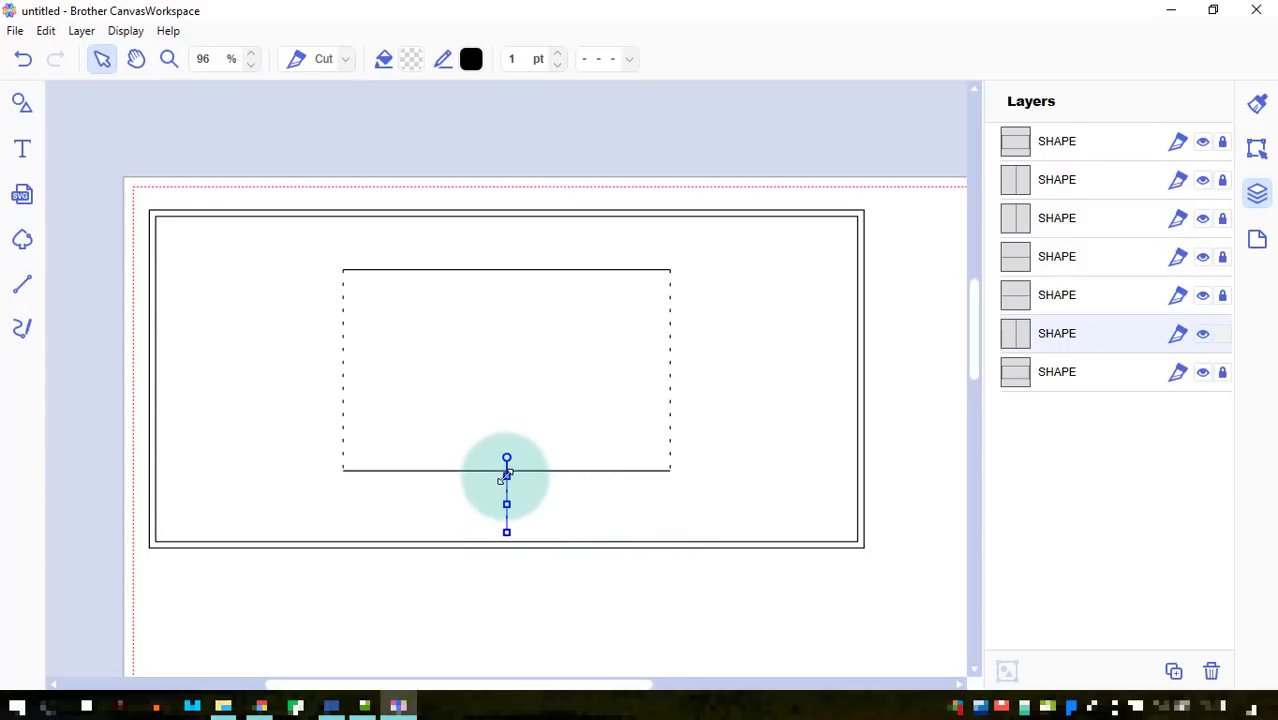
# - Place a circle from the basic shapes library onto the card
pyautogui.click(75, 273)
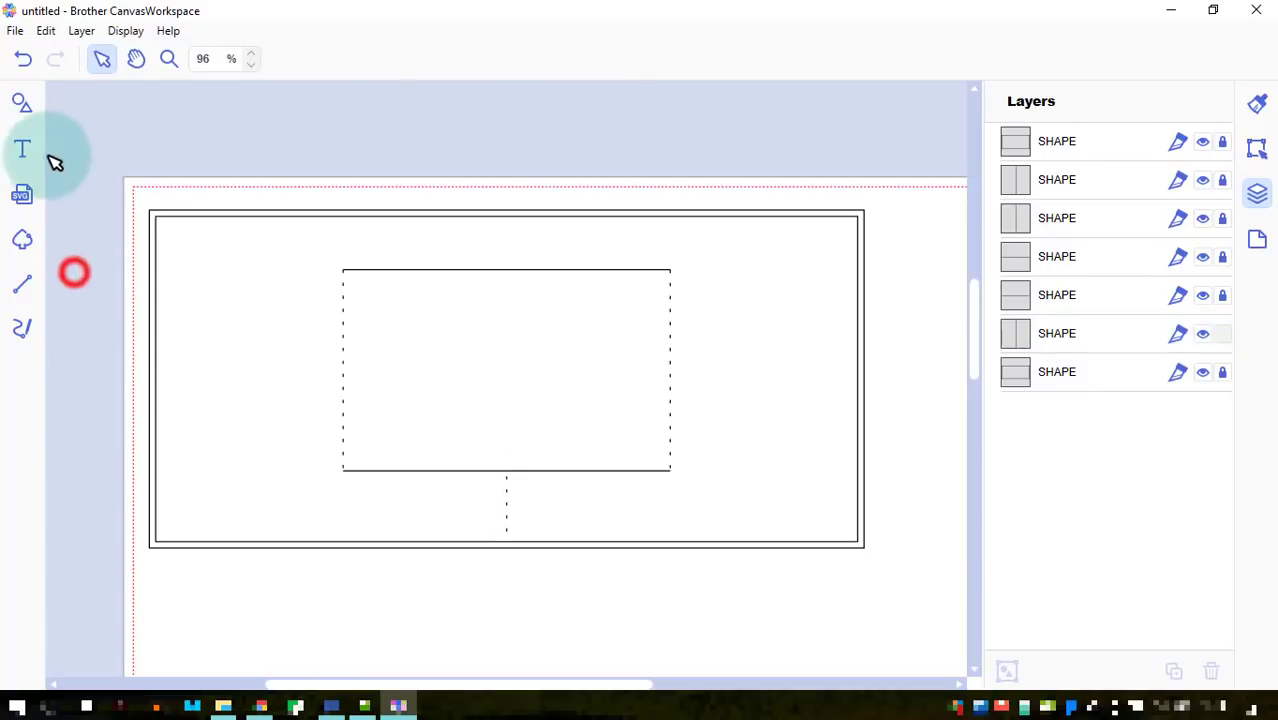
pyautogui.click(17, 104)
pyautogui.scroll(-3, 227, 399)
pyautogui.scroll(-5, 227, 406)
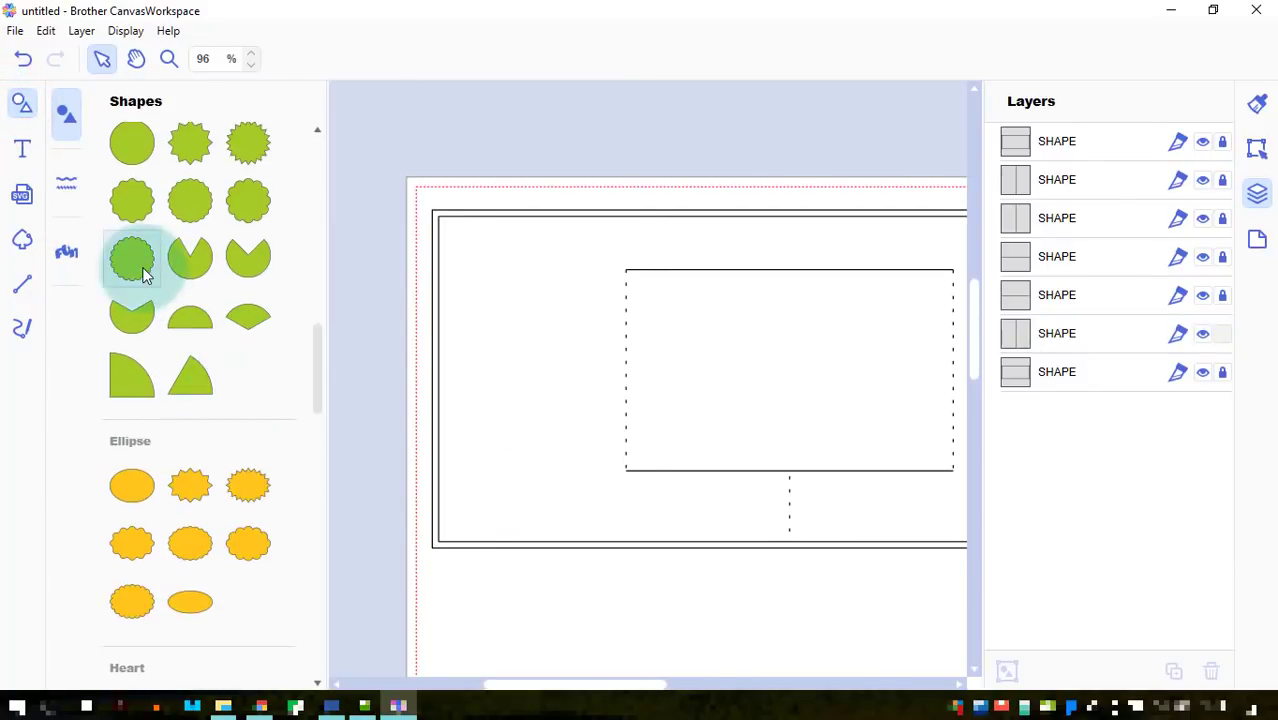
pyautogui.moveTo(135, 332); pyautogui.dragTo(768, 373)
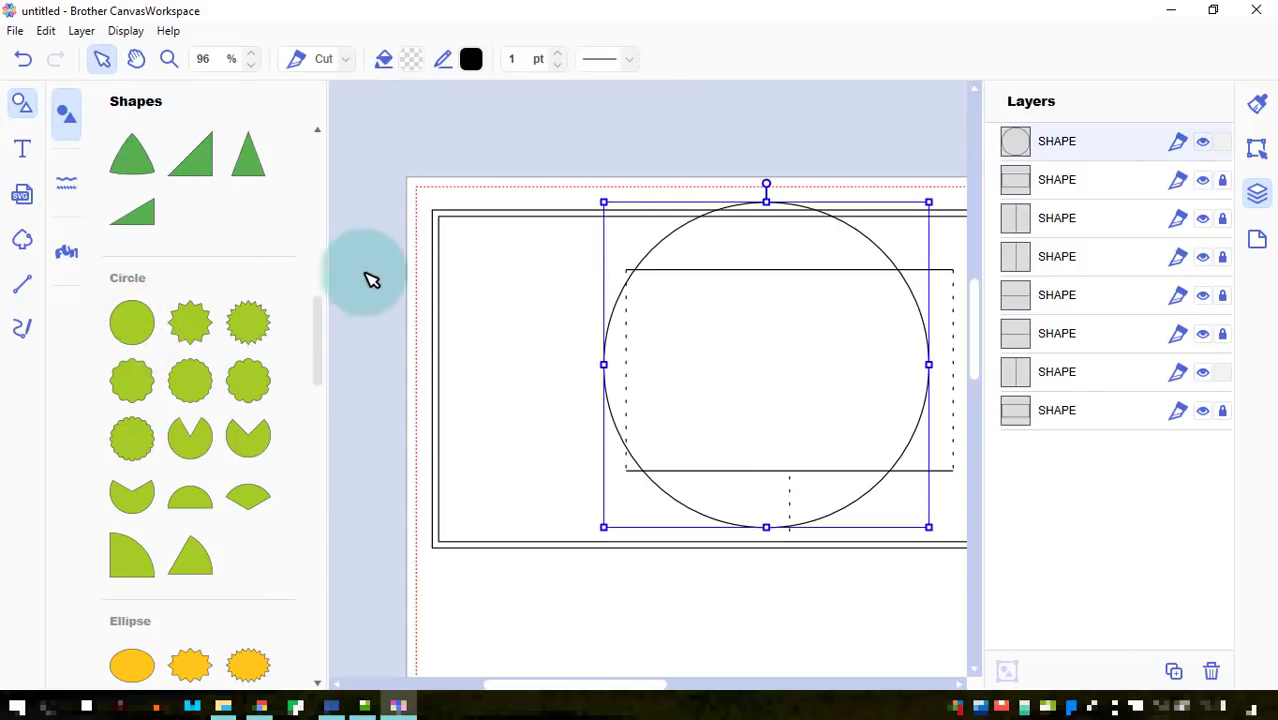
pyautogui.click(331, 362)
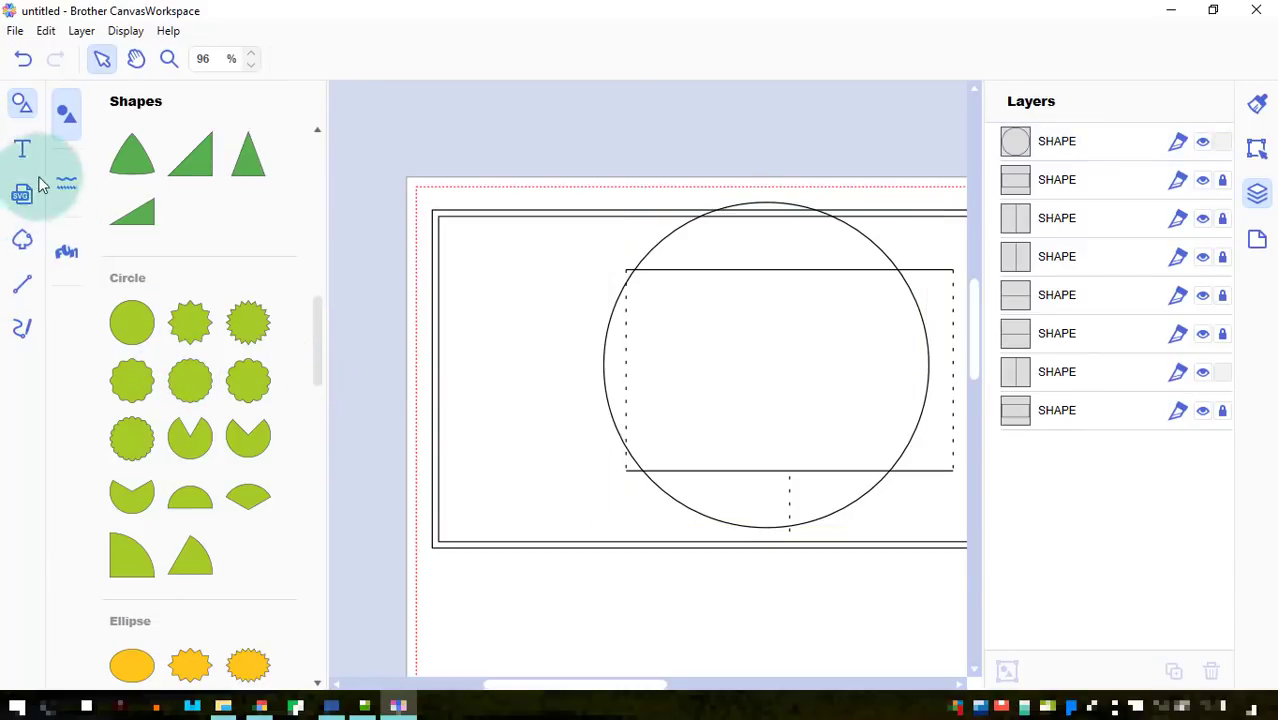
pyautogui.click(101, 59)
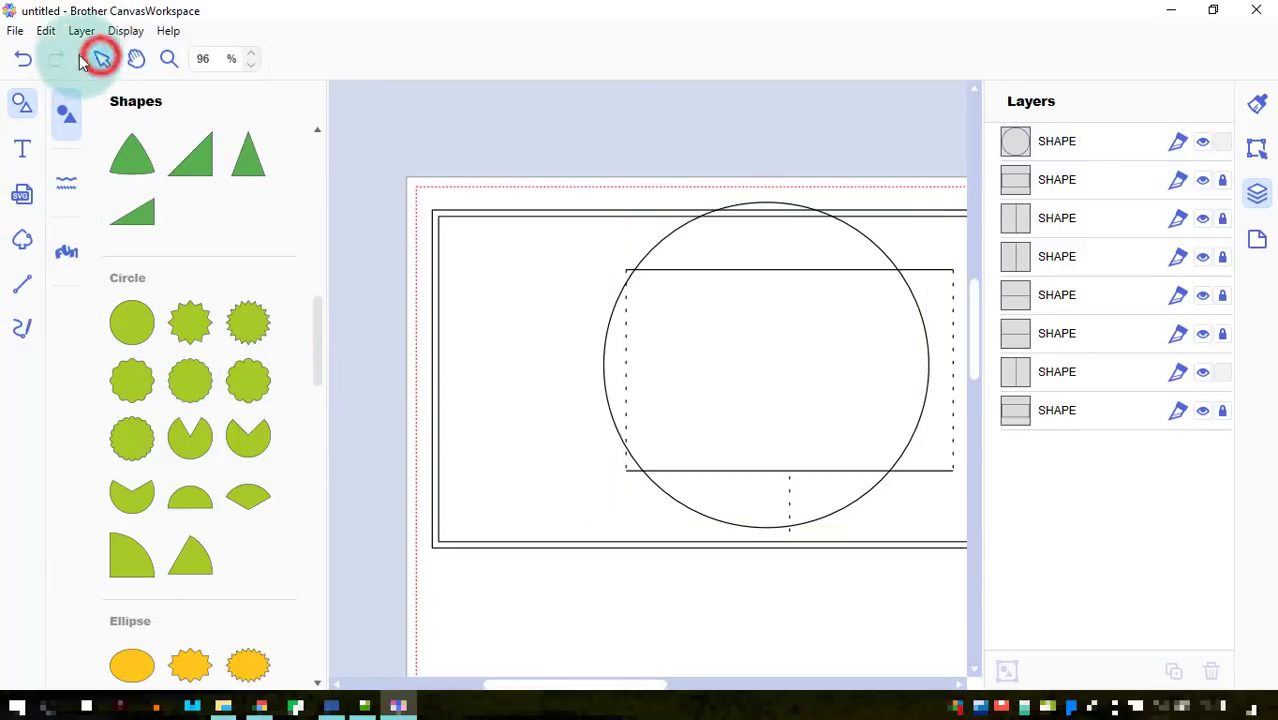
pyautogui.click(388, 162)
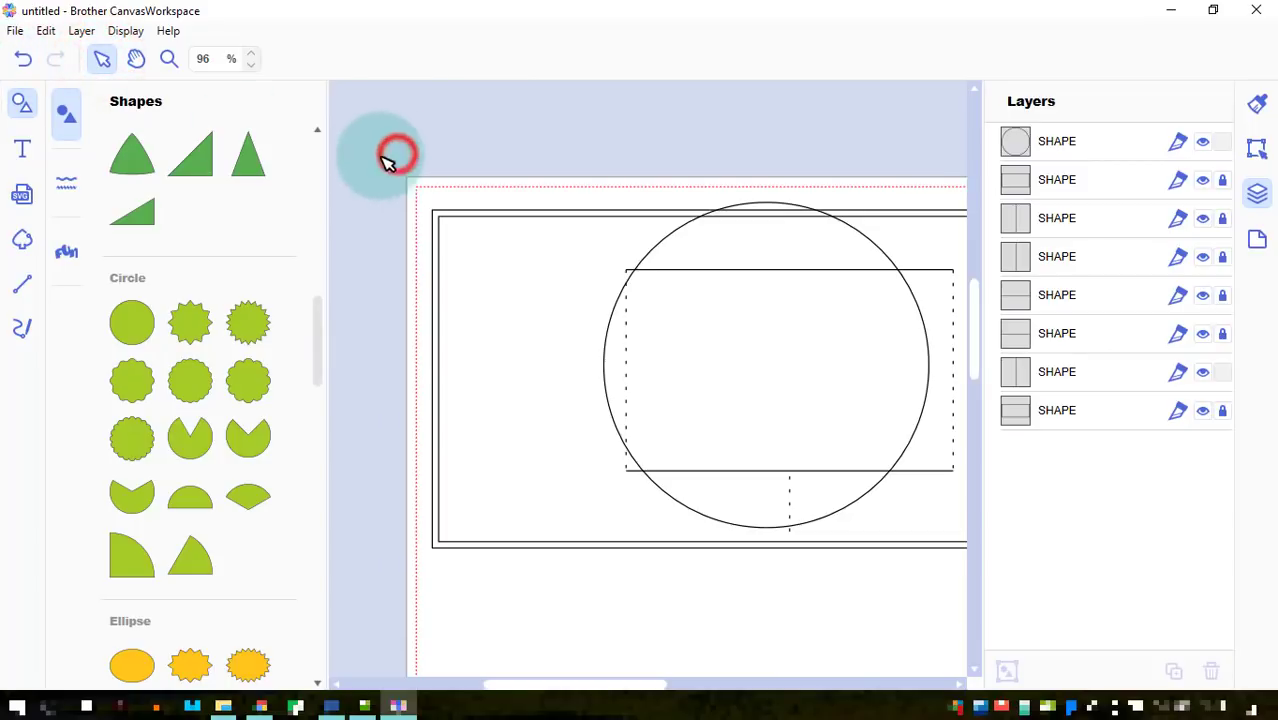
pyautogui.click(328, 260)
pyautogui.click(22, 285)
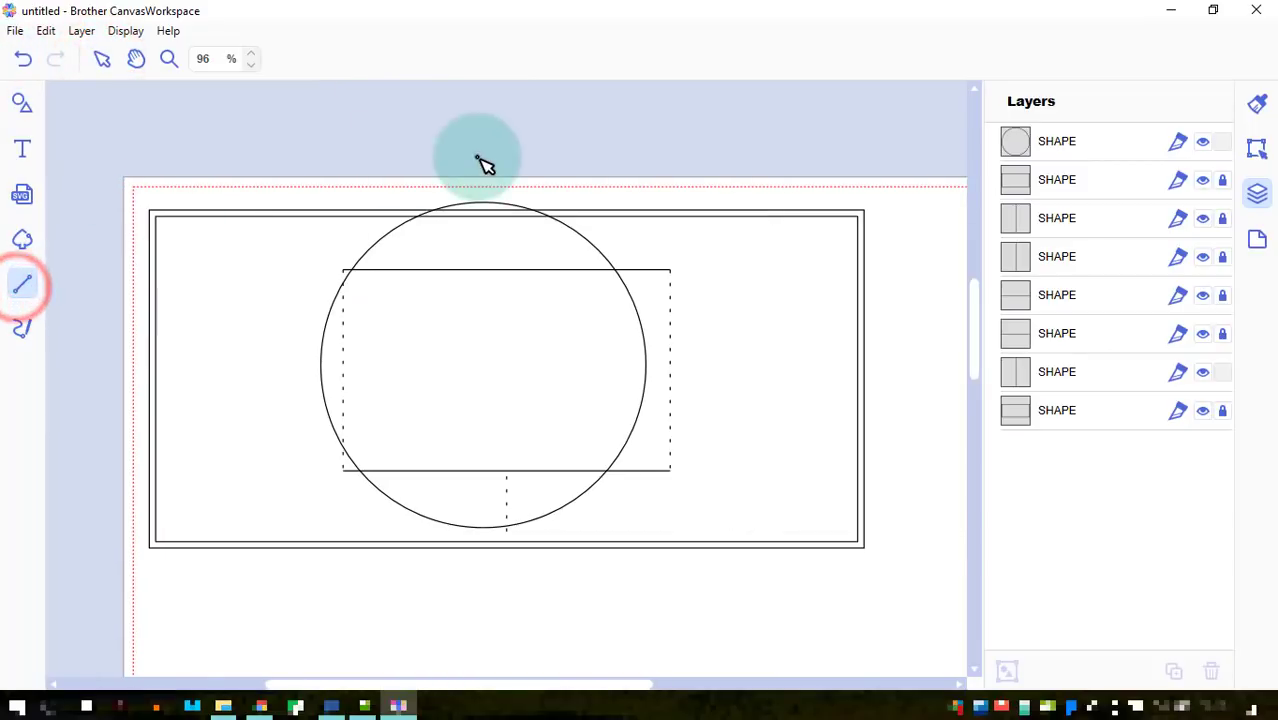
pyautogui.click(102, 59)
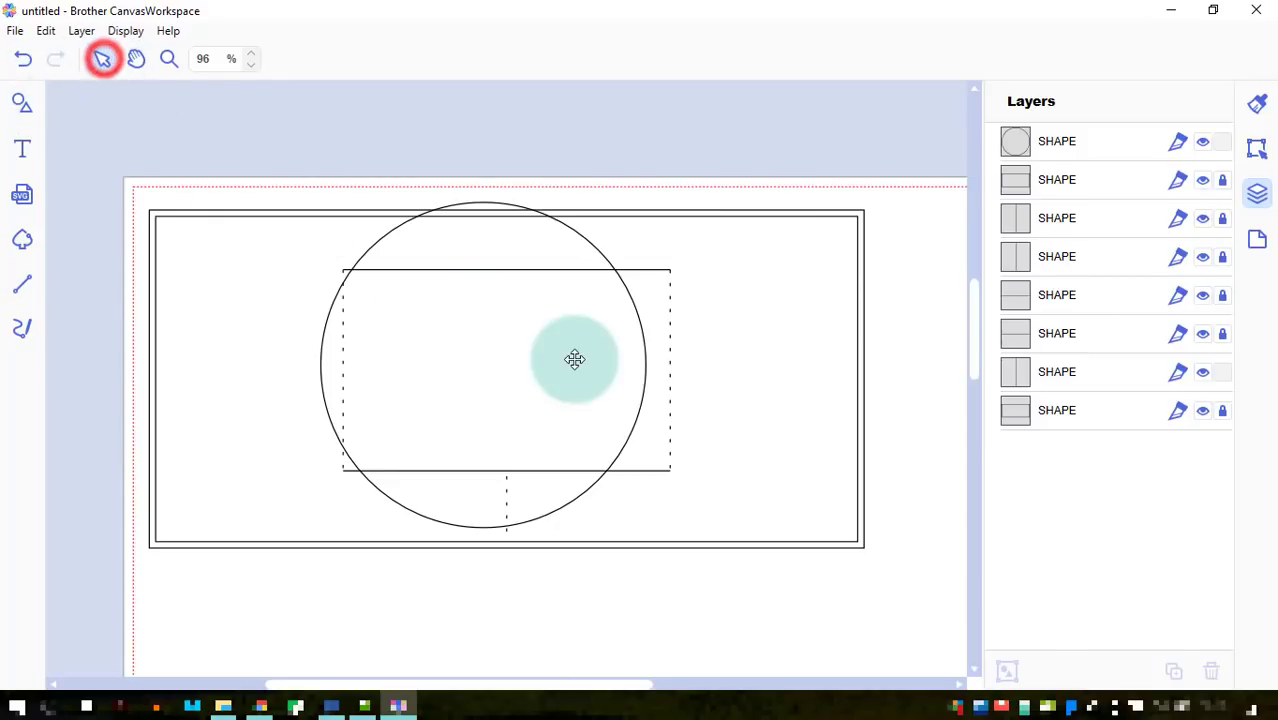
# - Move the circle over the pop-up box and shrink it to sit centred inside
pyautogui.click(585, 245)
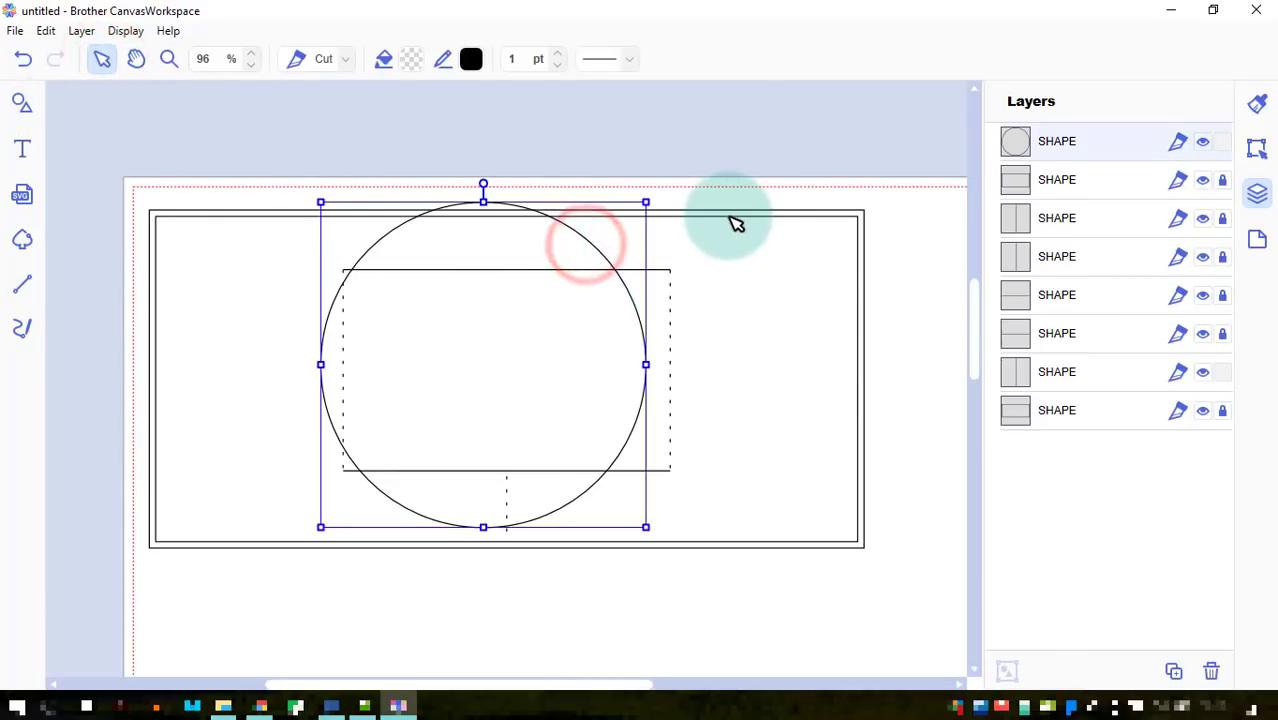
pyautogui.click(735, 225)
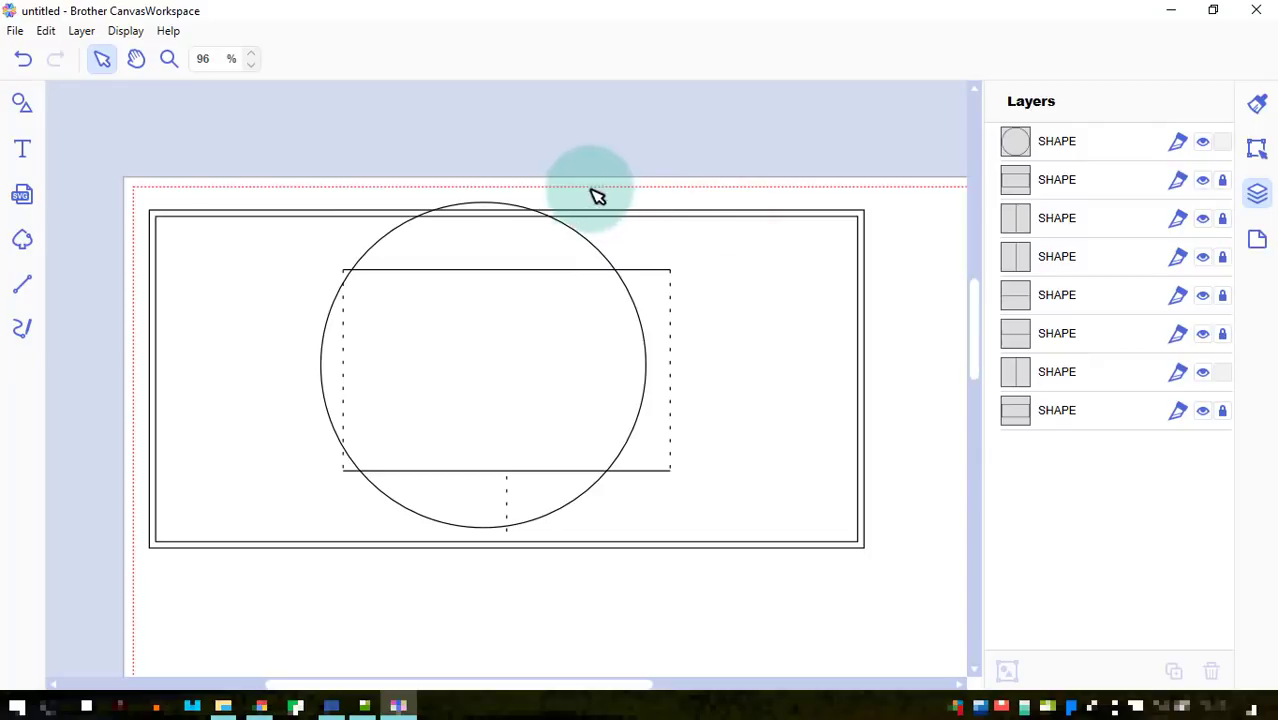
pyautogui.moveTo(564, 222); pyautogui.dragTo(588, 221)
pyautogui.moveTo(343, 205); pyautogui.dragTo(466, 291)
pyautogui.moveTo(595, 277); pyautogui.dragTo(567, 318)
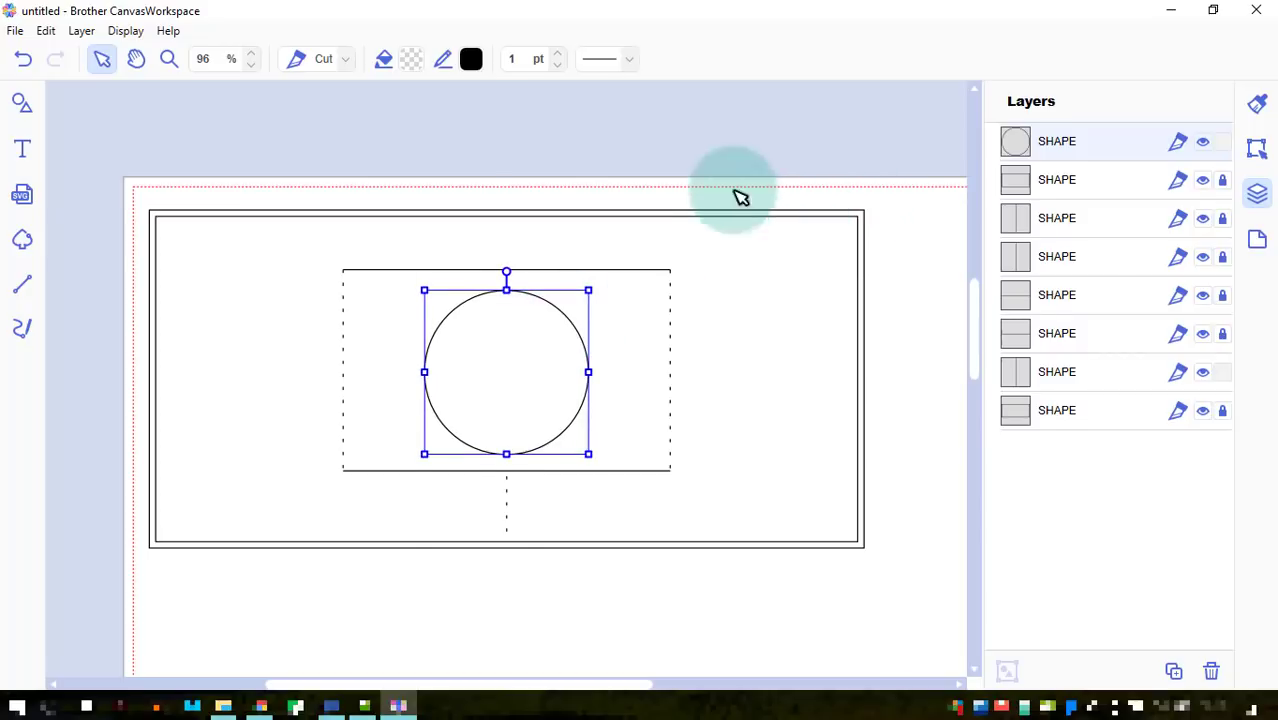
# - Centre the circle horizontally and vertically inside the outer card border
pyautogui.click(1224, 412)
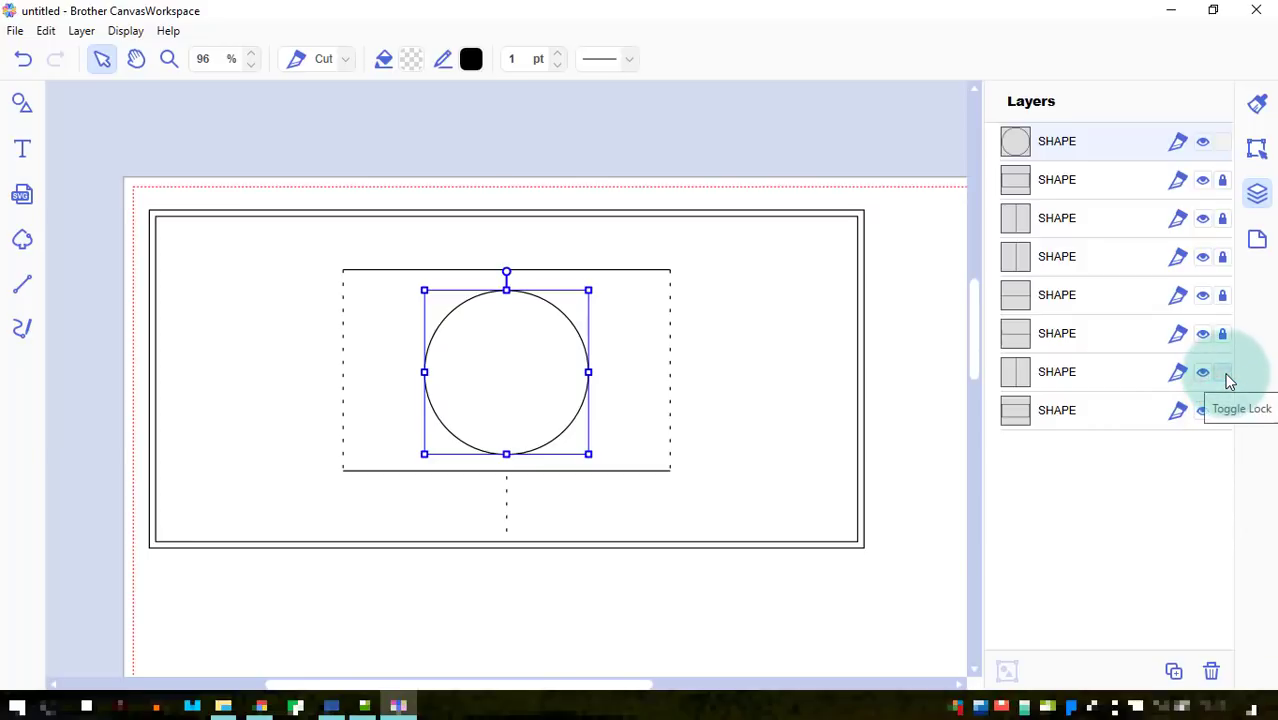
pyautogui.click(1224, 373)
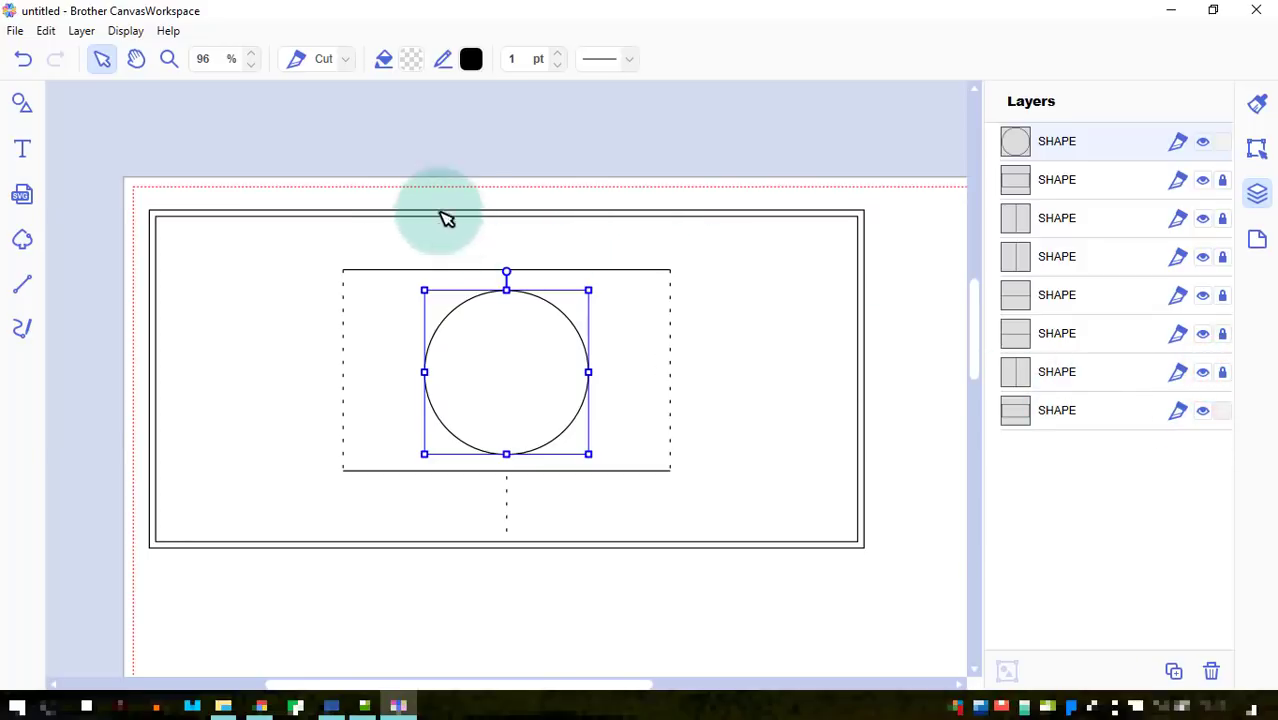
pyautogui.moveTo(431, 185); pyautogui.dragTo(585, 575)
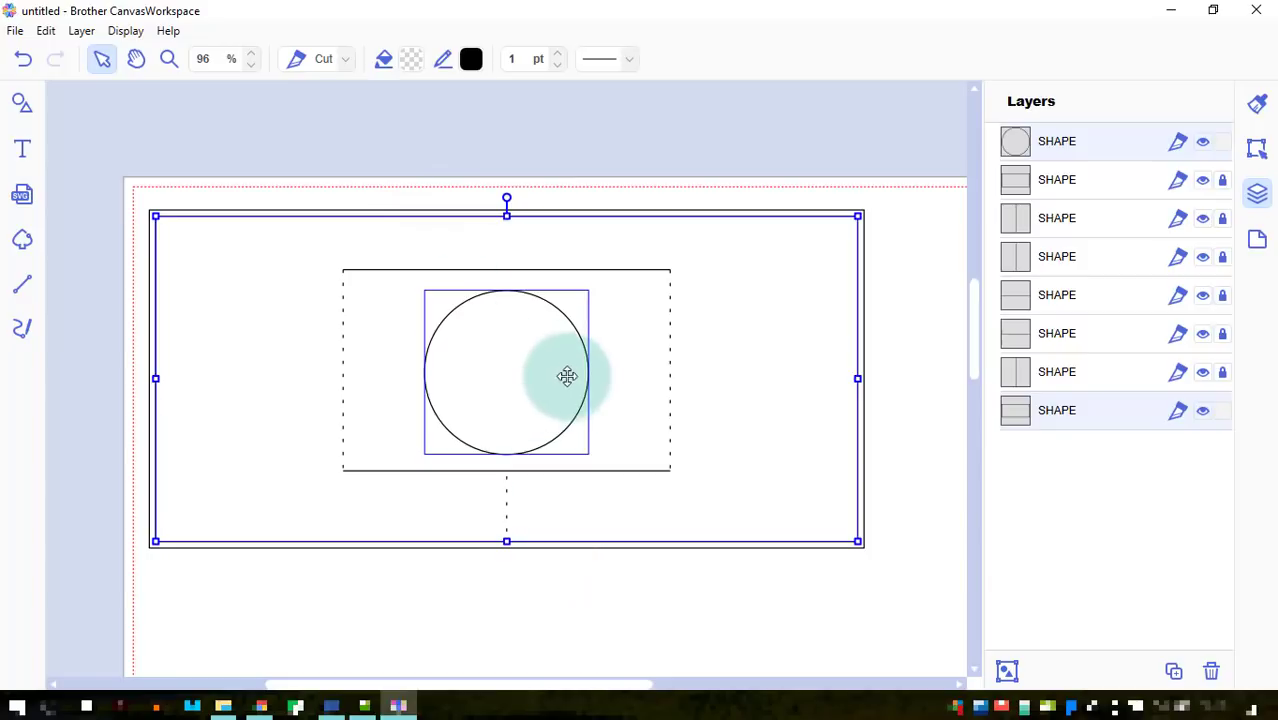
pyautogui.click(1262, 149)
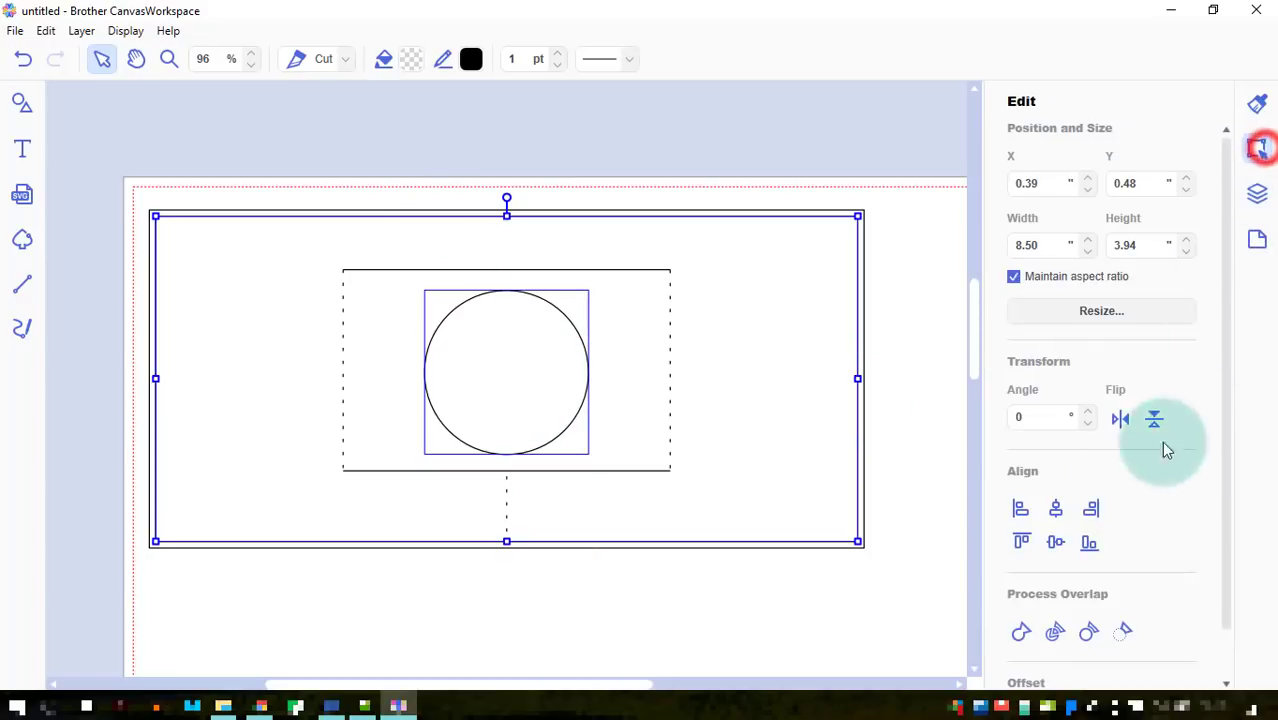
pyautogui.click(1057, 510)
pyautogui.click(1056, 541)
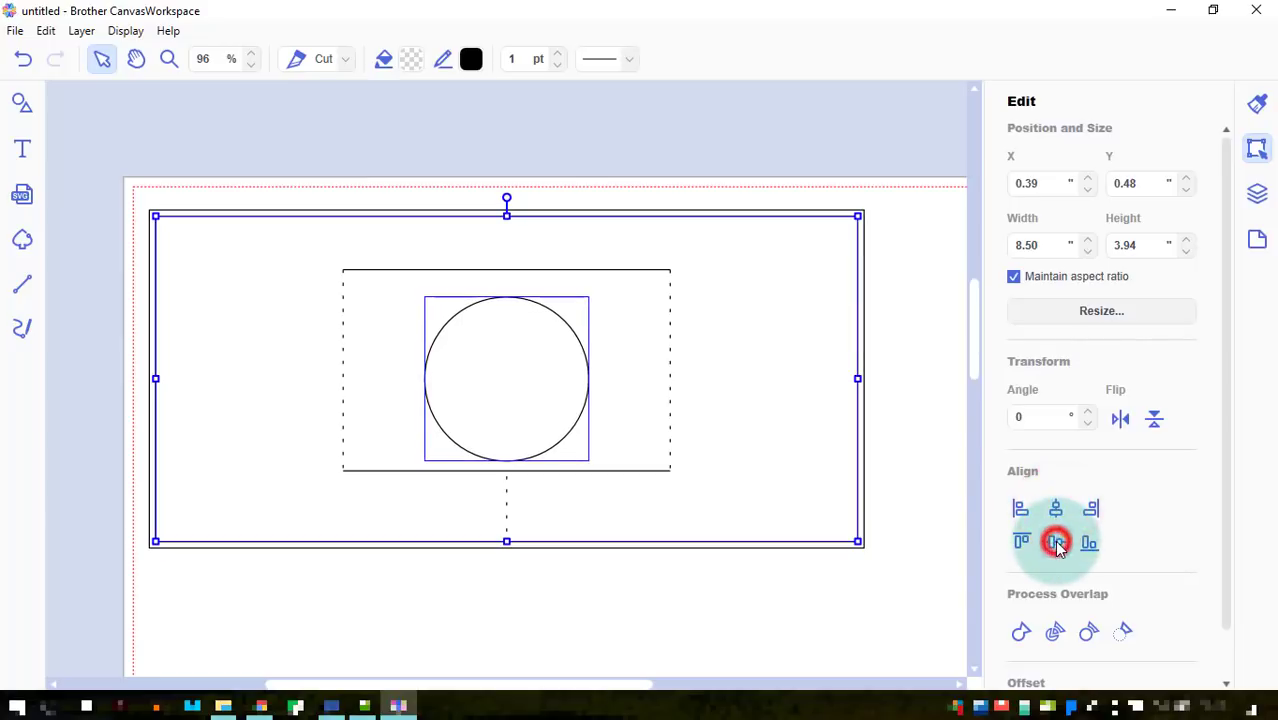
# - Deselect everything and lock the outer card border layer
pyautogui.click(912, 335)
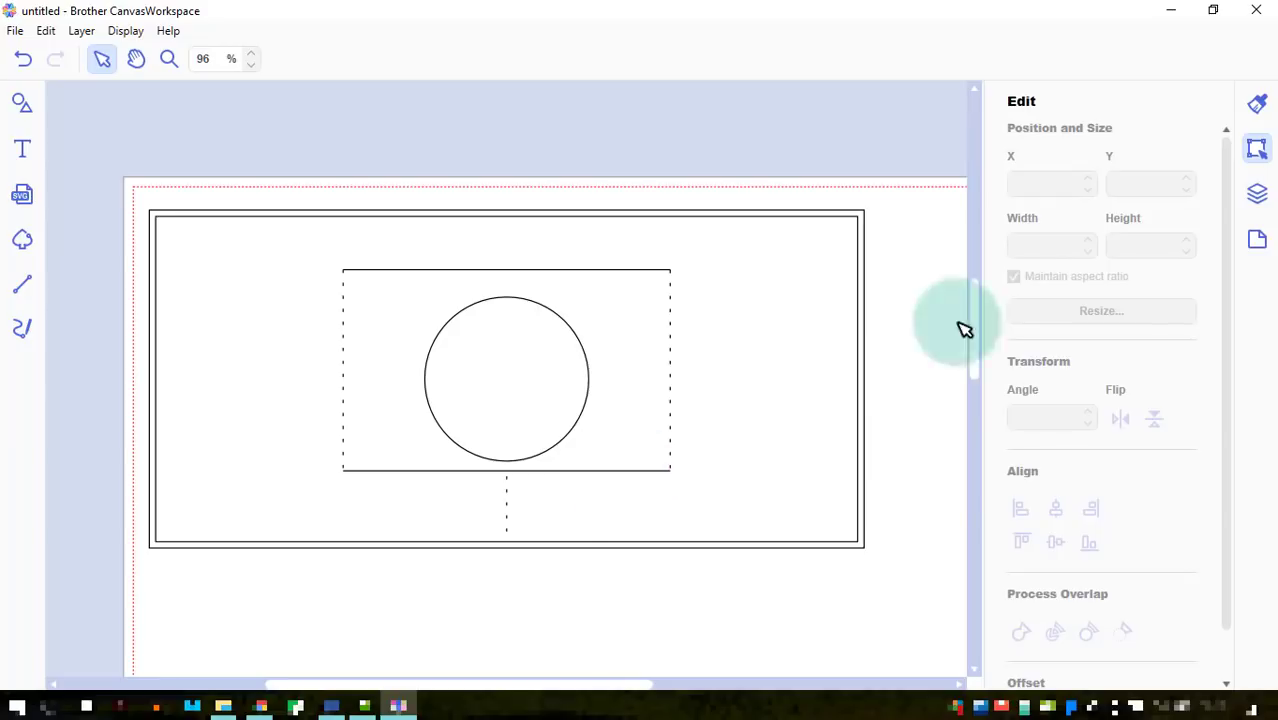
pyautogui.click(1257, 193)
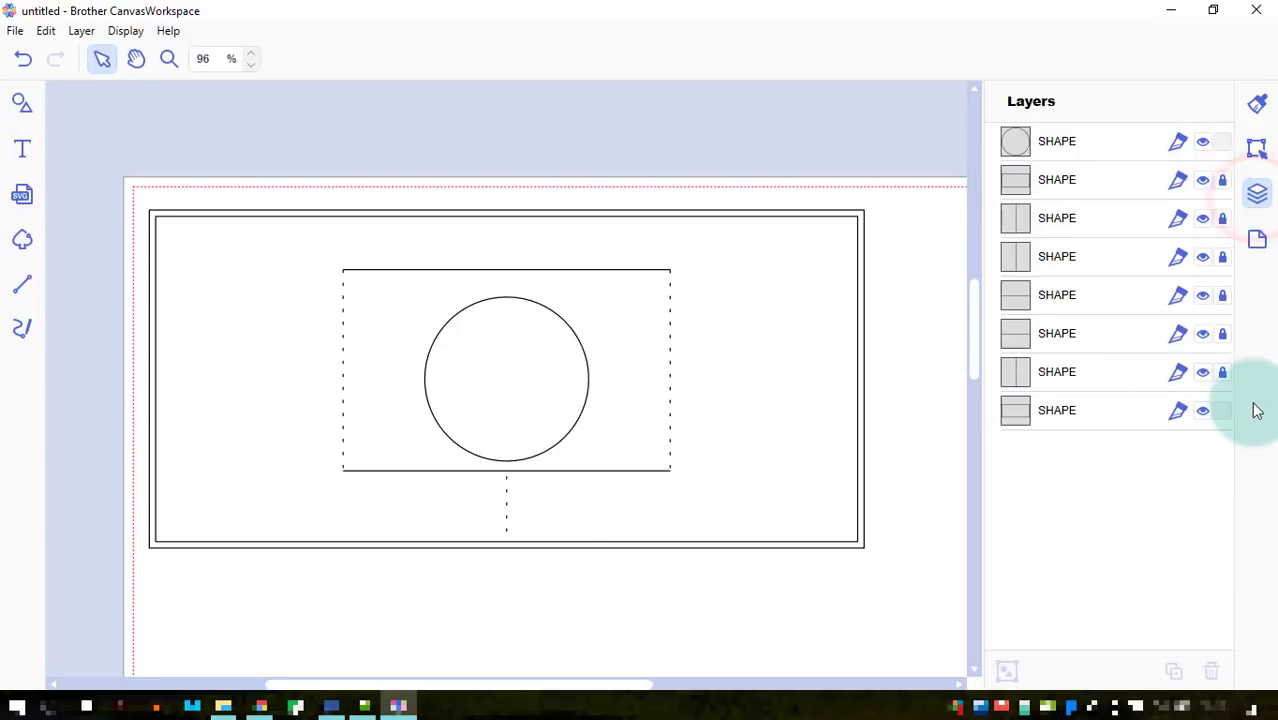
pyautogui.click(1223, 412)
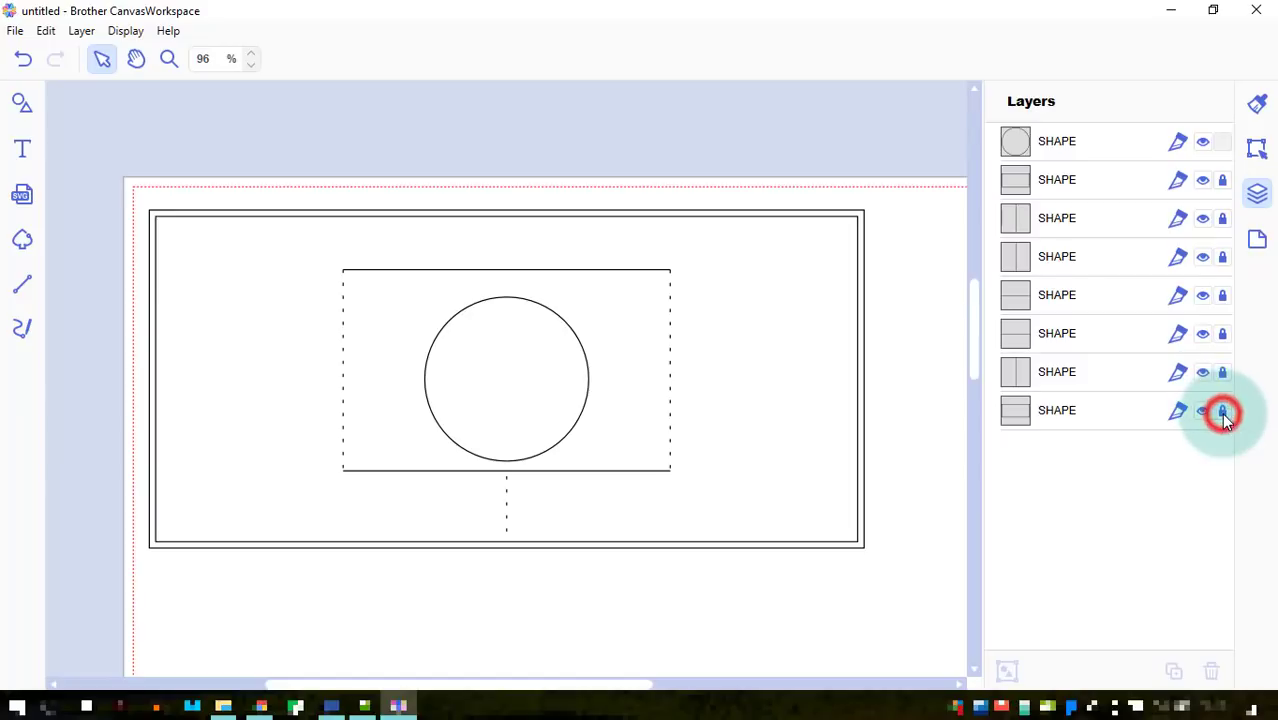
# - Unlock the four dashed pop-up box side layers and select all four
pyautogui.click(1223, 218)
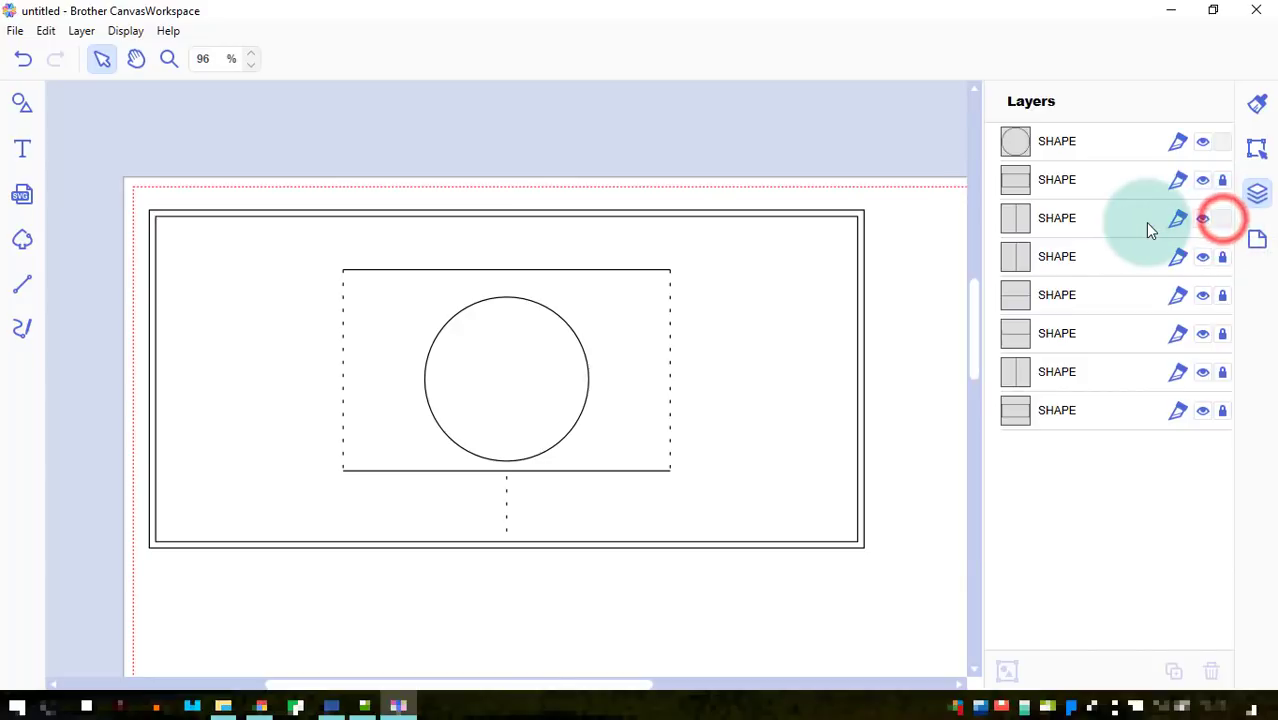
pyautogui.click(1095, 230)
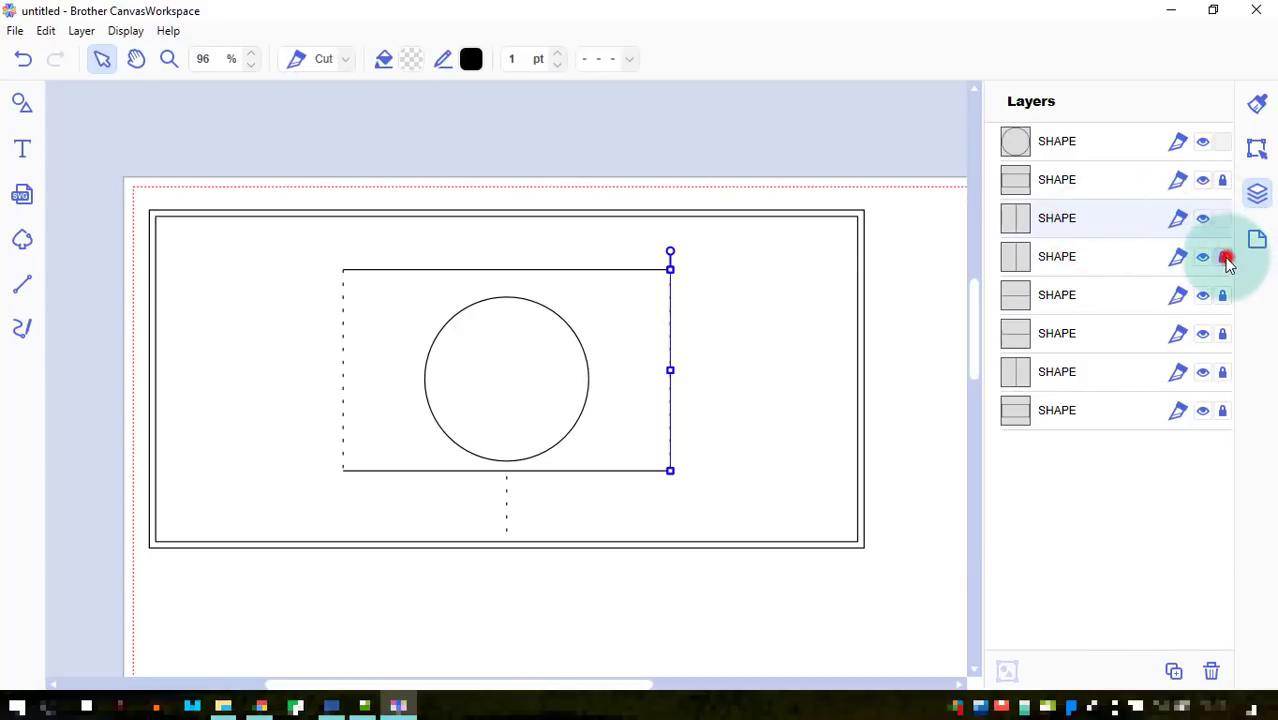
pyautogui.click(1226, 258)
pyautogui.click(1104, 258)
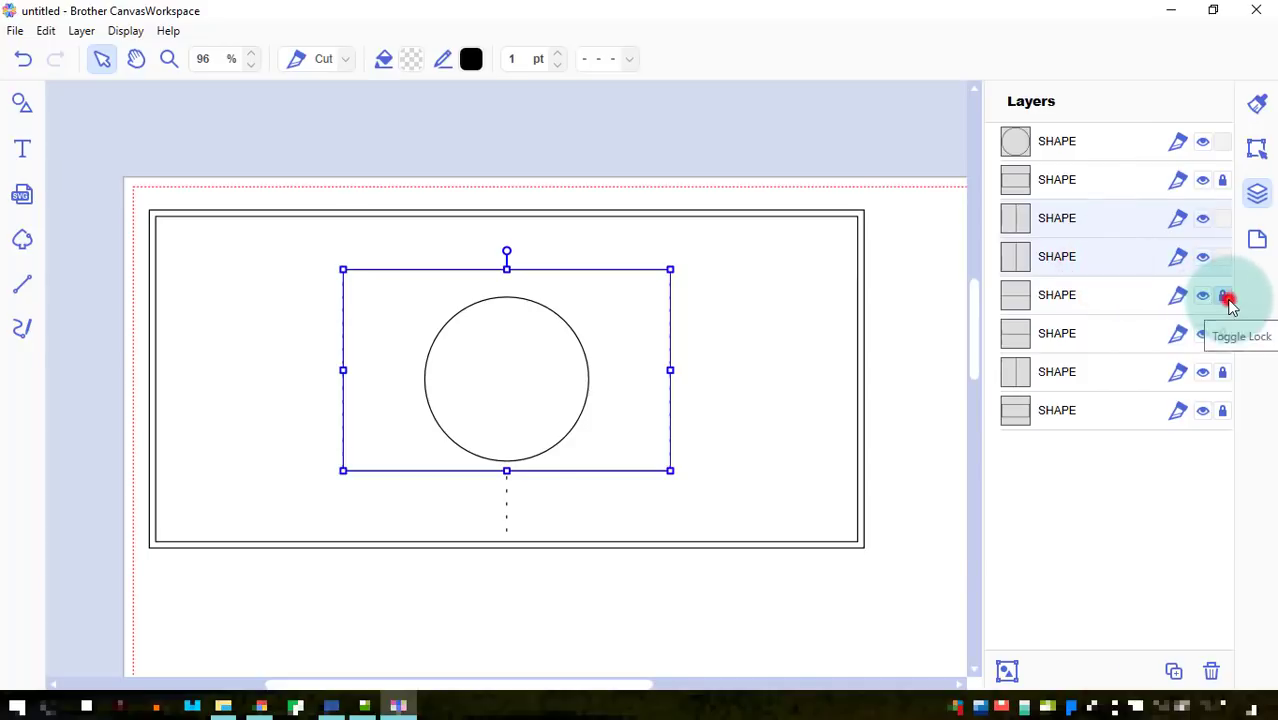
pyautogui.click(1226, 299)
pyautogui.click(1129, 297)
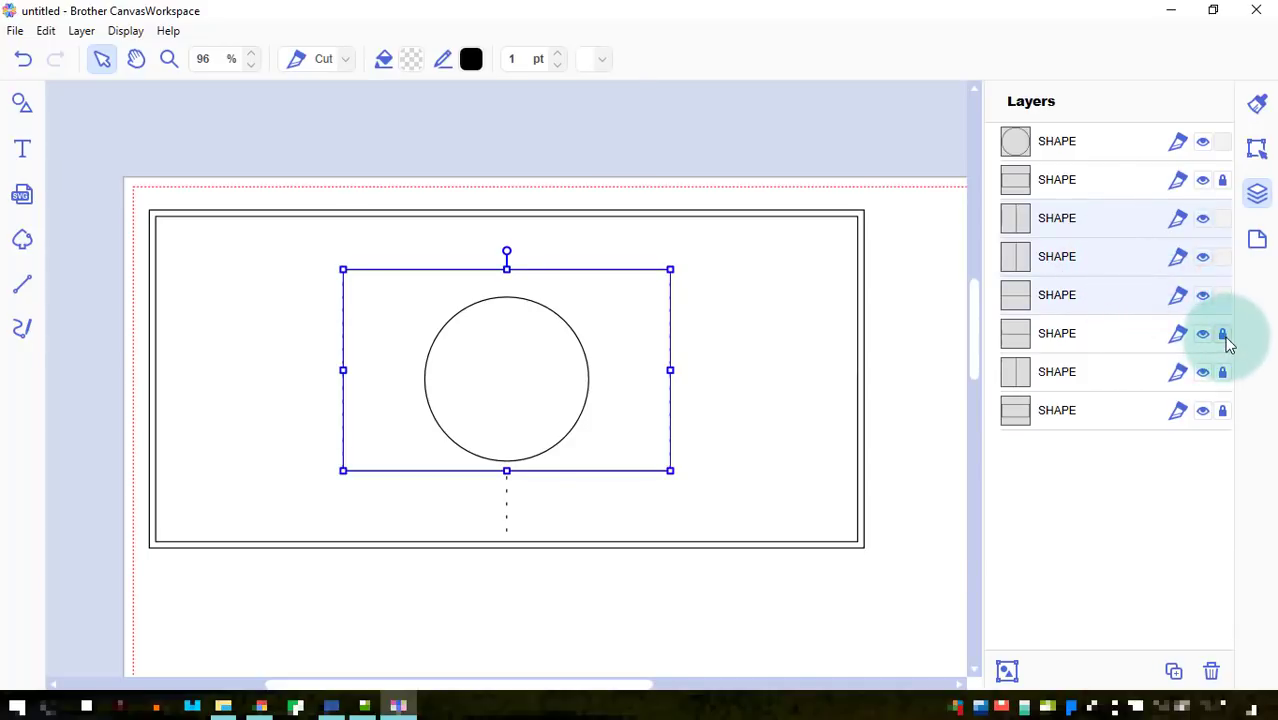
pyautogui.click(1223, 336)
pyautogui.click(1116, 336)
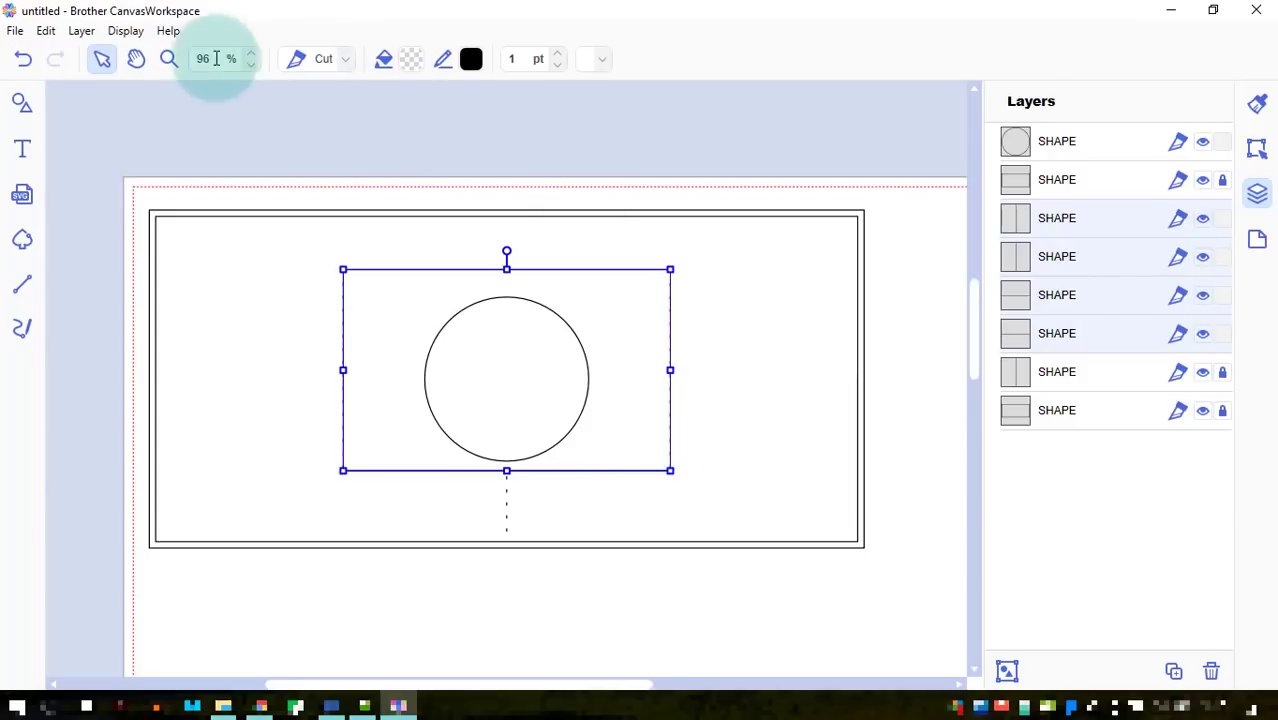
# - Zoom to the selected pop-up box and lock the circle's layer
pyautogui.click(126, 30)
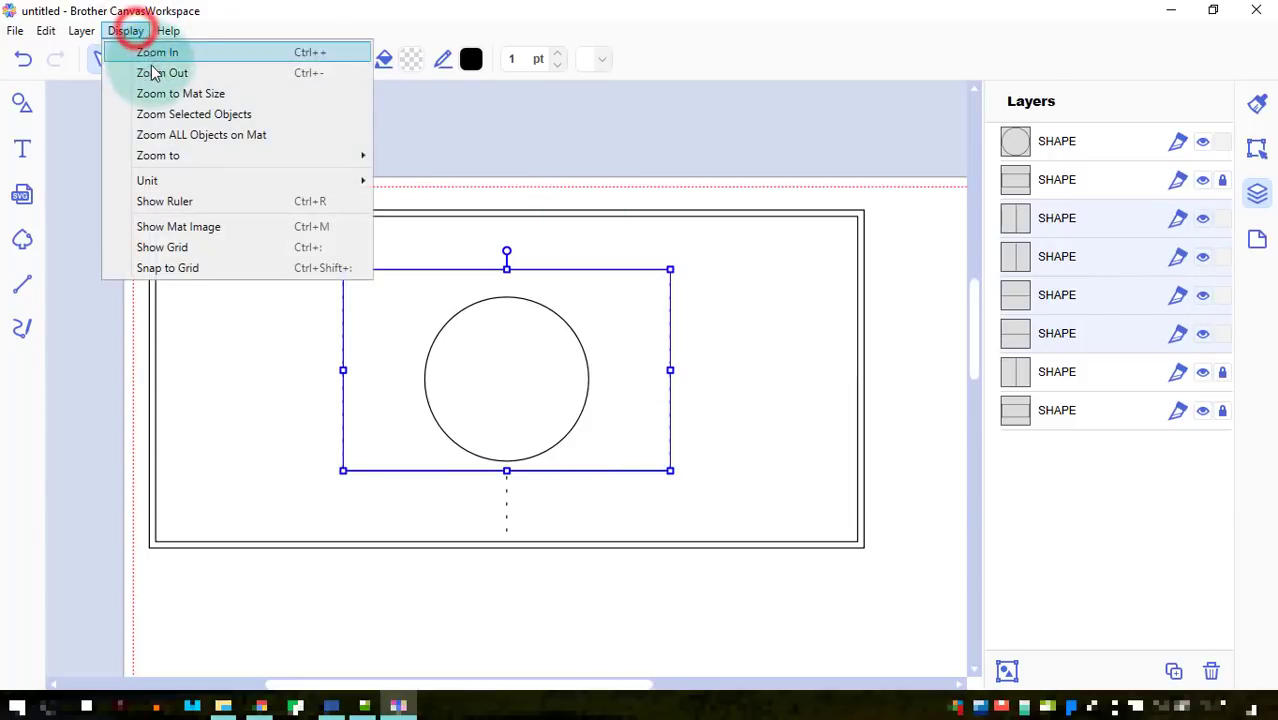
pyautogui.click(168, 113)
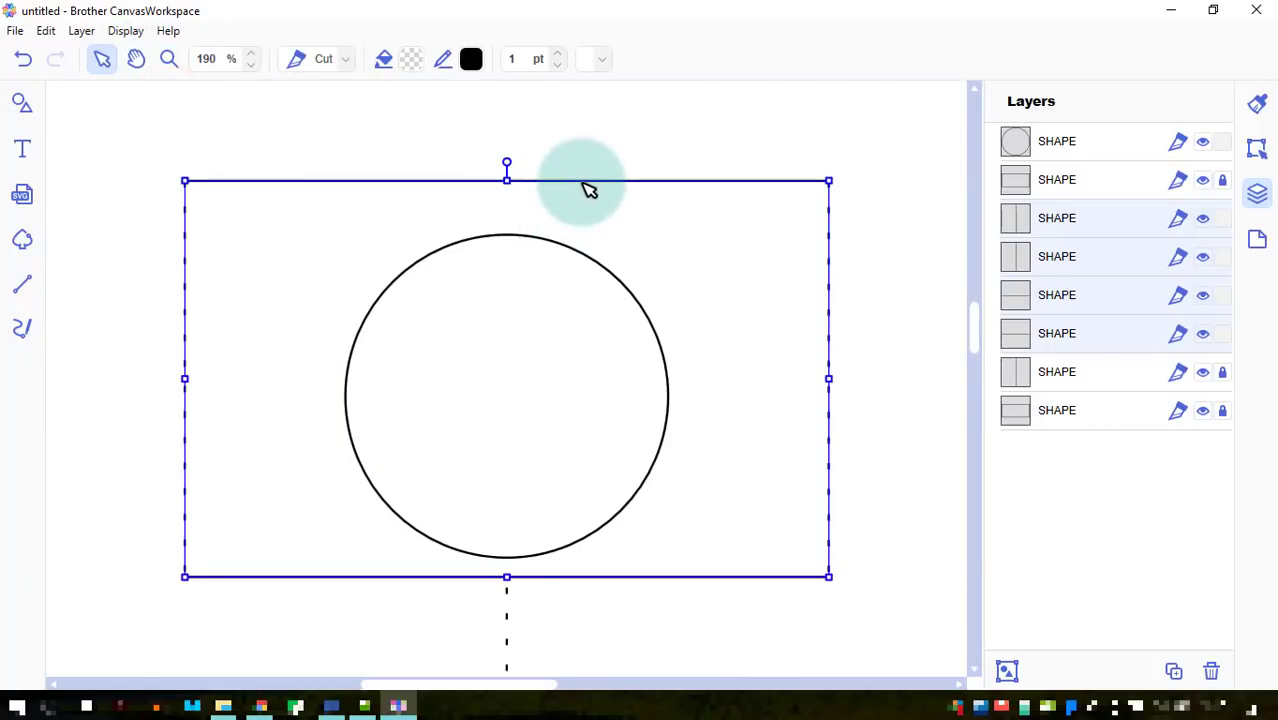
pyautogui.click(517, 182)
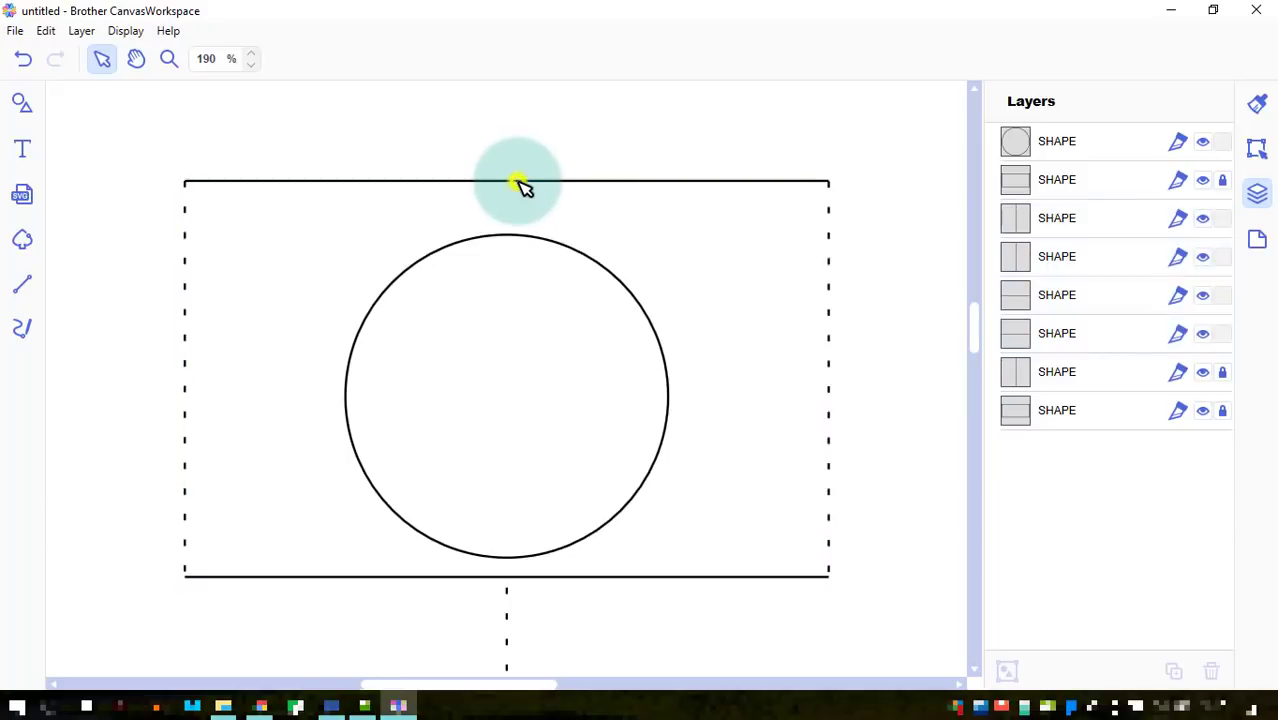
pyautogui.rightClick(517, 182)
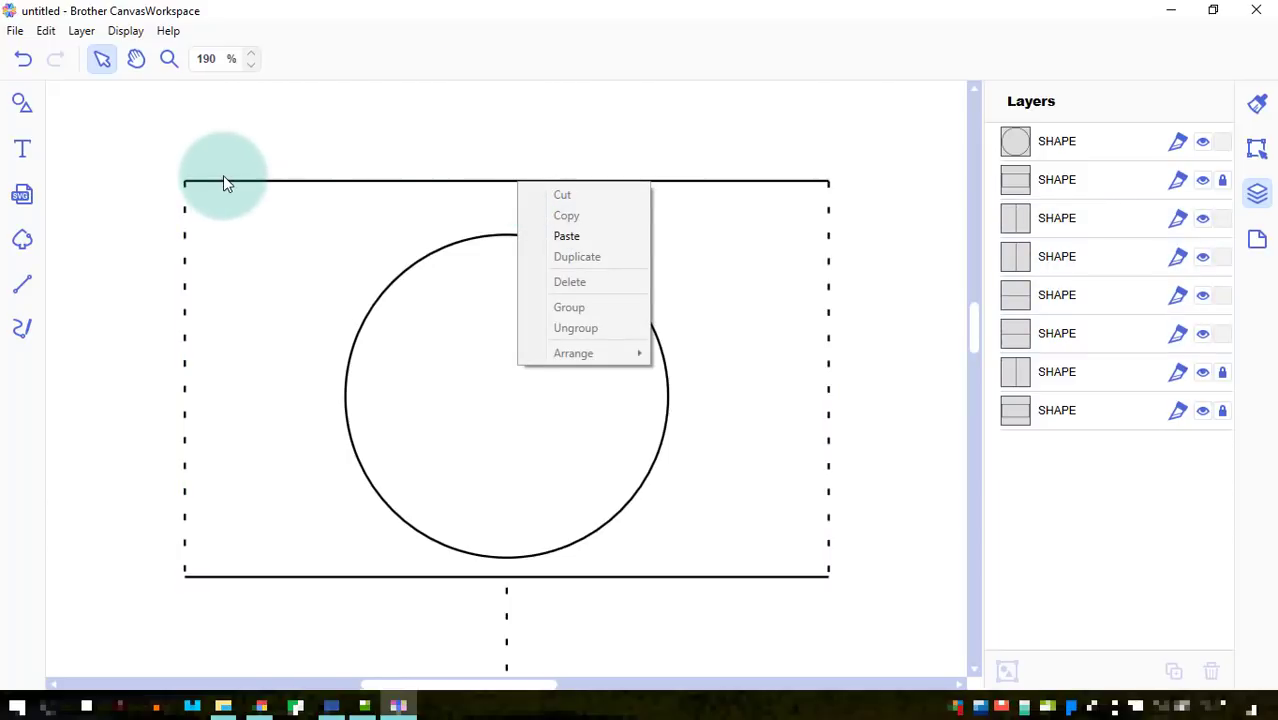
pyautogui.click(1226, 142)
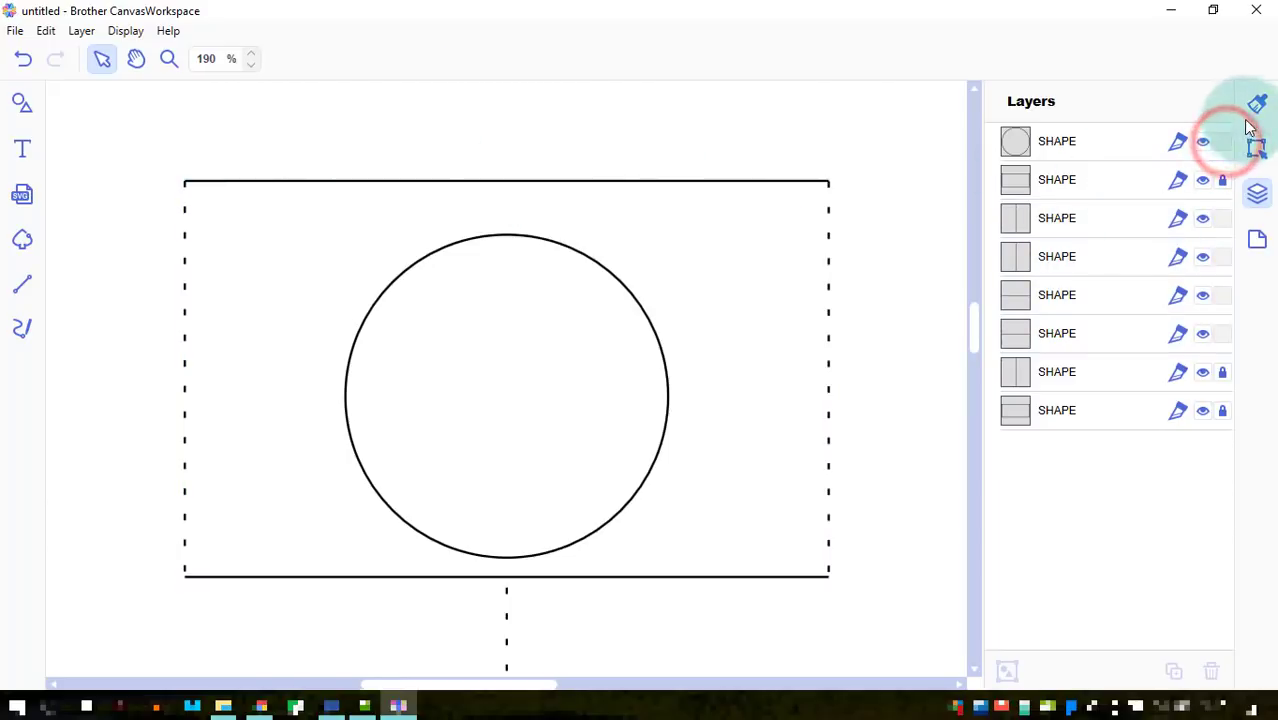
pyautogui.click(1221, 141)
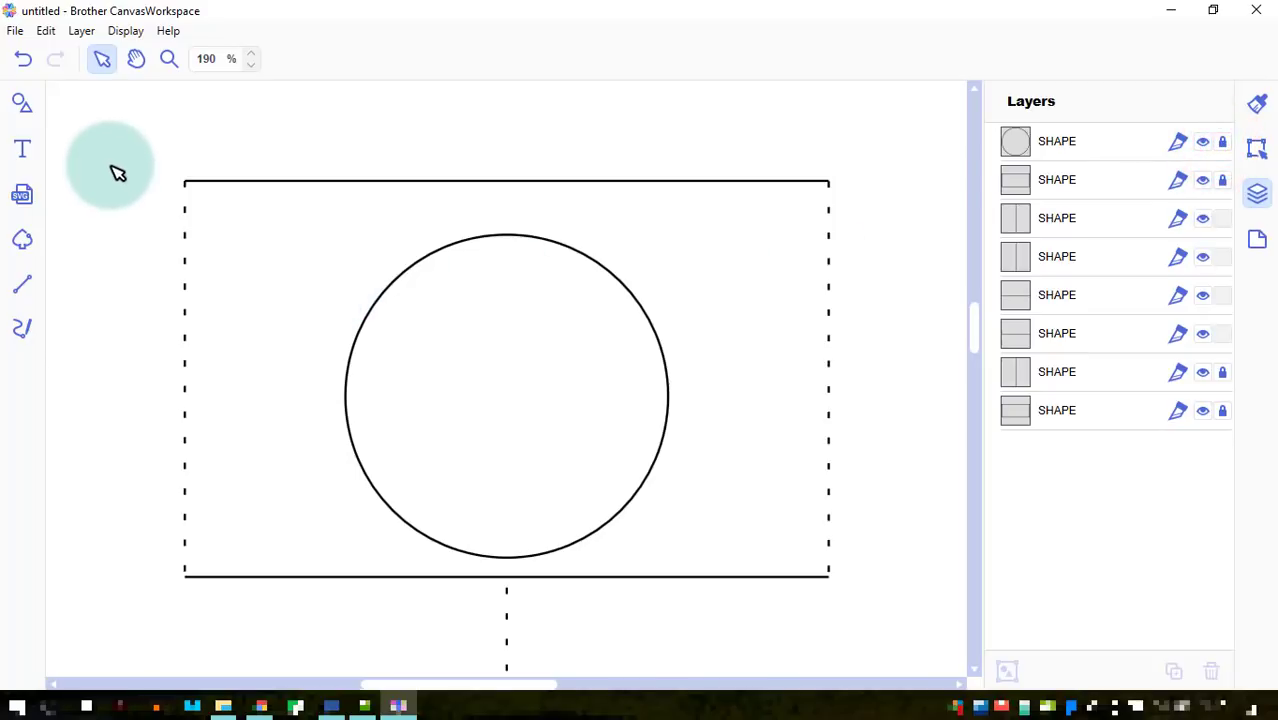
# - Marquee-select all four dashed box sides together
pyautogui.moveTo(110, 161); pyautogui.dragTo(82, 185)
pyautogui.rightClick(800, 578)
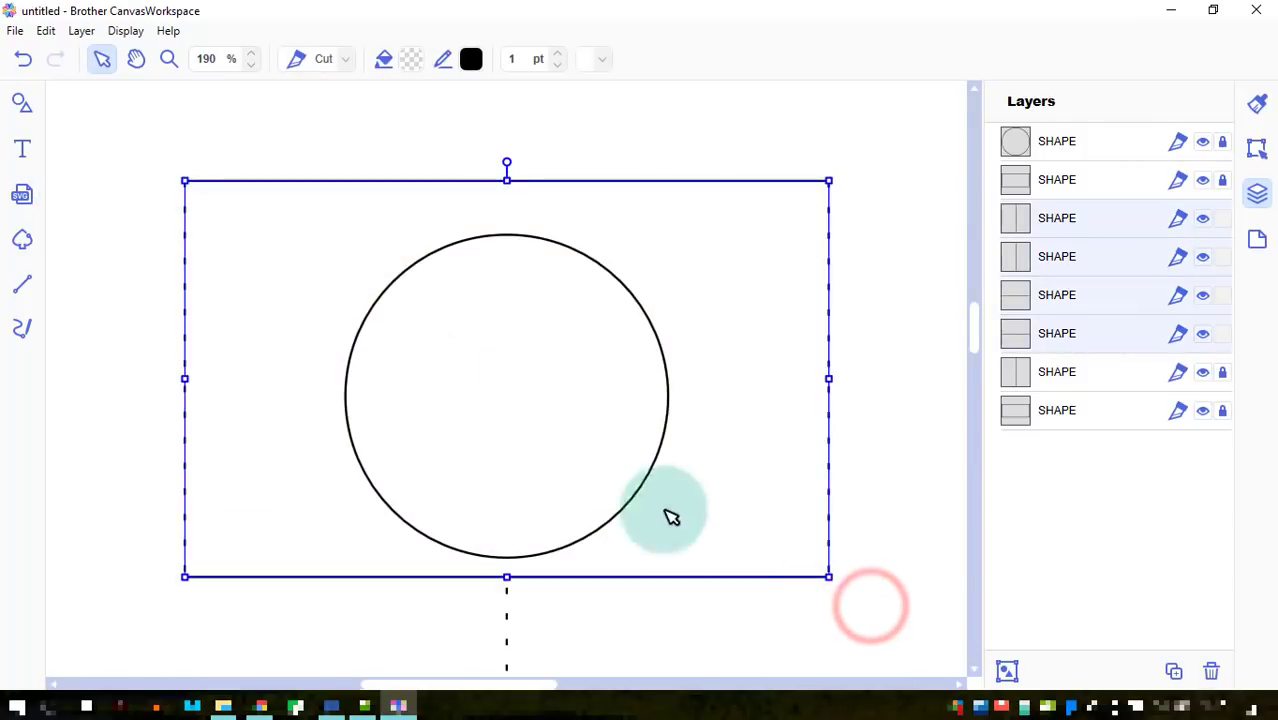
pyautogui.rightClick(835, 538)
pyautogui.moveTo(879, 615); pyautogui.dragTo(190, 165)
# - Group the four dashed box sides into a single group
pyautogui.click(46, 31)
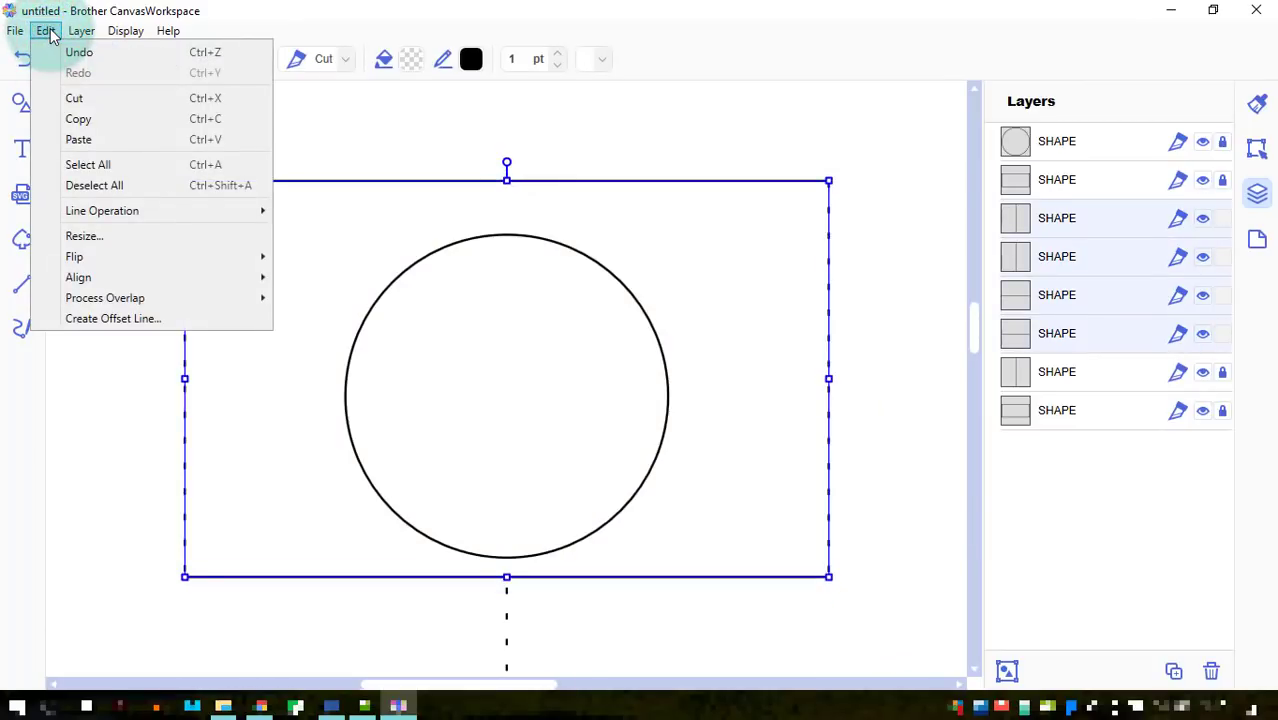
pyautogui.click(49, 31)
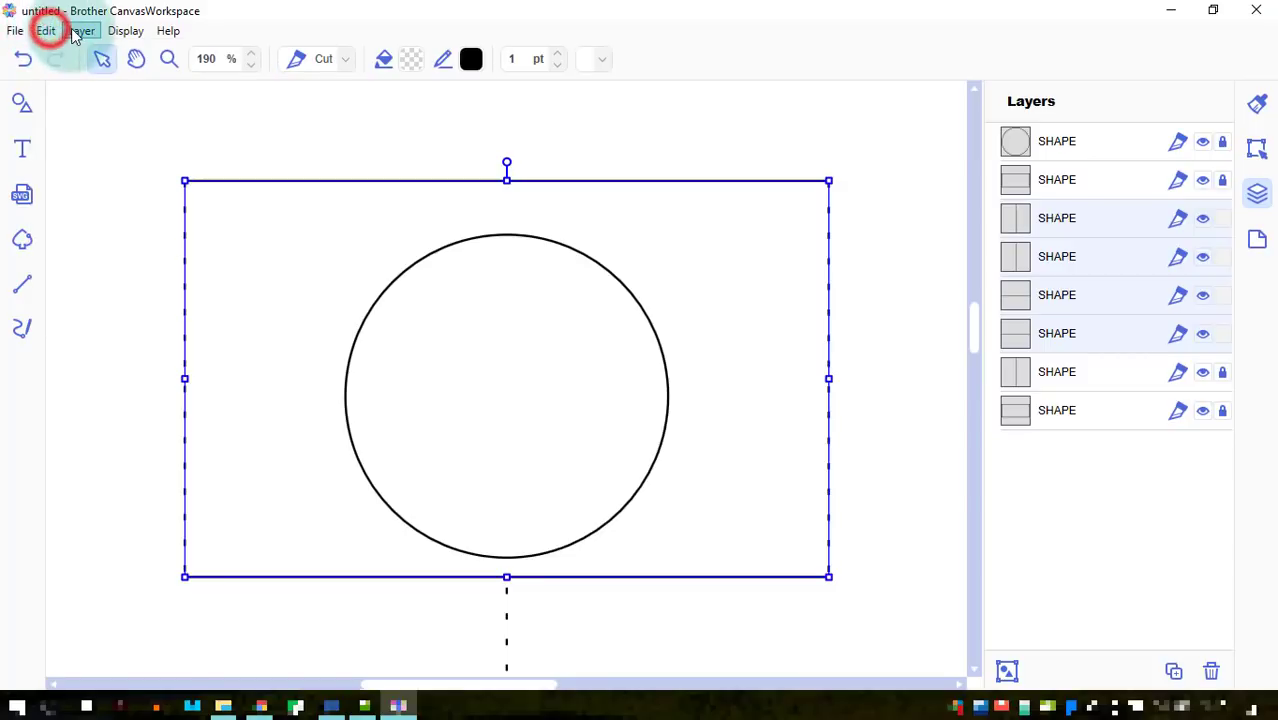
pyautogui.click(75, 31)
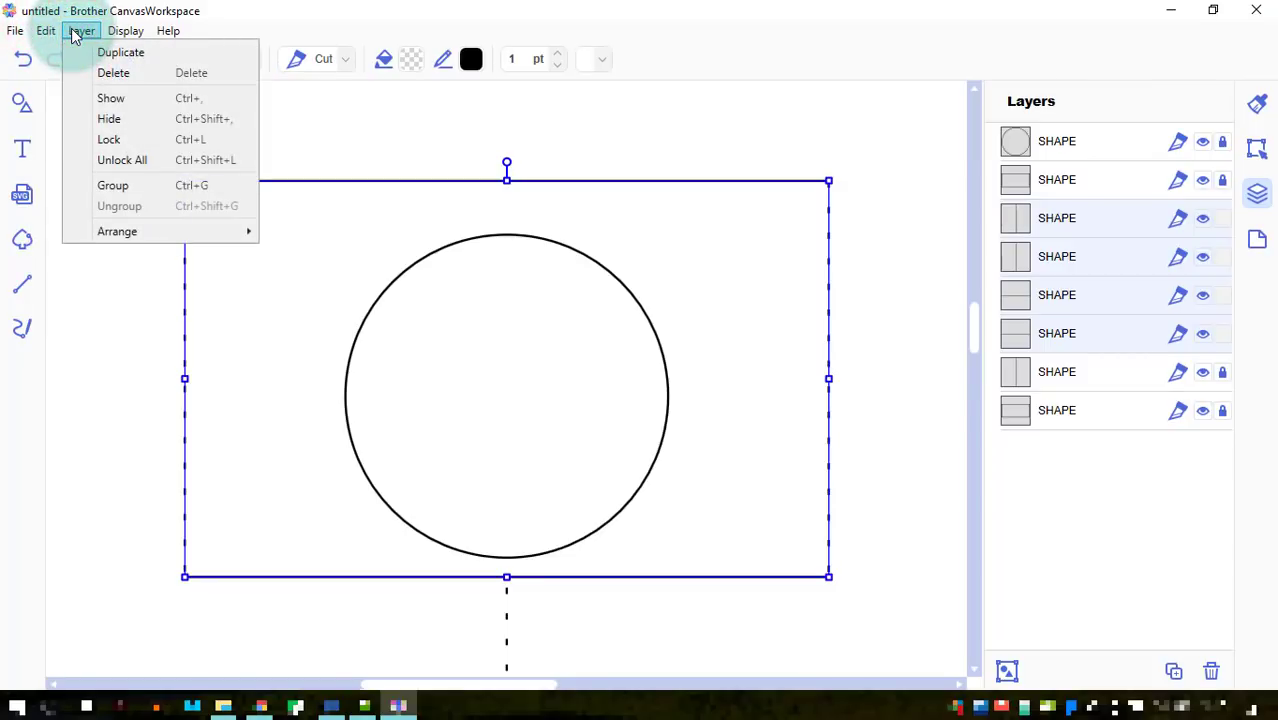
pyautogui.click(74, 33)
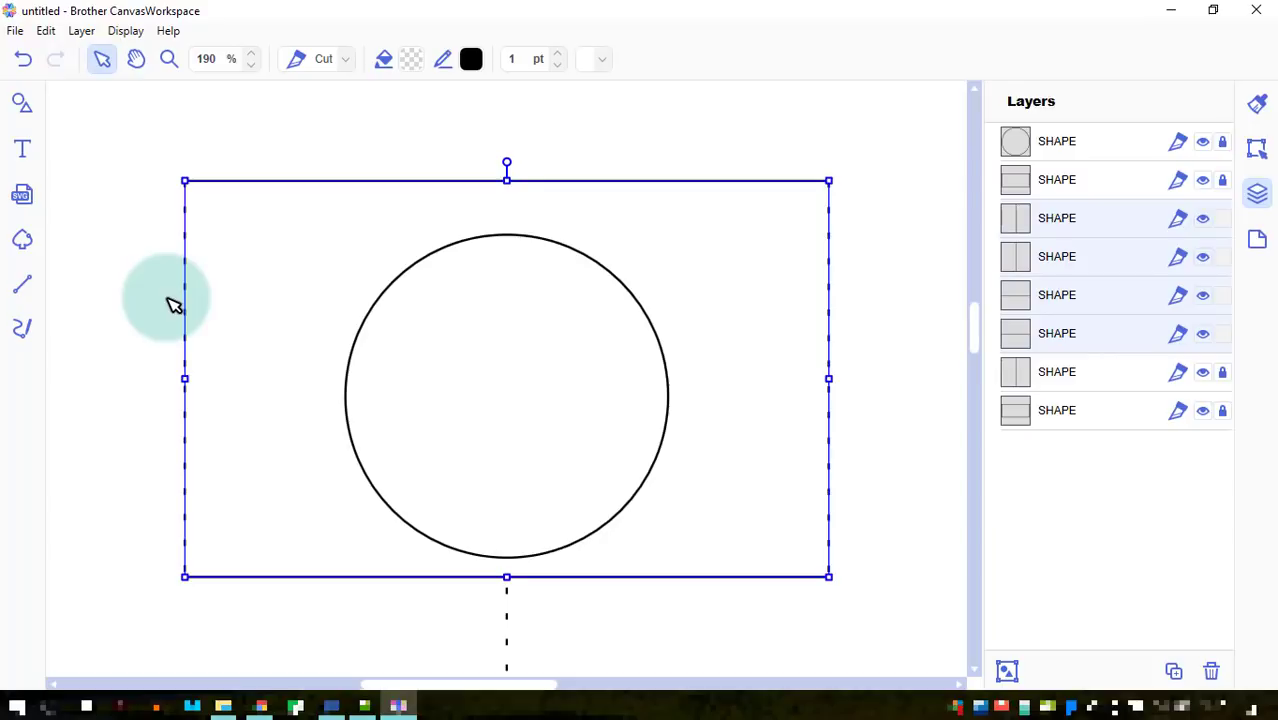
pyautogui.click(70, 31)
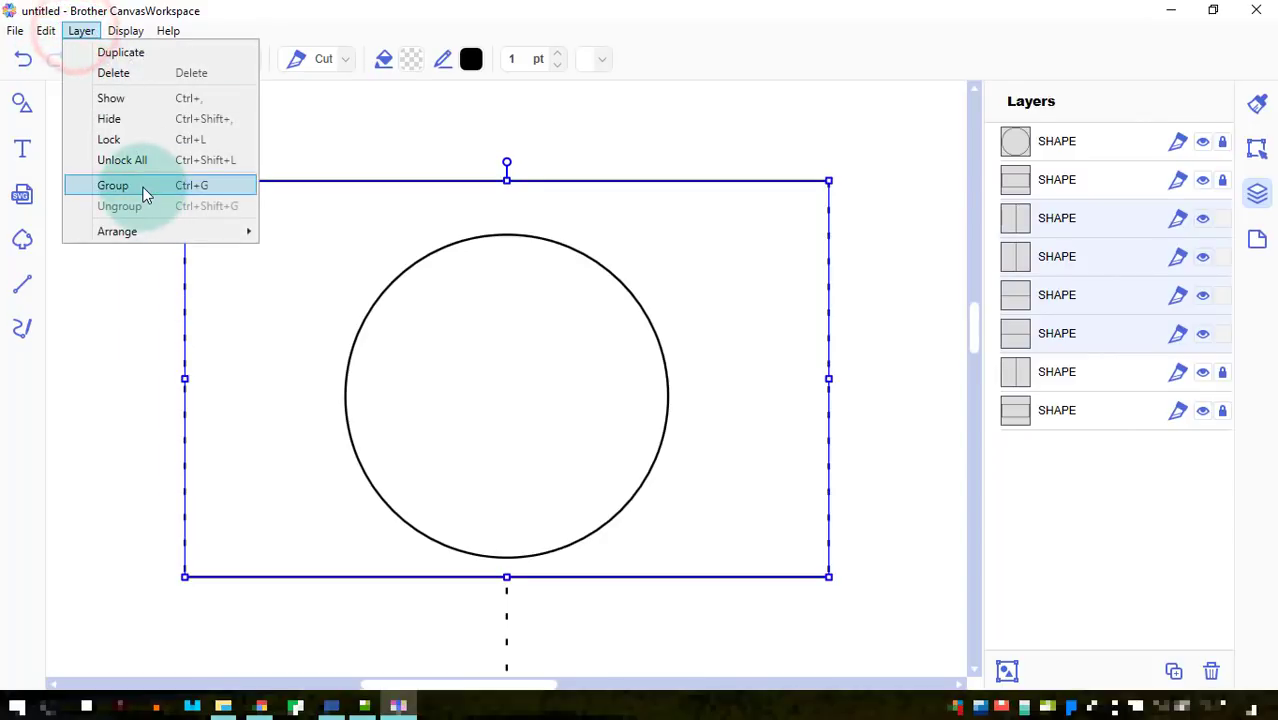
pyautogui.click(143, 190)
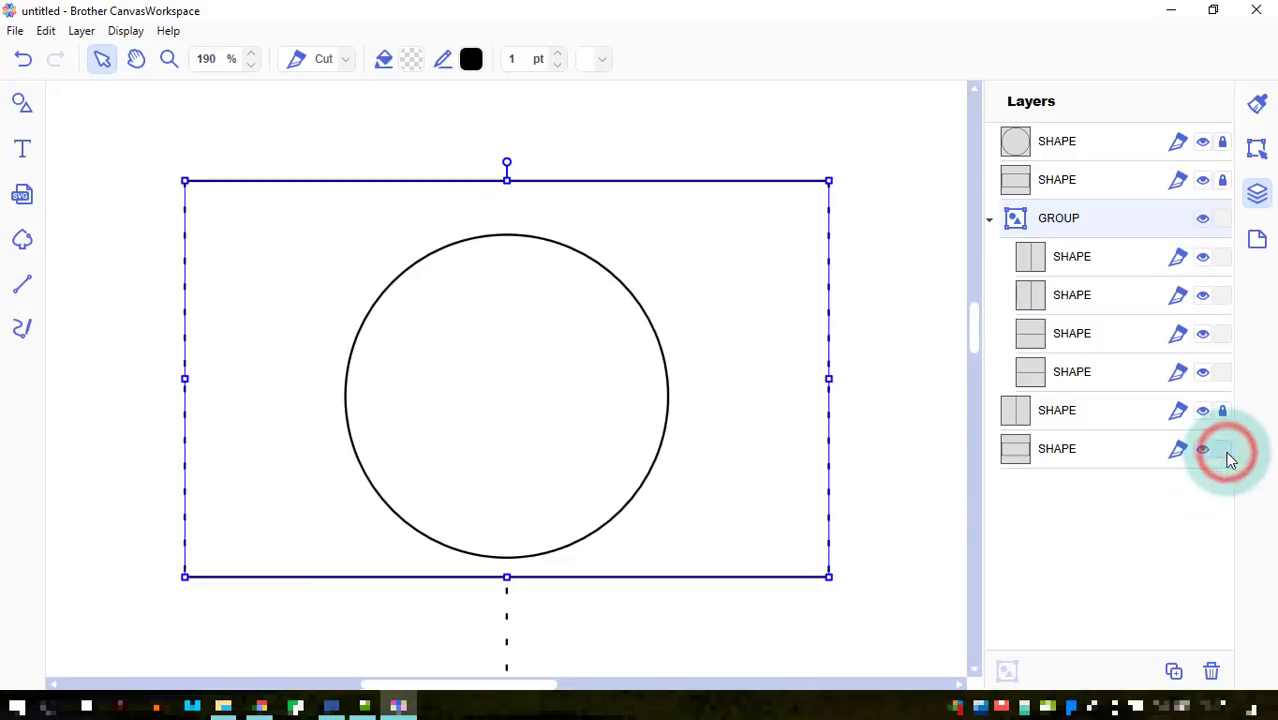
# - Centre the pop-up box group horizontally and vertically on the card border
pyautogui.scroll(3, 759, 337)
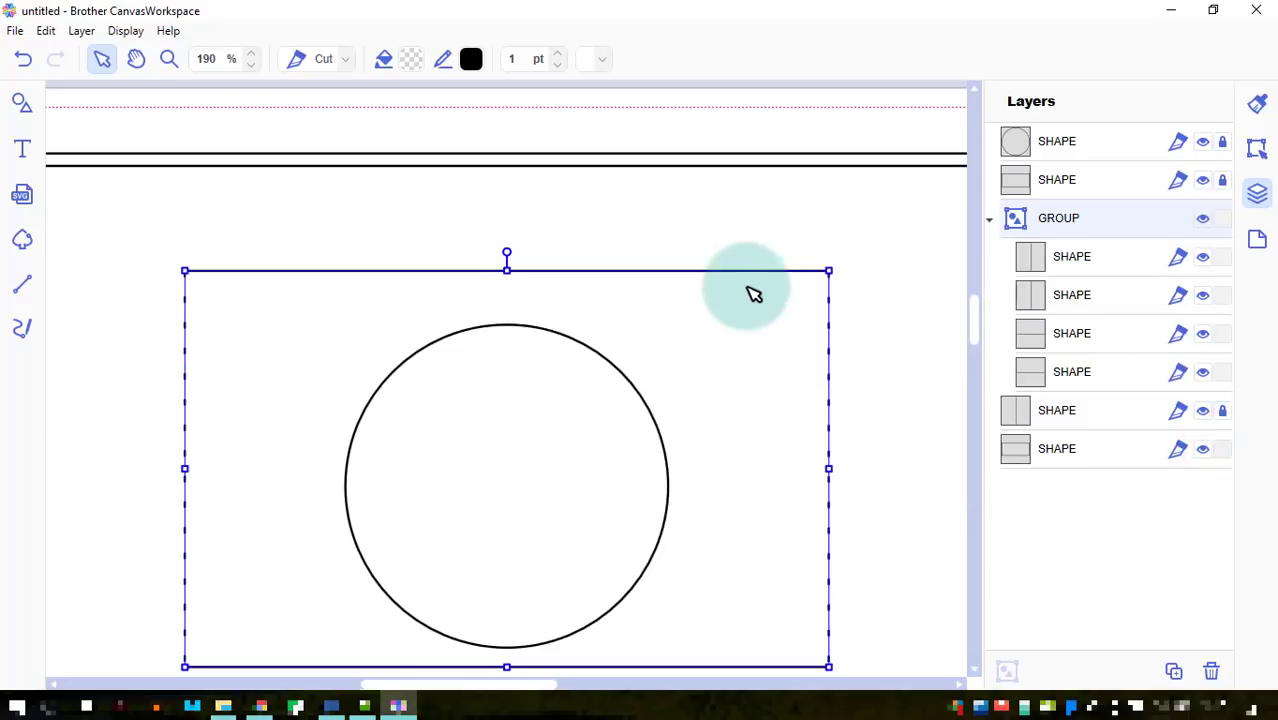
pyautogui.click(730, 158)
pyautogui.moveTo(477, 150); pyautogui.dragTo(585, 419)
pyautogui.click(1257, 147)
pyautogui.click(1055, 508)
pyautogui.click(1056, 541)
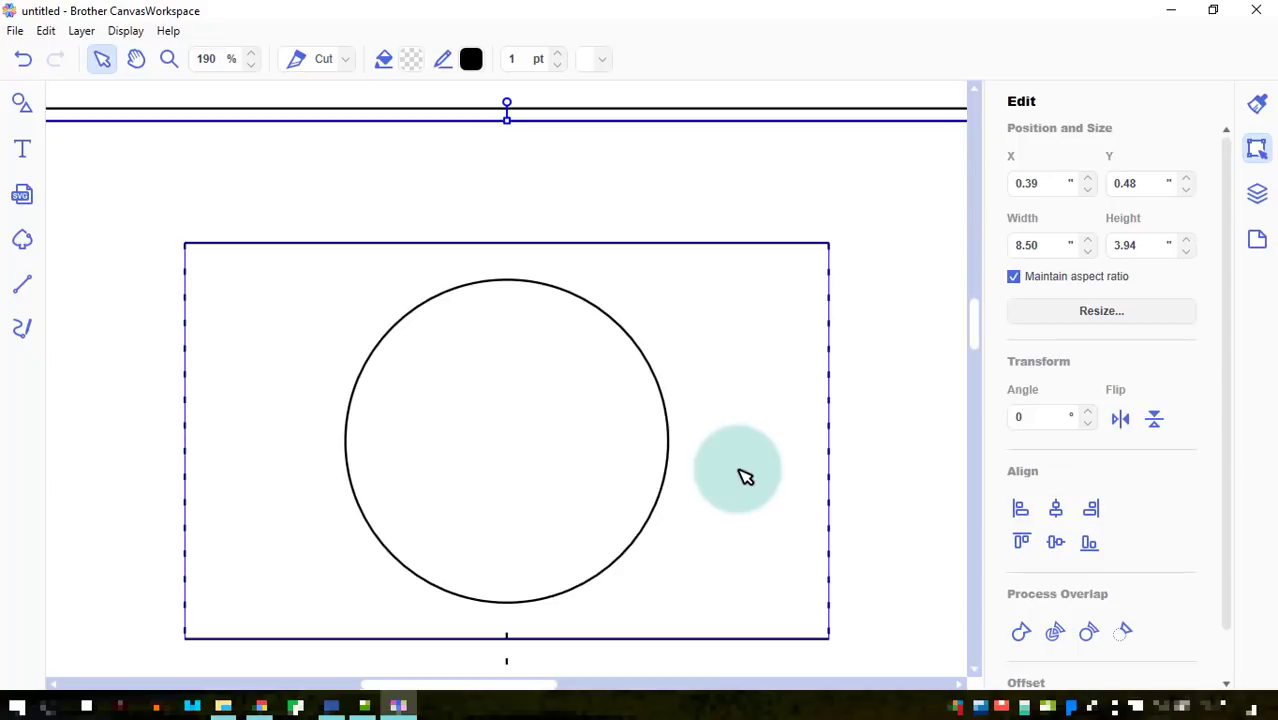
# - Lock the card border and pop-up box group layers, collapsing the group's list
pyautogui.scroll(-1, 772, 458)
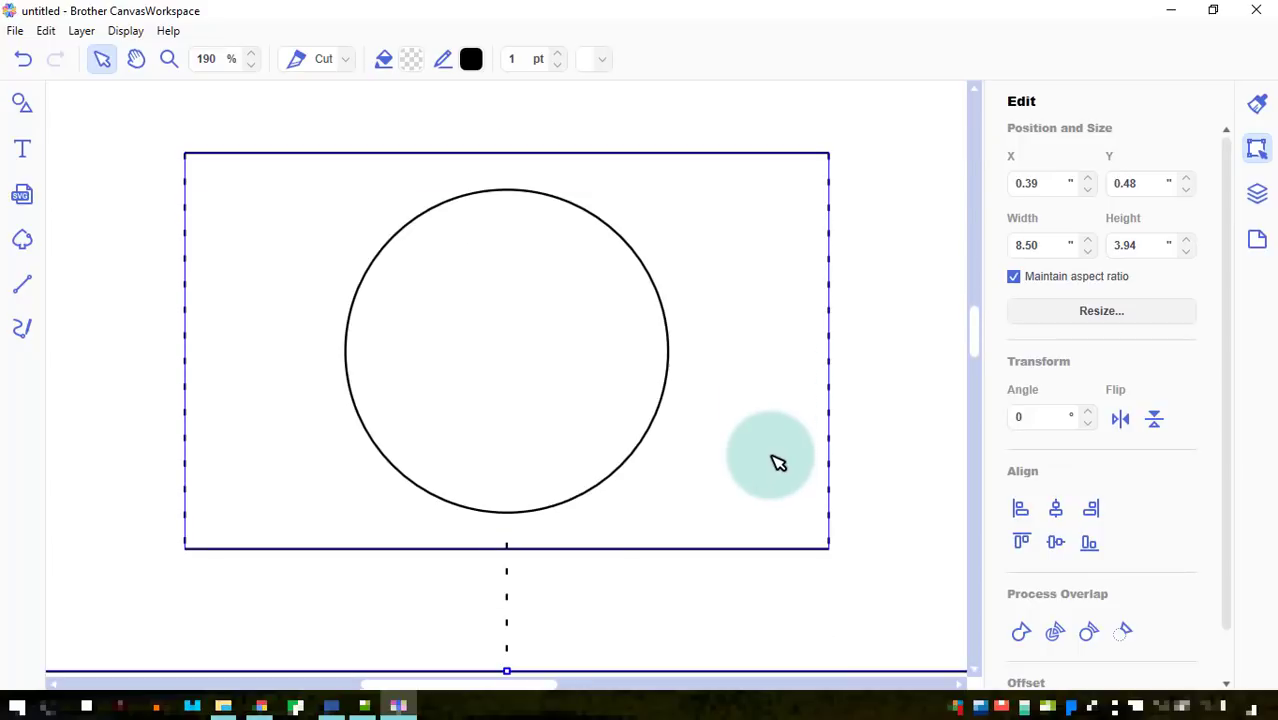
pyautogui.click(1258, 192)
pyautogui.click(1221, 411)
pyautogui.click(1222, 448)
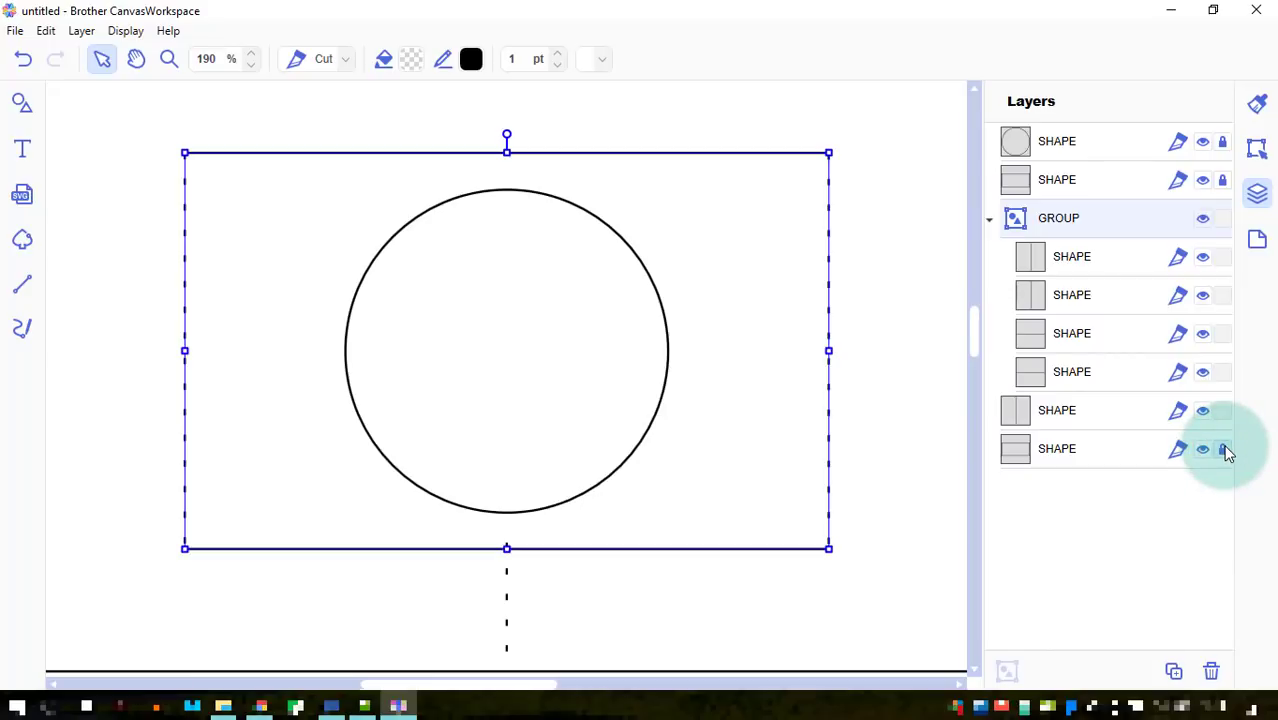
pyautogui.click(1222, 218)
pyautogui.click(991, 220)
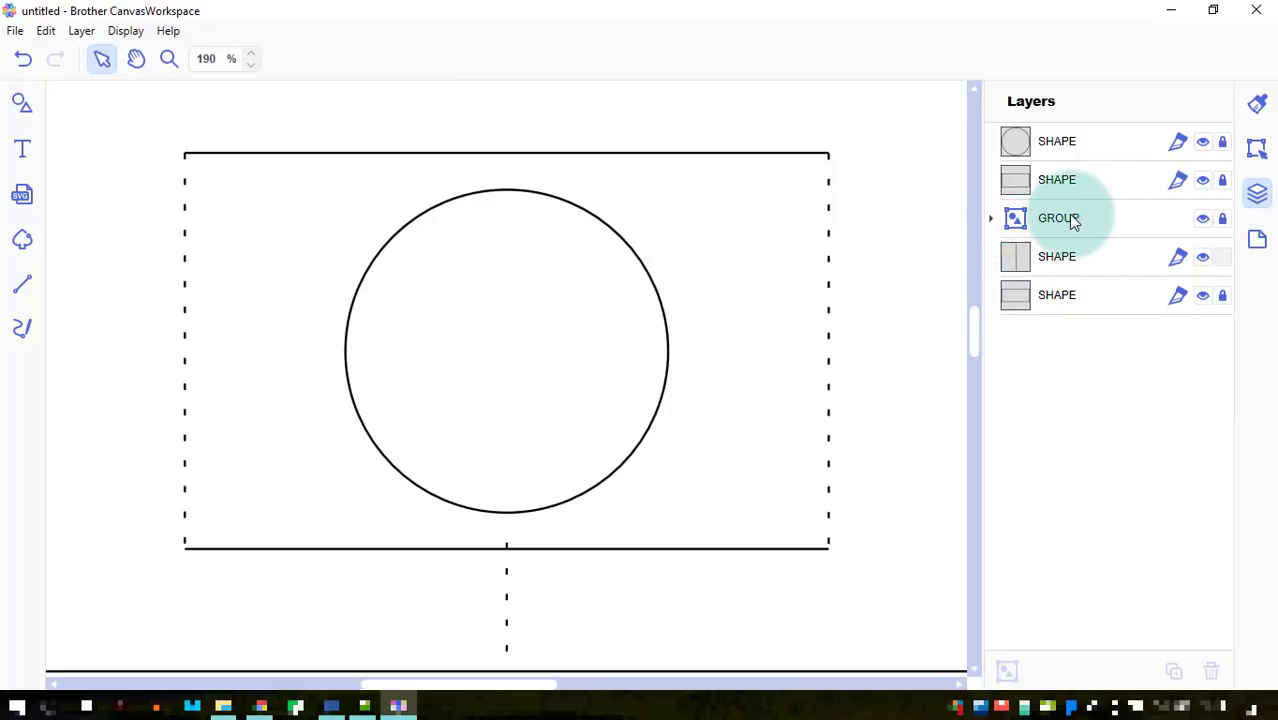
pyautogui.click(1066, 145)
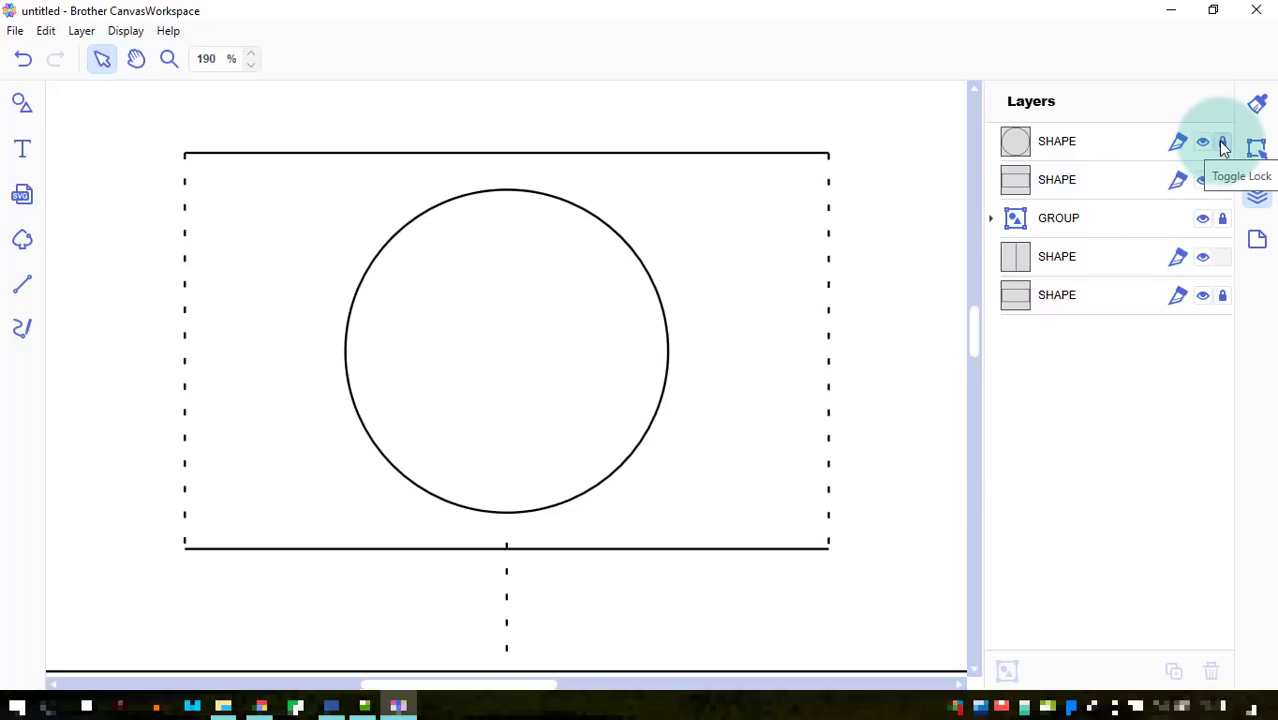
# - Extend the dashed vertical fold line to the circle, then duplicate it toward the card top
pyautogui.click(1139, 259)
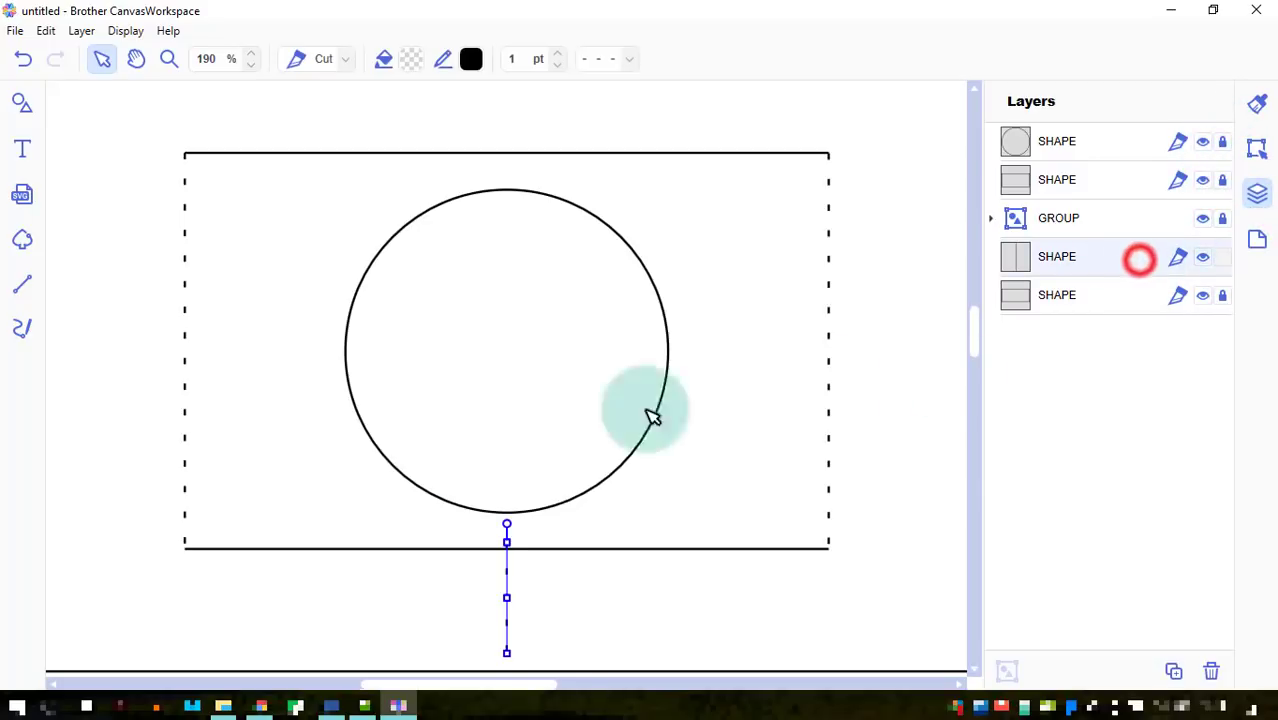
pyautogui.moveTo(507, 543); pyautogui.dragTo(505, 523)
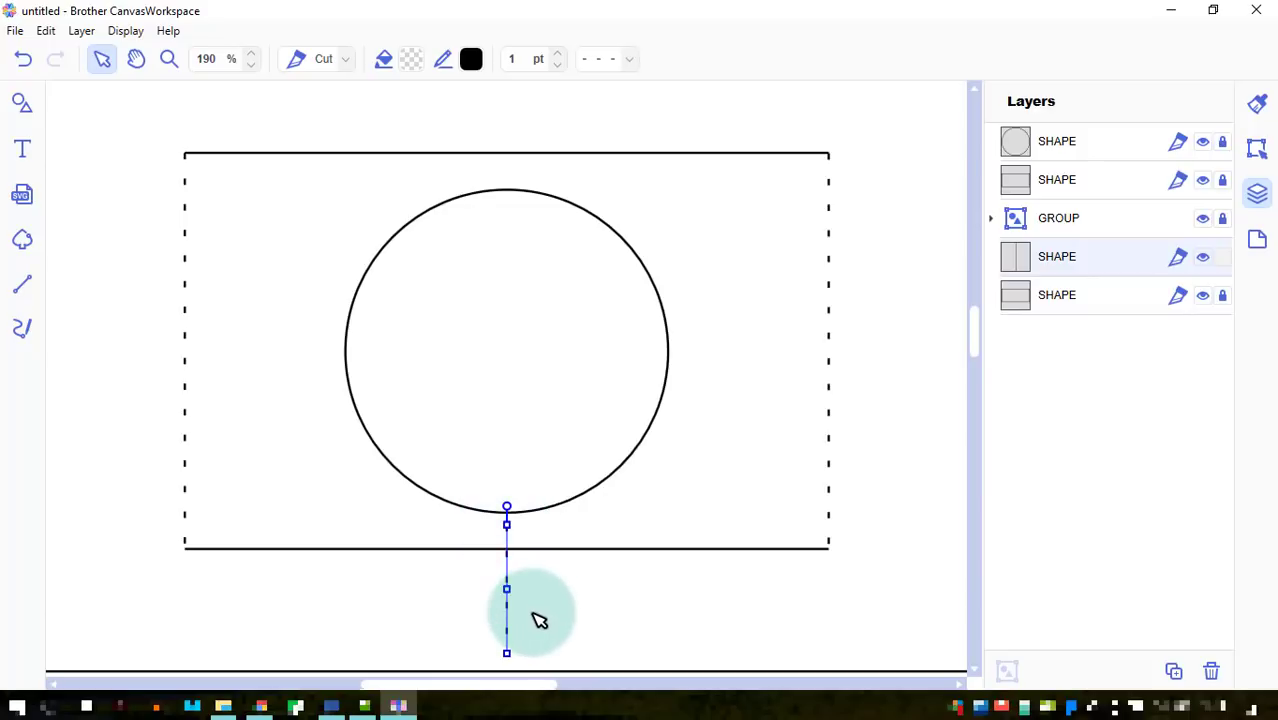
pyautogui.click(46, 31)
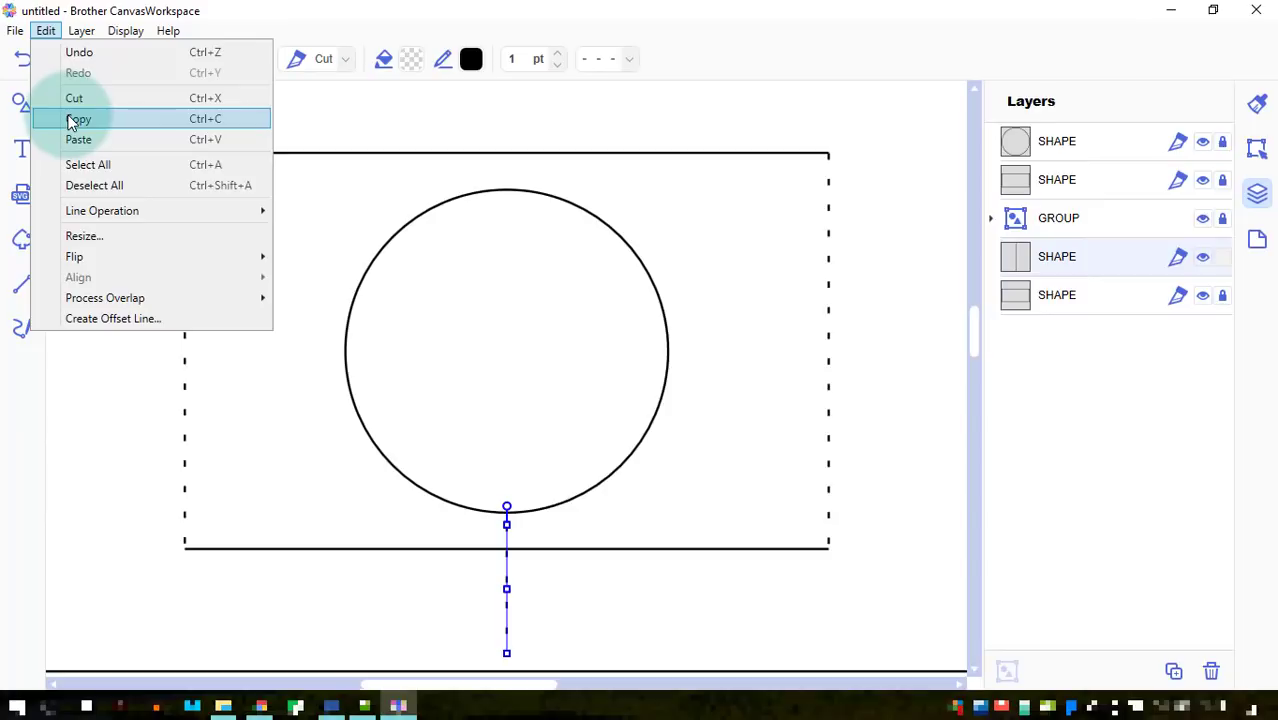
pyautogui.click(74, 119)
pyautogui.click(46, 31)
pyautogui.click(80, 137)
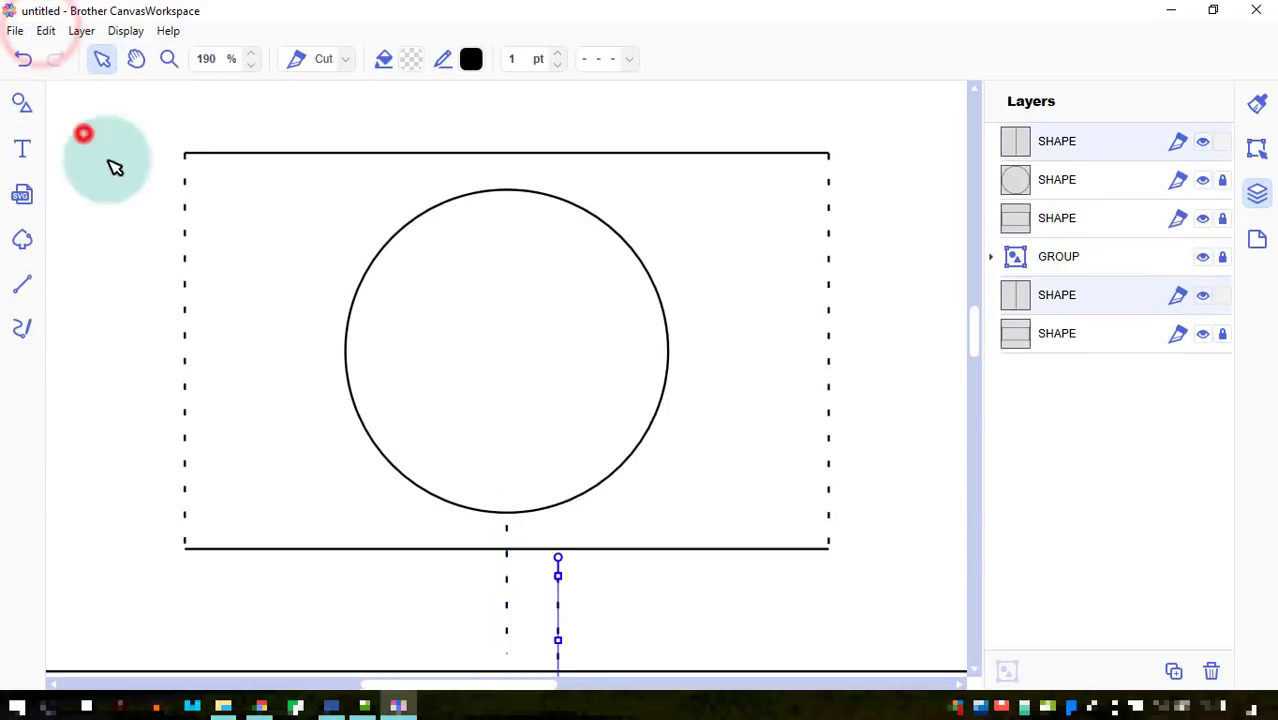
pyautogui.moveTo(563, 605); pyautogui.dragTo(557, 596)
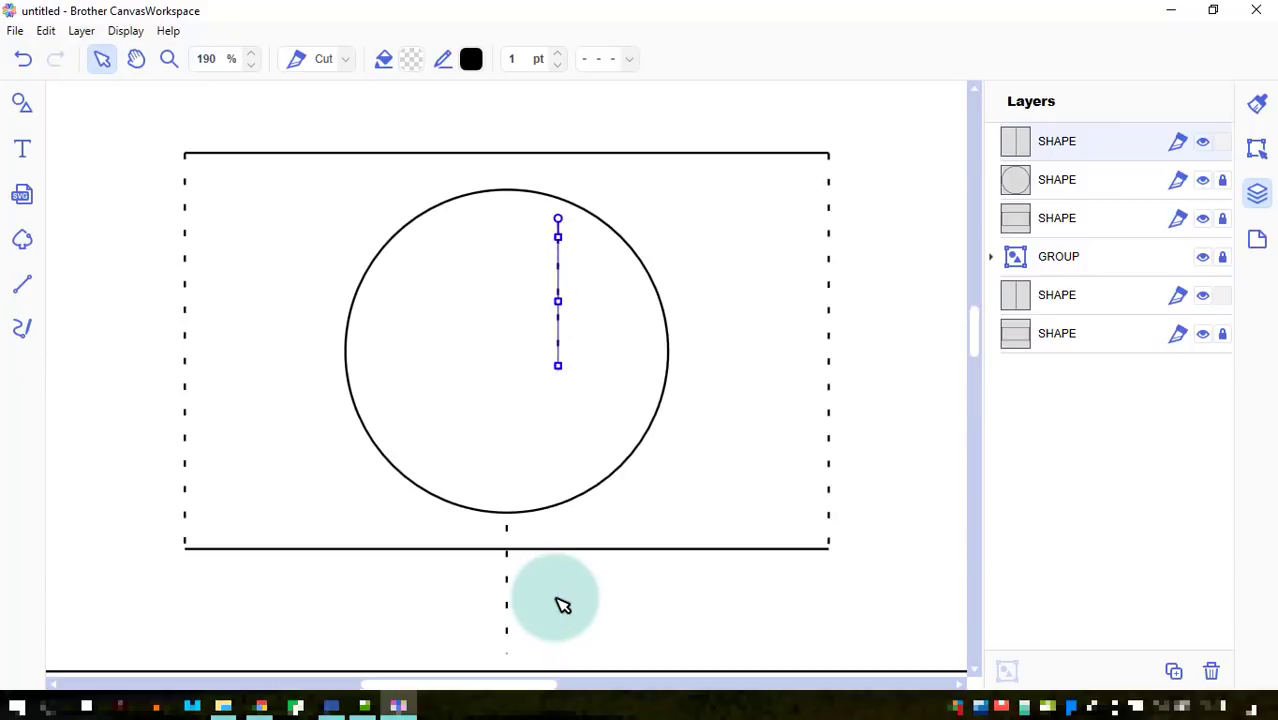
pyautogui.scroll(3, 563, 300)
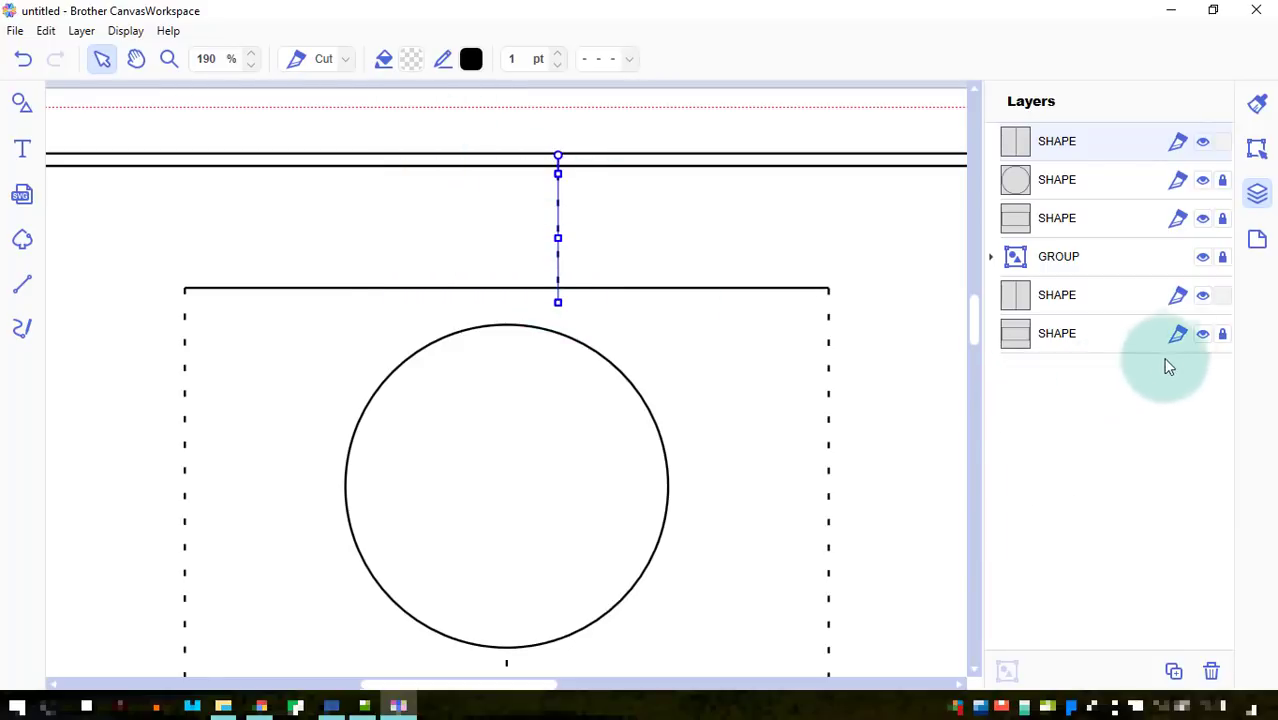
# - Centre the upper dashed fold line horizontally on the card border
pyautogui.click(1225, 338)
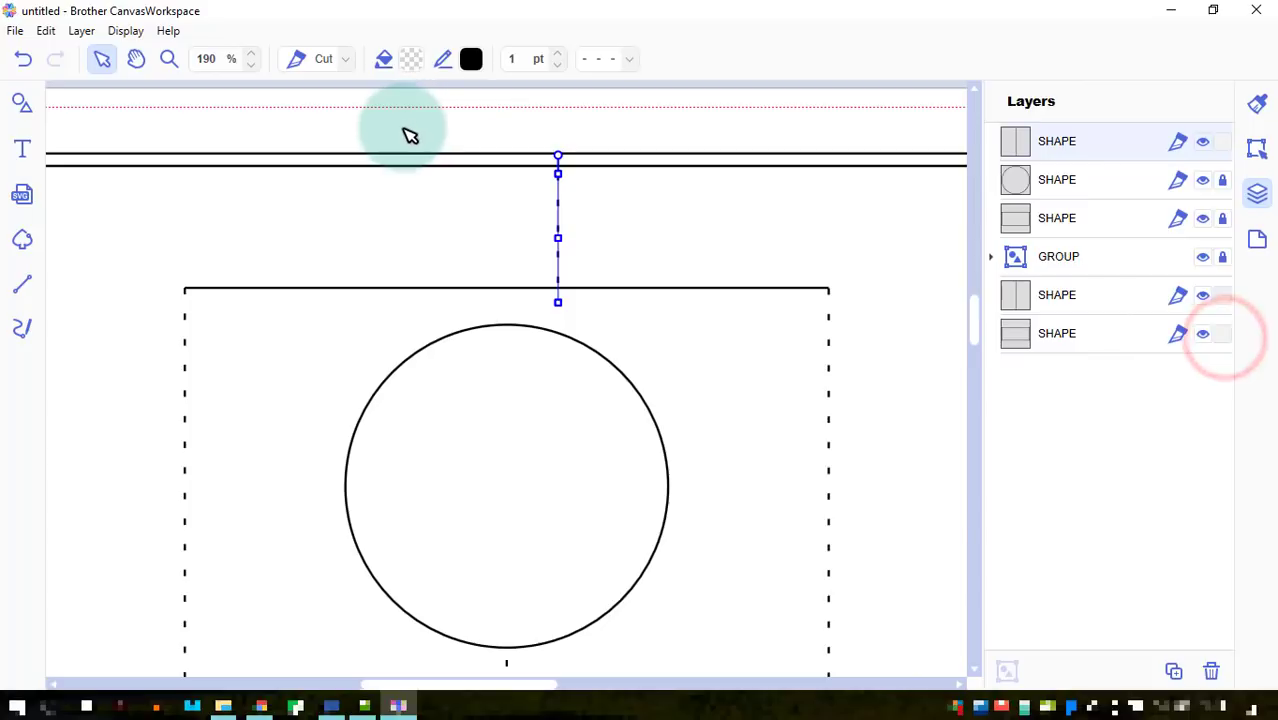
pyautogui.moveTo(399, 128); pyautogui.dragTo(605, 698)
pyautogui.scroll(-2, 705, 580)
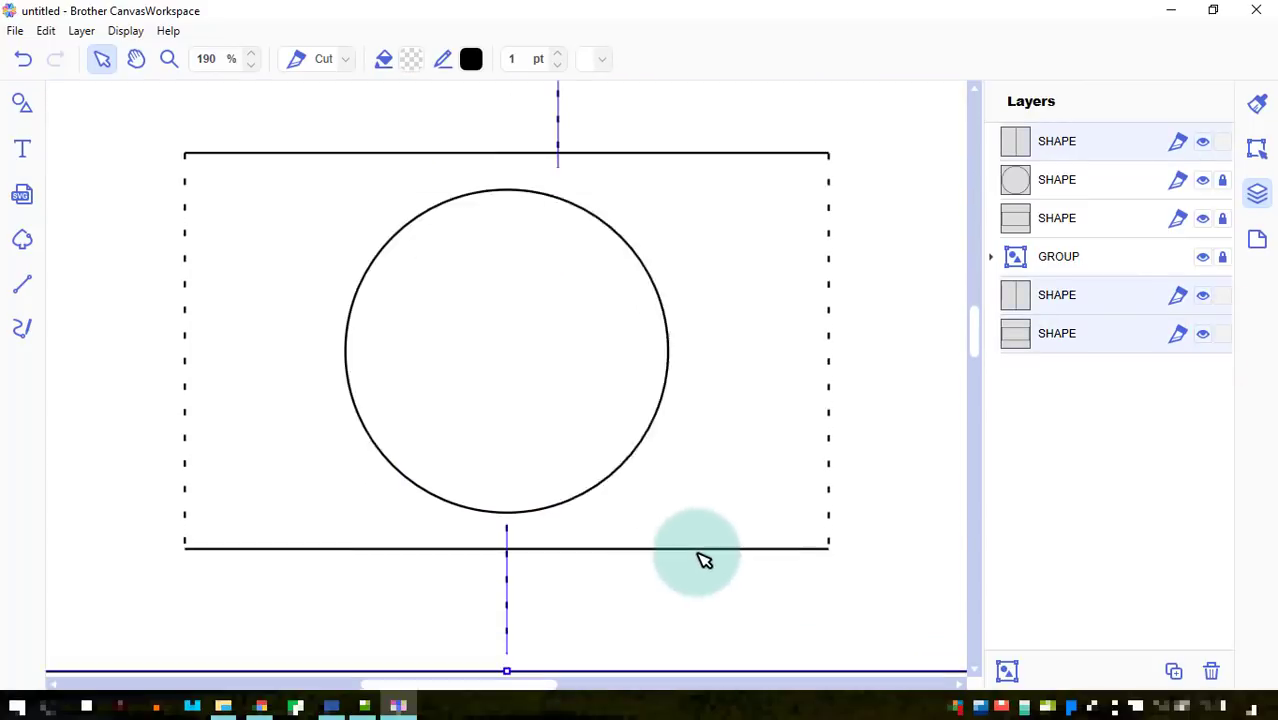
pyautogui.click(1257, 148)
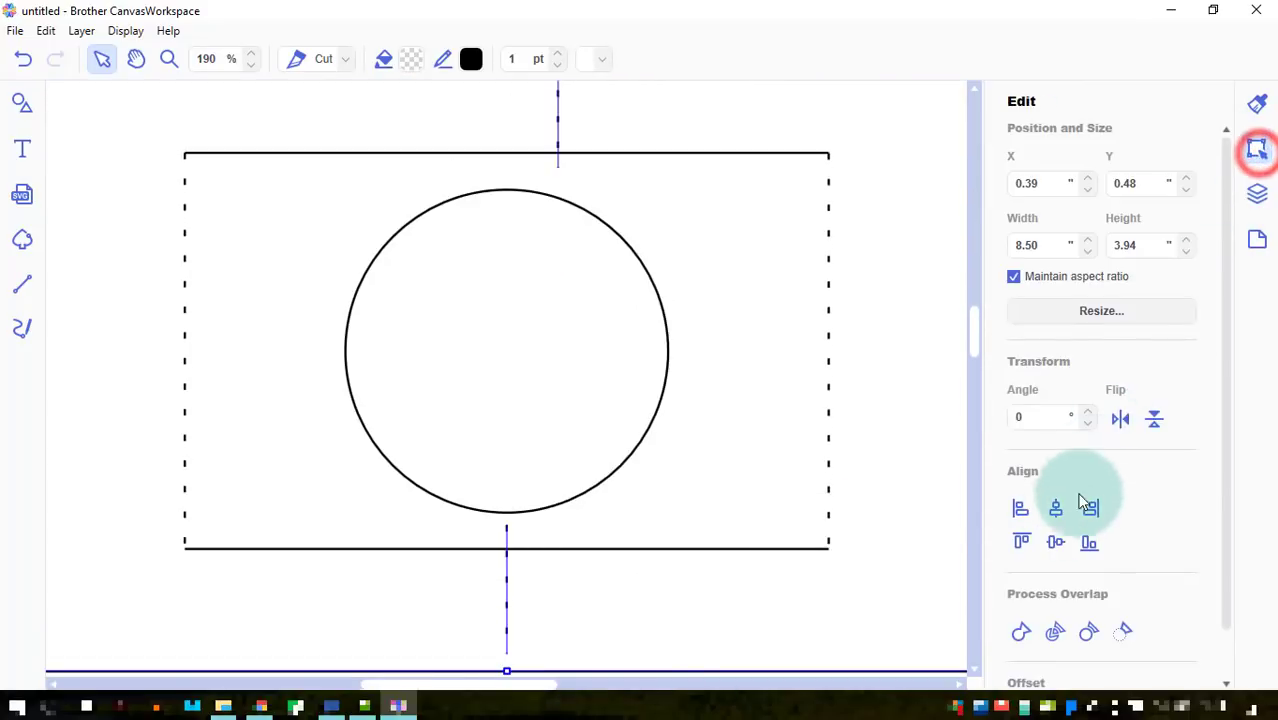
pyautogui.click(1058, 510)
pyautogui.scroll(3, 890, 394)
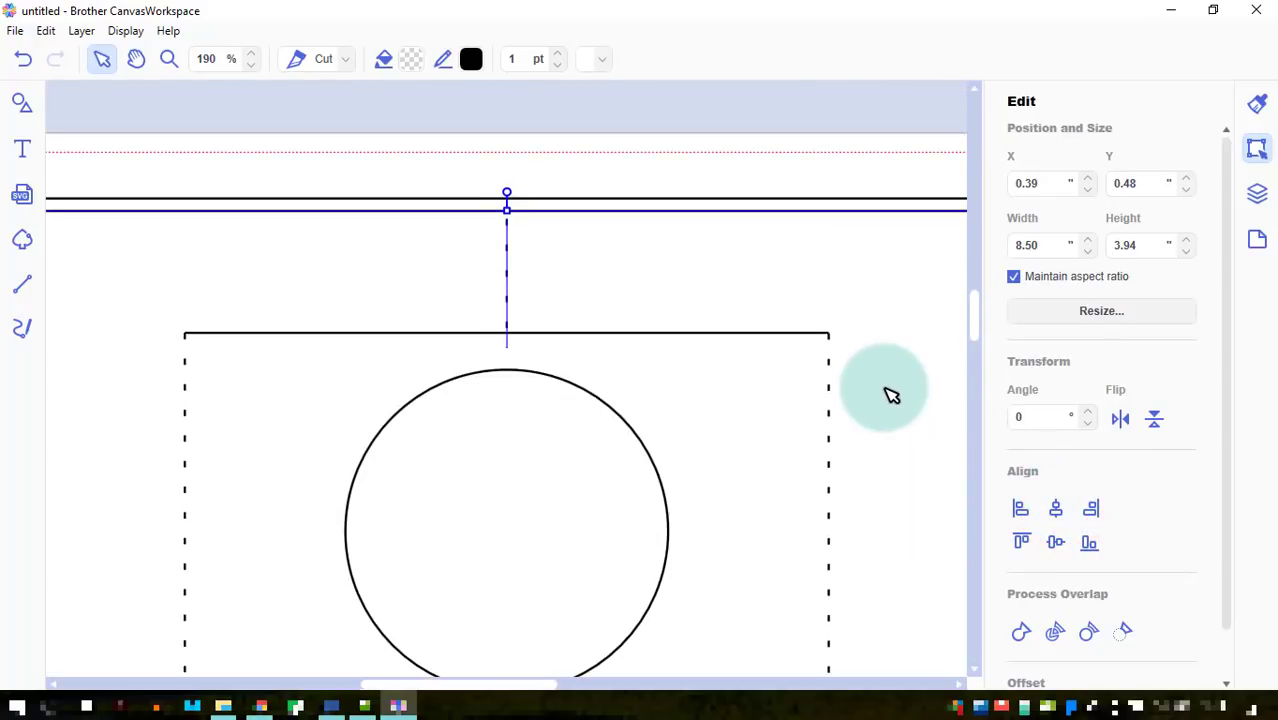
# - Lock the fold line and card border layers, and zoom to mat size
pyautogui.click(1257, 193)
pyautogui.click(1222, 295)
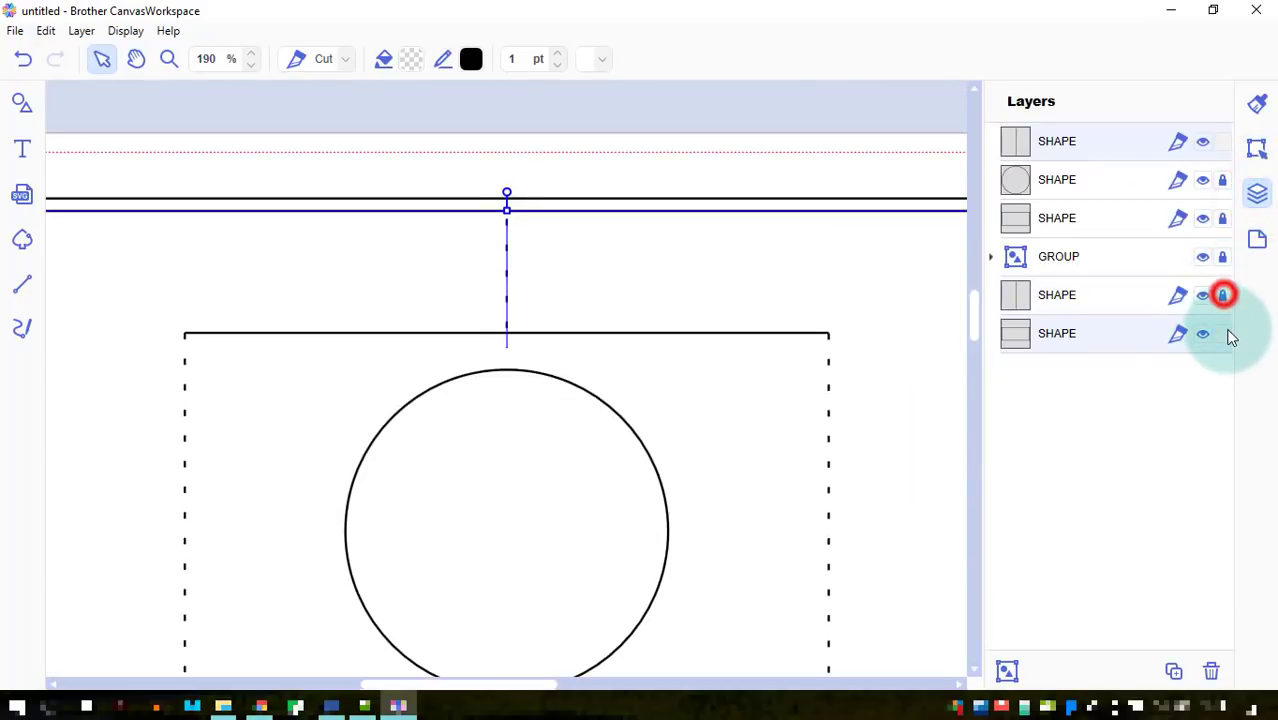
pyautogui.click(1222, 333)
pyautogui.click(728, 186)
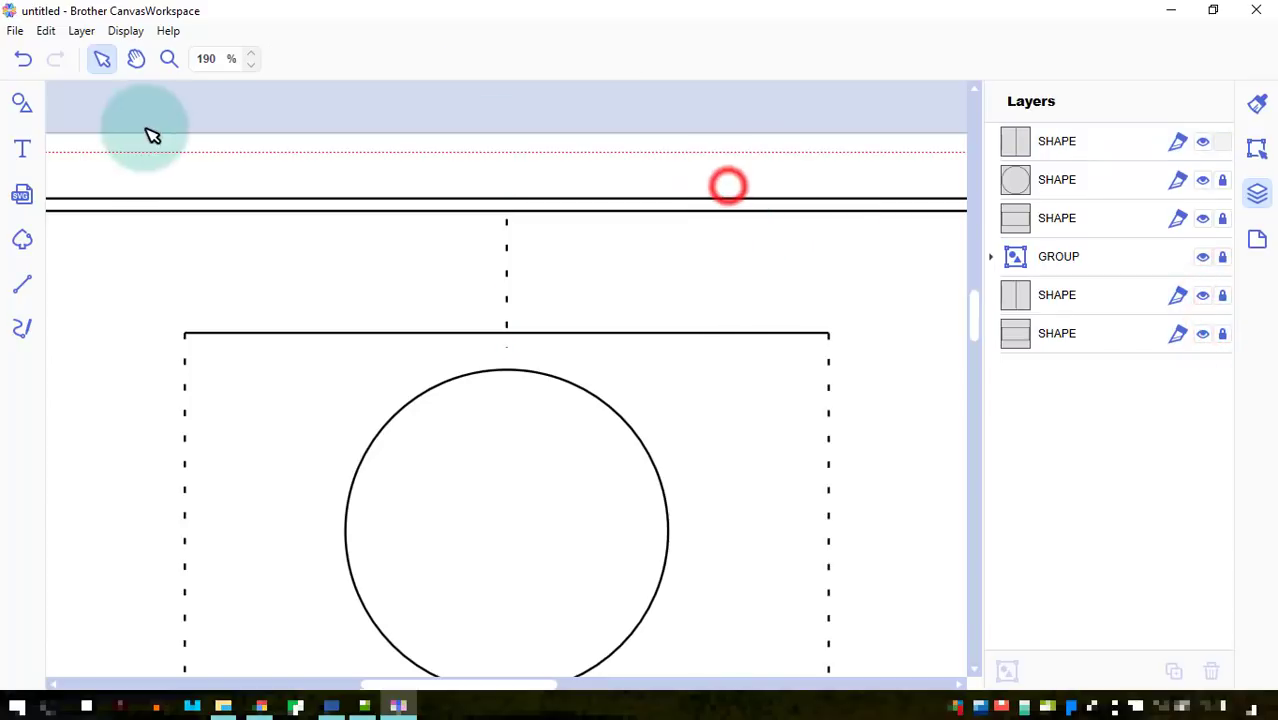
pyautogui.click(125, 31)
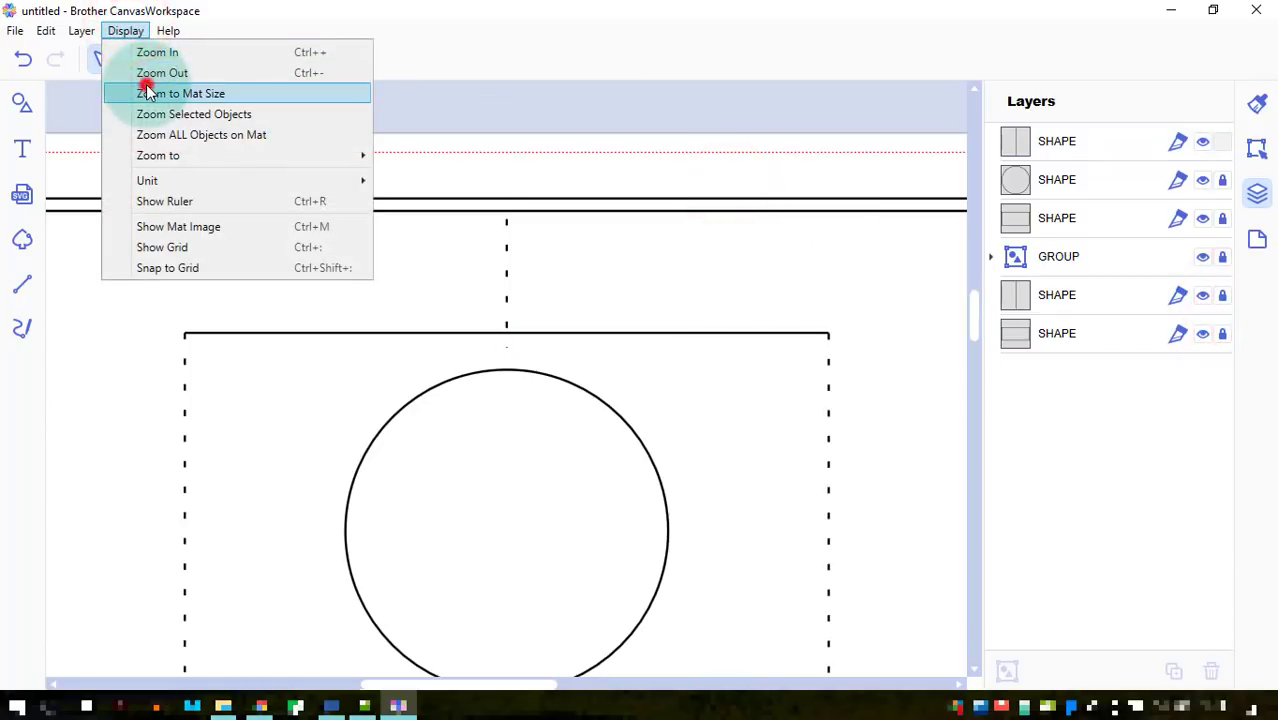
pyautogui.click(148, 93)
pyautogui.click(555, 353)
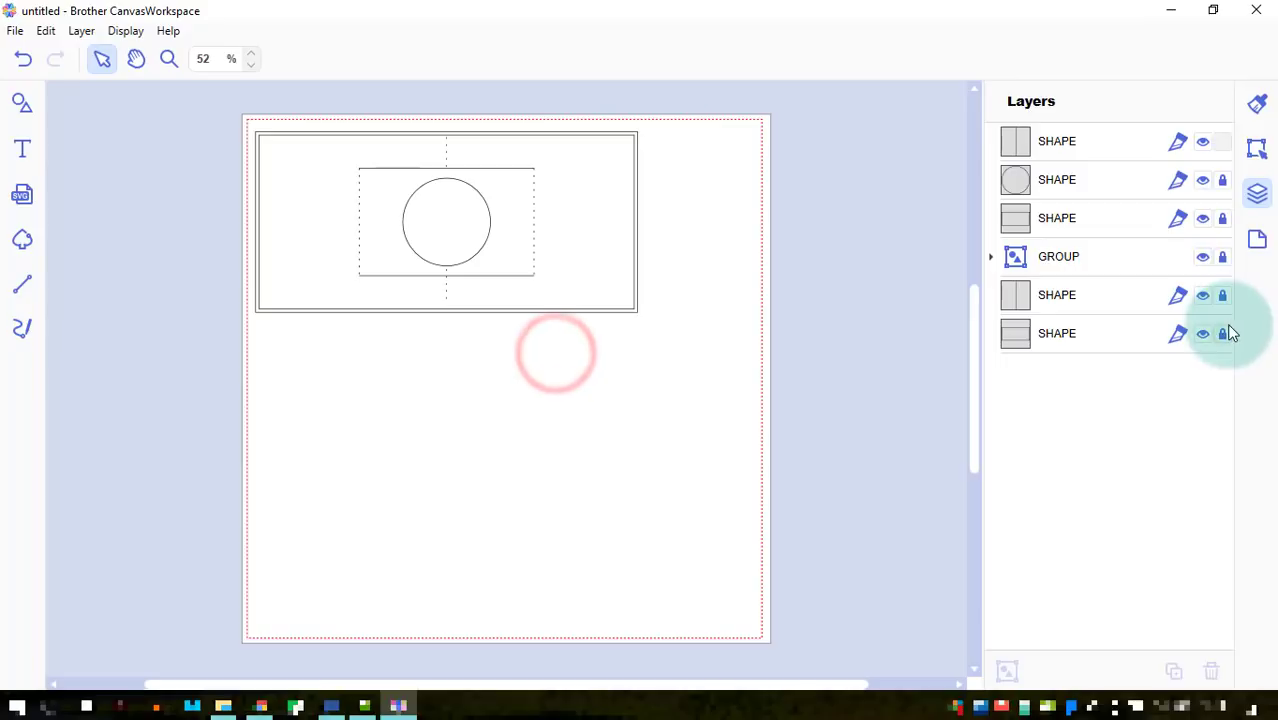
pyautogui.click(1224, 145)
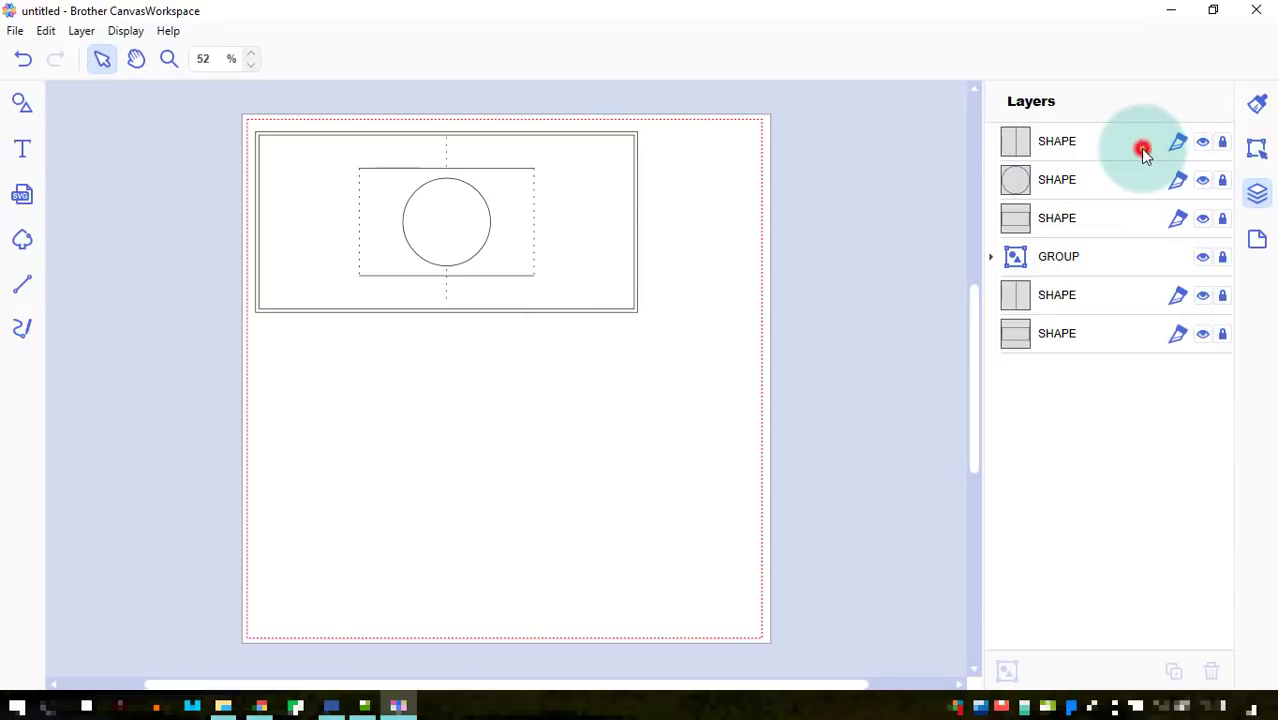
# - Unlock every layer, including the circle, card borders and pop-up box group
pyautogui.click(1221, 143)
pyautogui.click(1221, 180)
pyautogui.click(1223, 219)
pyautogui.click(1222, 257)
pyautogui.click(1222, 295)
pyautogui.click(1222, 333)
# - Select all layers and zoom to fit the whole design
pyautogui.click(1121, 145)
pyautogui.keyDown('shift'); pyautogui.click(1118, 334); pyautogui.keyUp('shift')
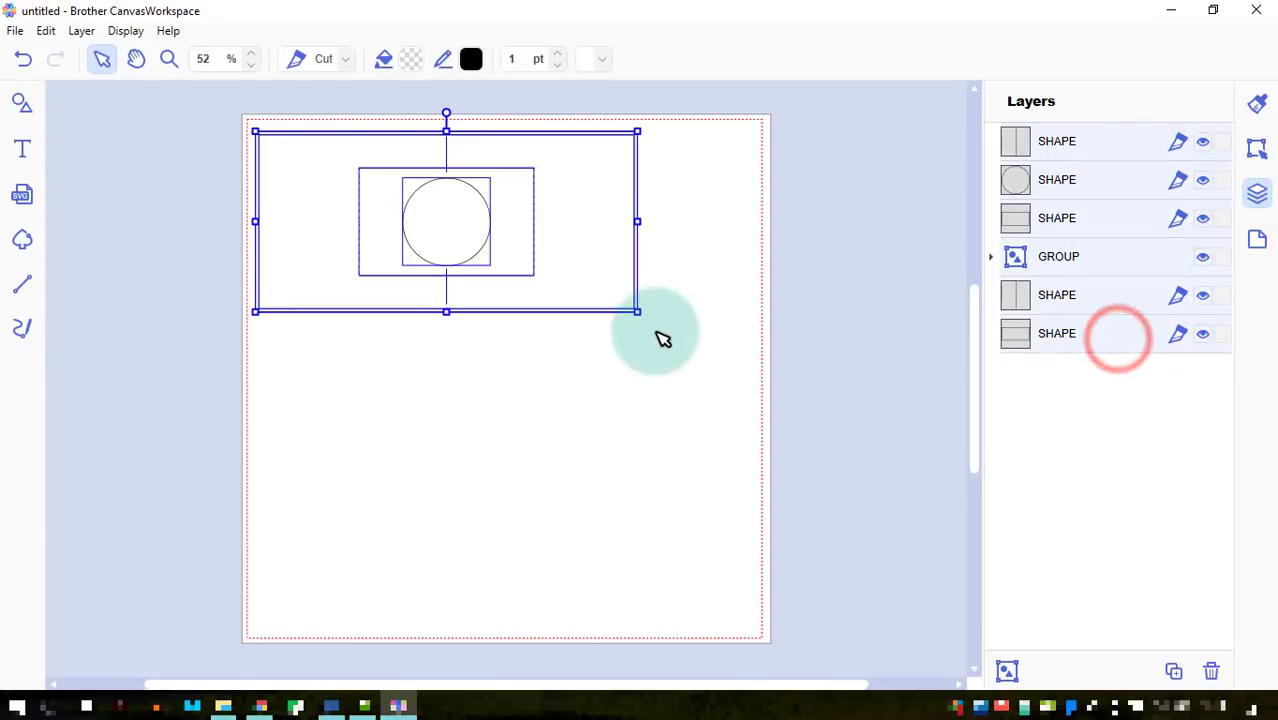
pyautogui.click(125, 31)
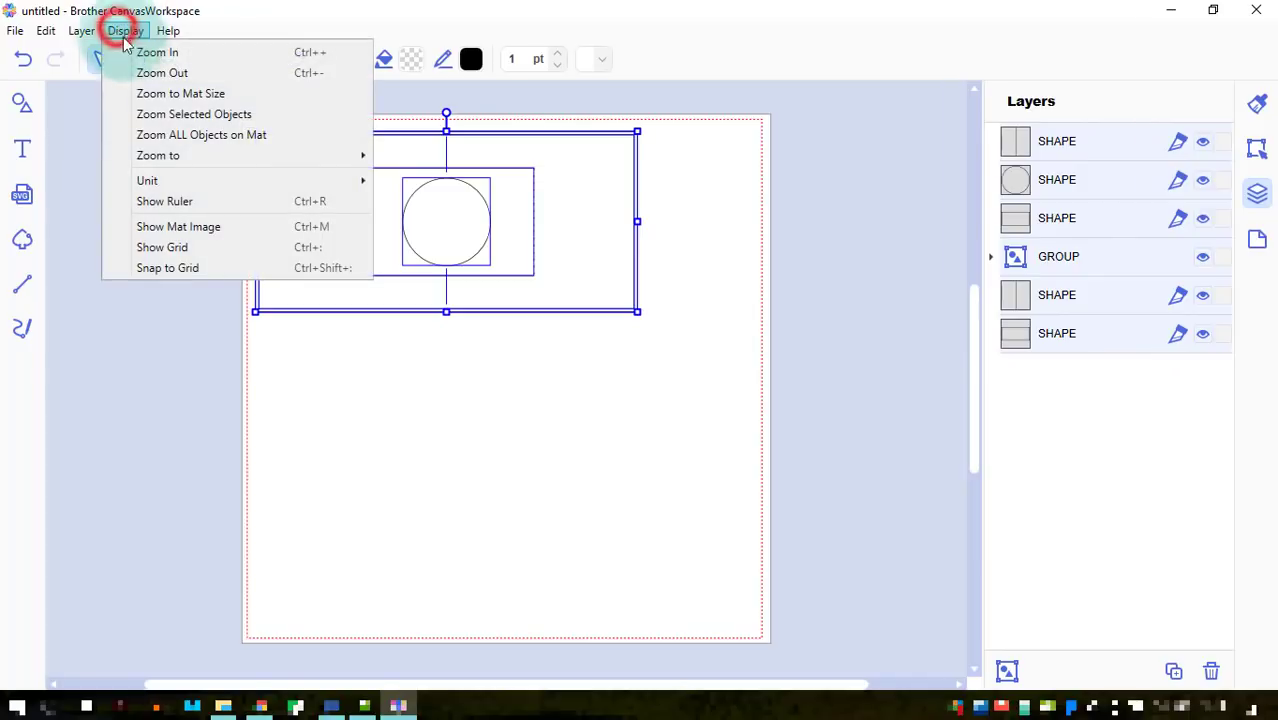
pyautogui.click(165, 112)
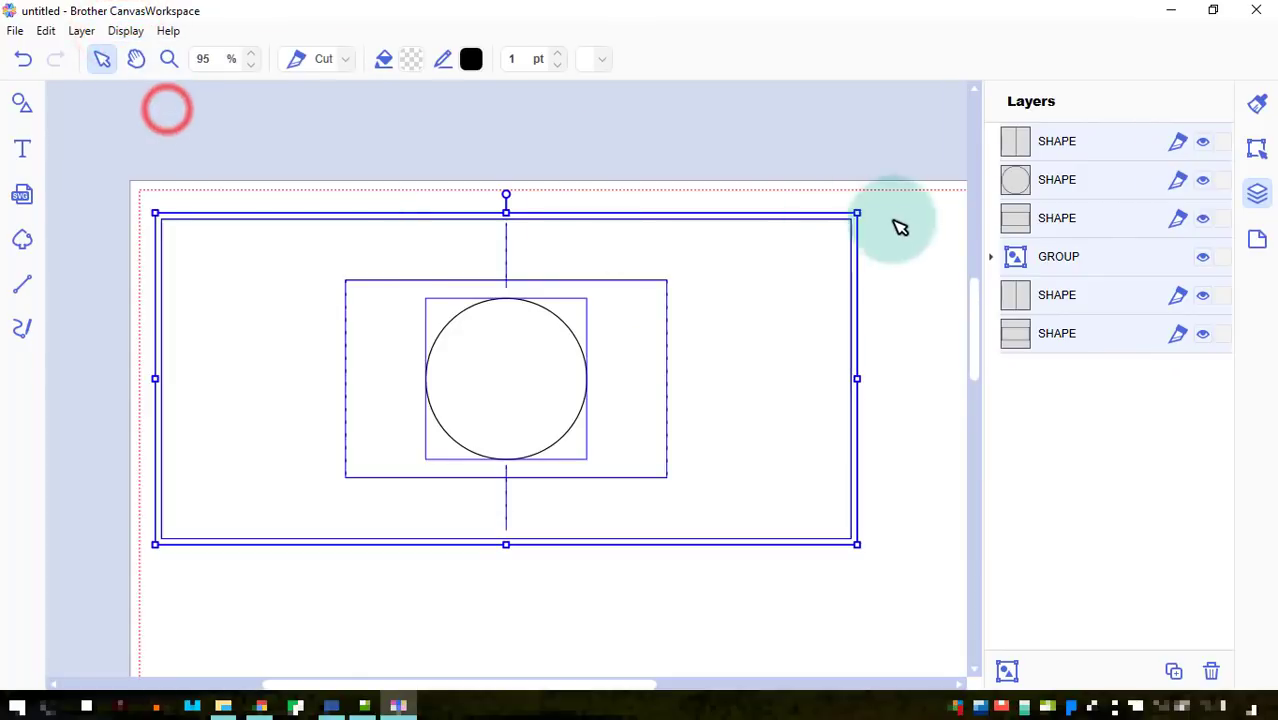
pyautogui.click(945, 227)
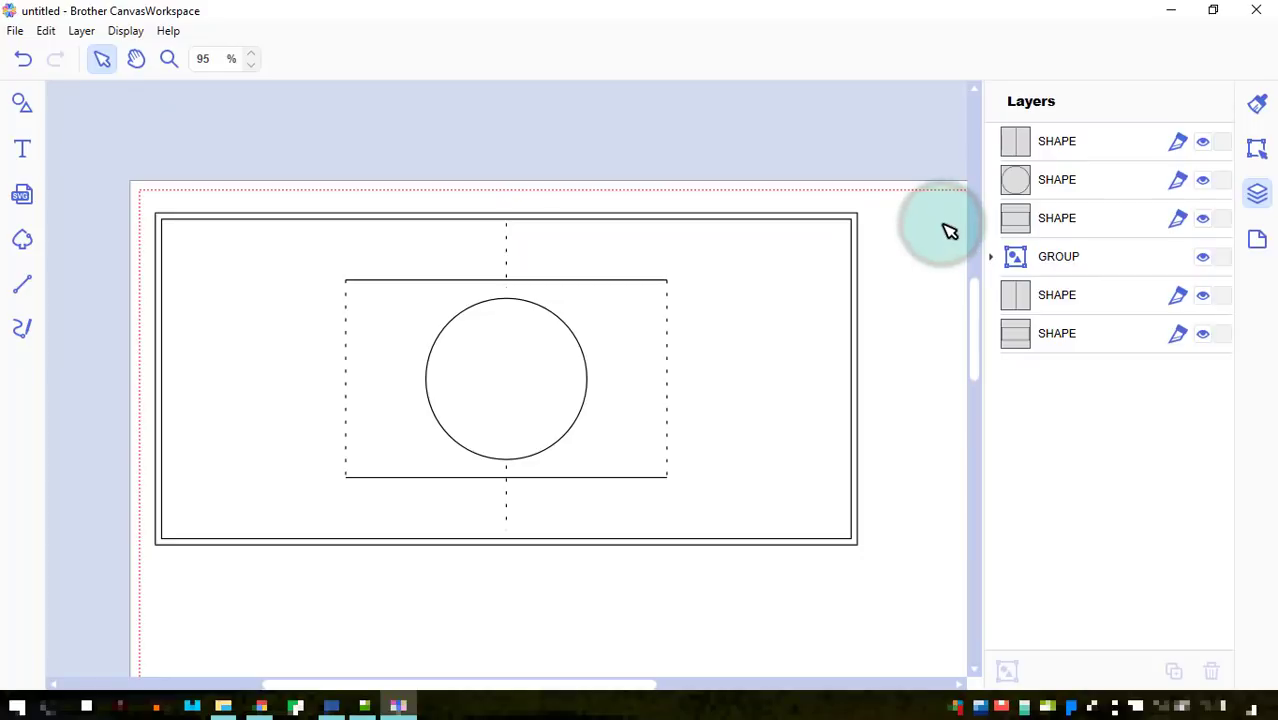